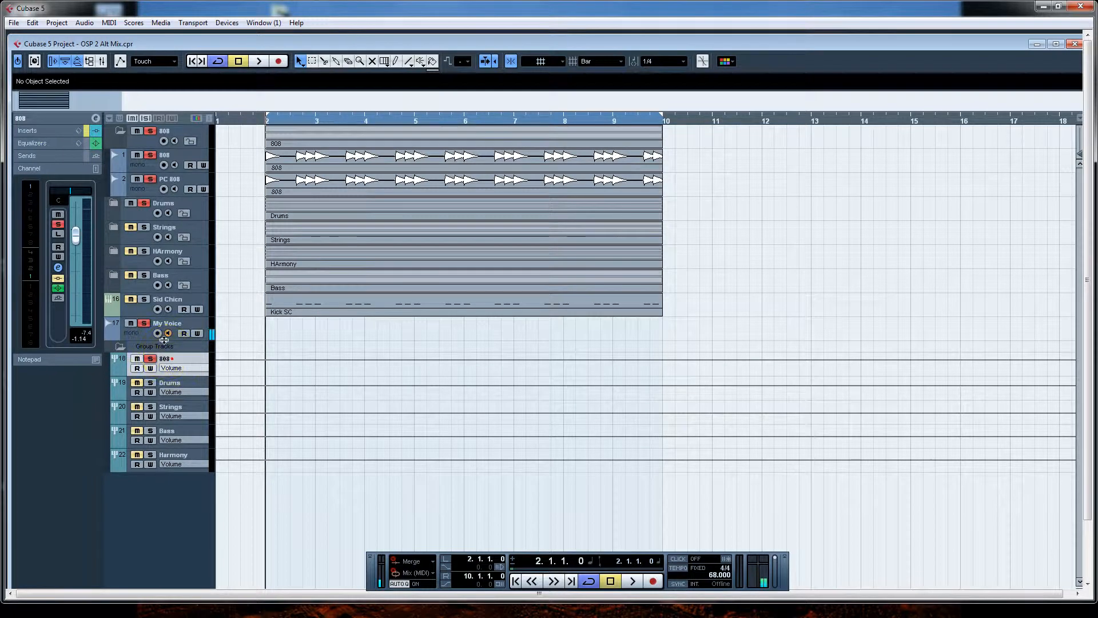
Open the 808 group's channel settings and start project playback
click(95, 119)
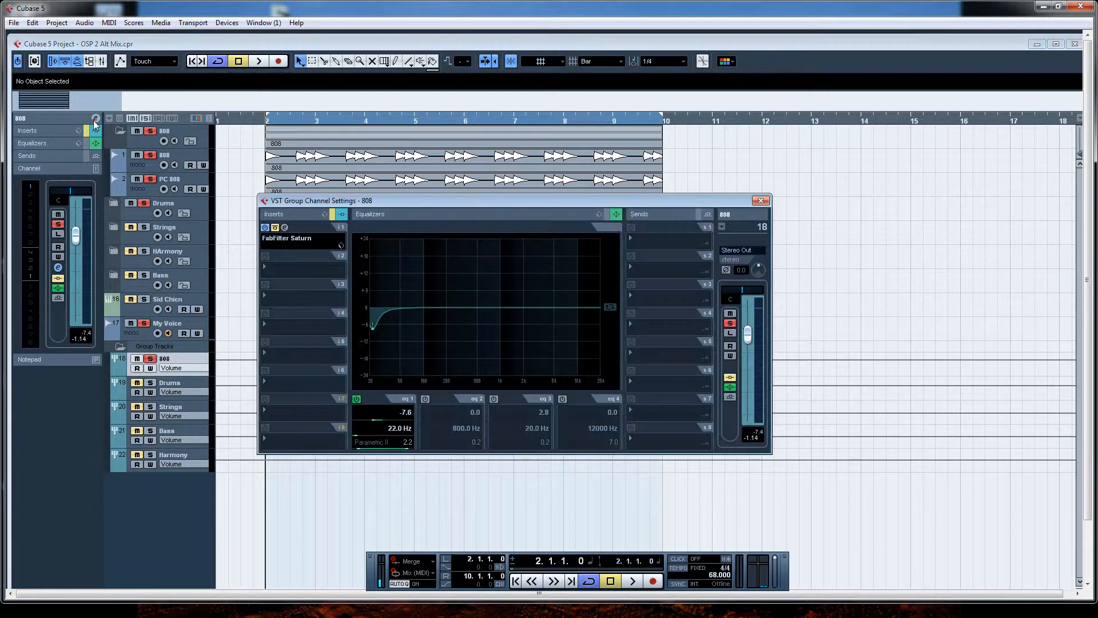
key(space)
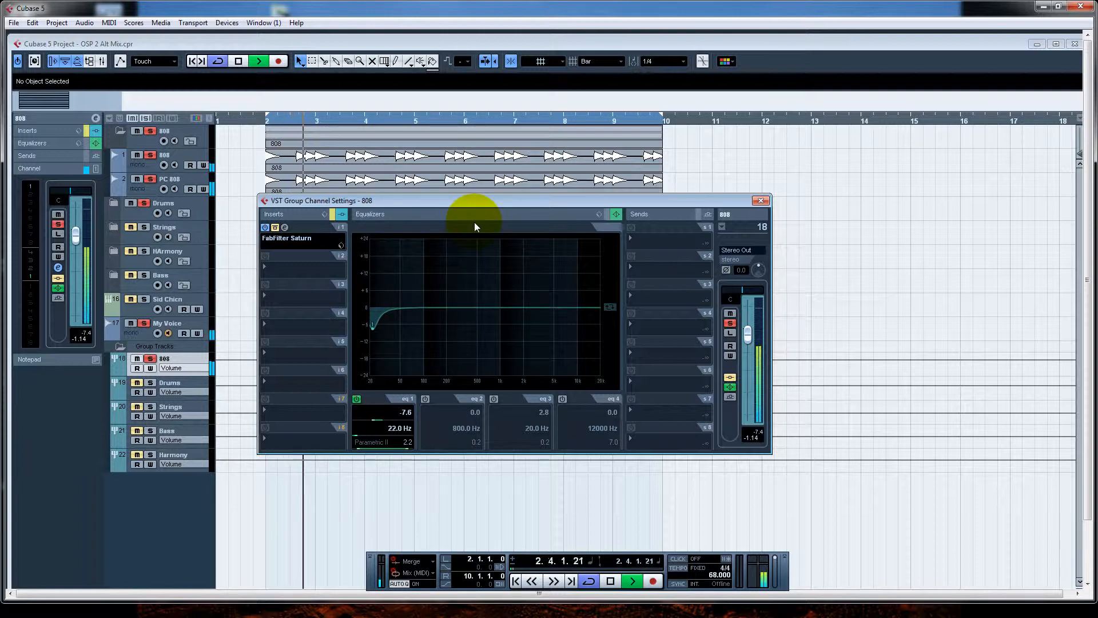
drag(499, 201, 585, 122)
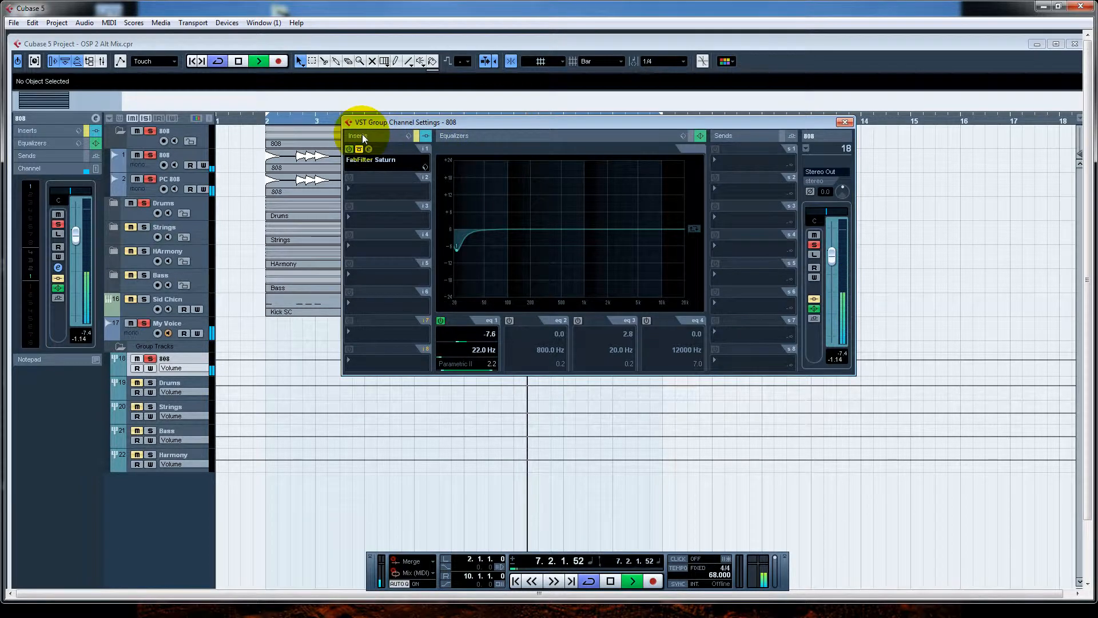
Open FabFilter Saturn in the 808 group's first insert slot, turn off its bypass and close the plug-in window
click(369, 148)
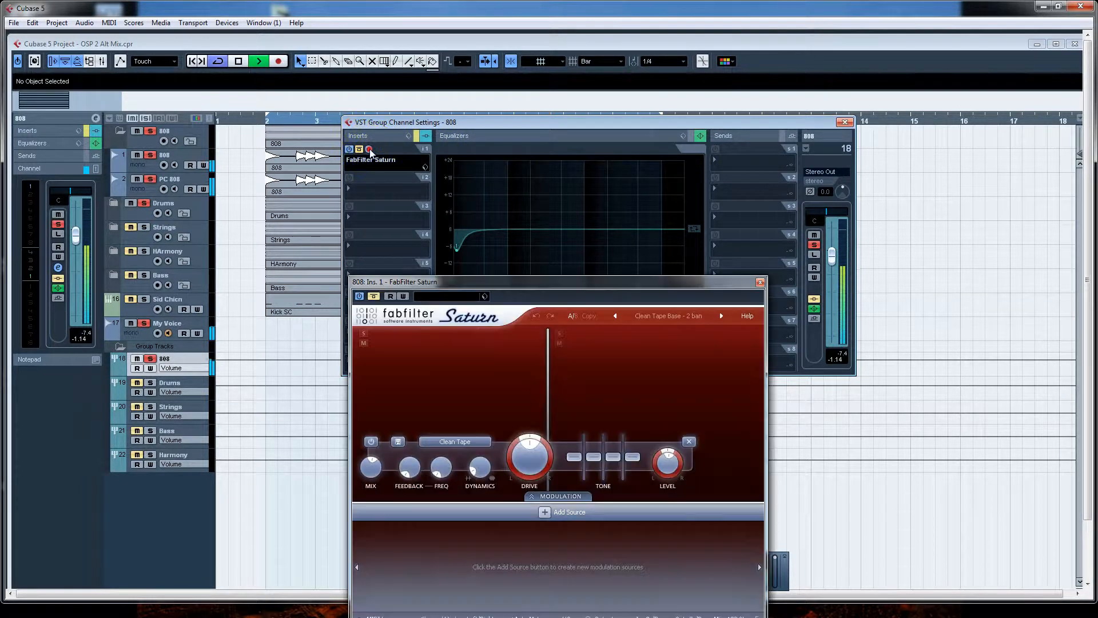
drag(513, 282, 584, 117)
click(445, 133)
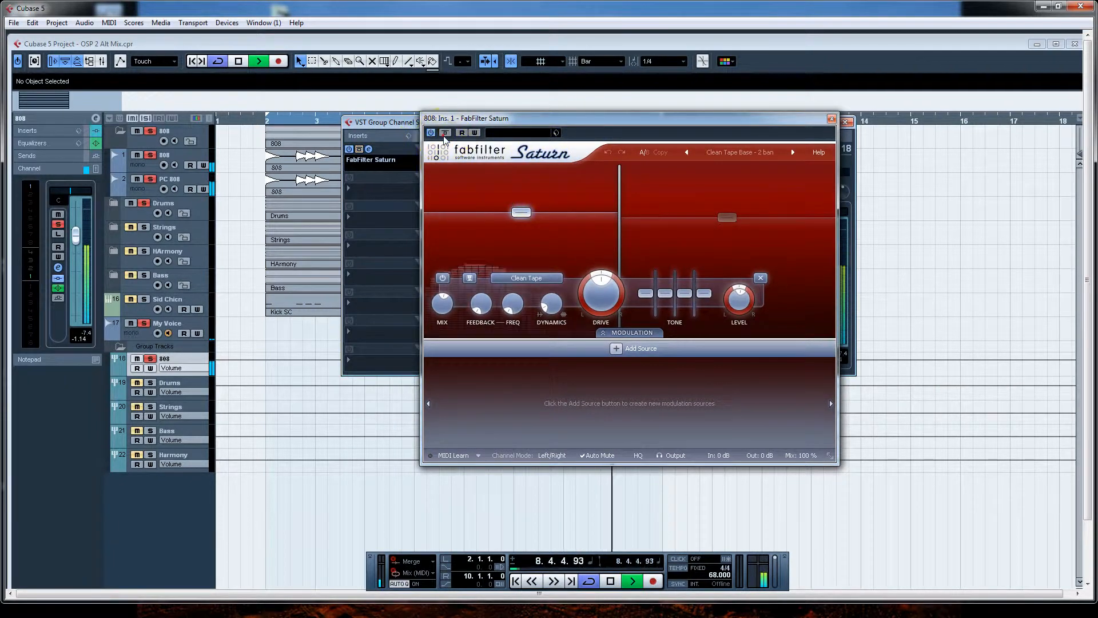
click(515, 223)
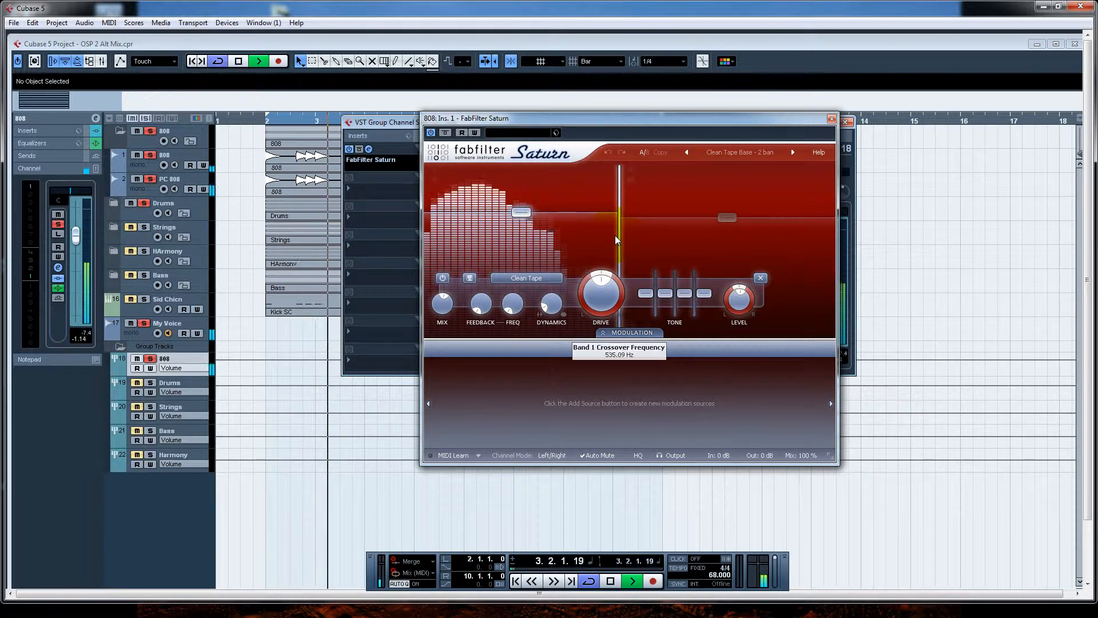
mouse_move(616, 241)
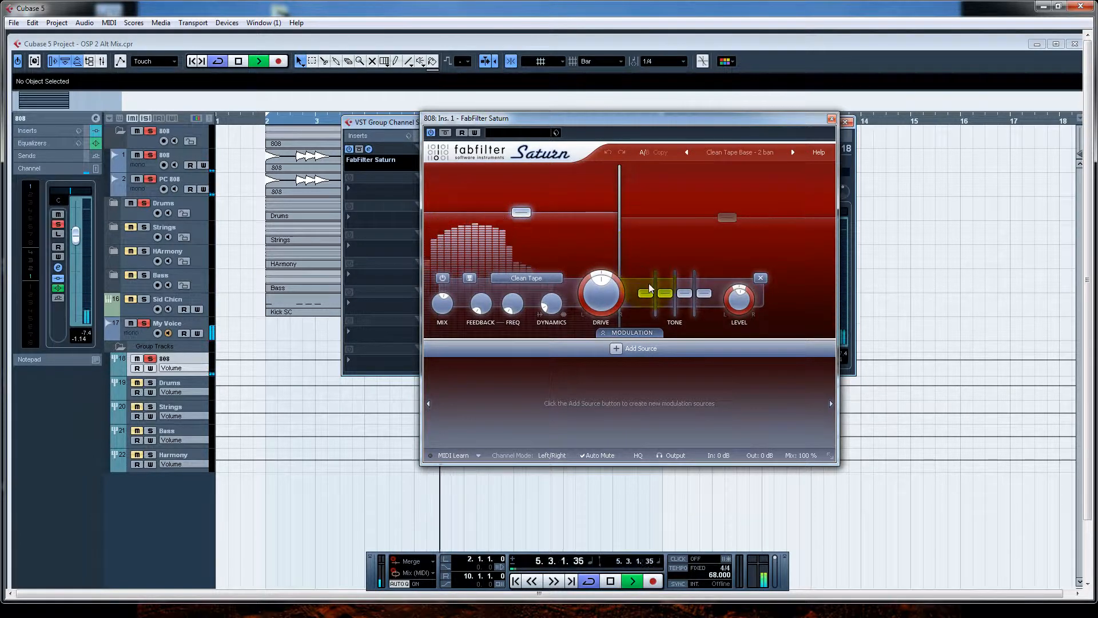
click(831, 119)
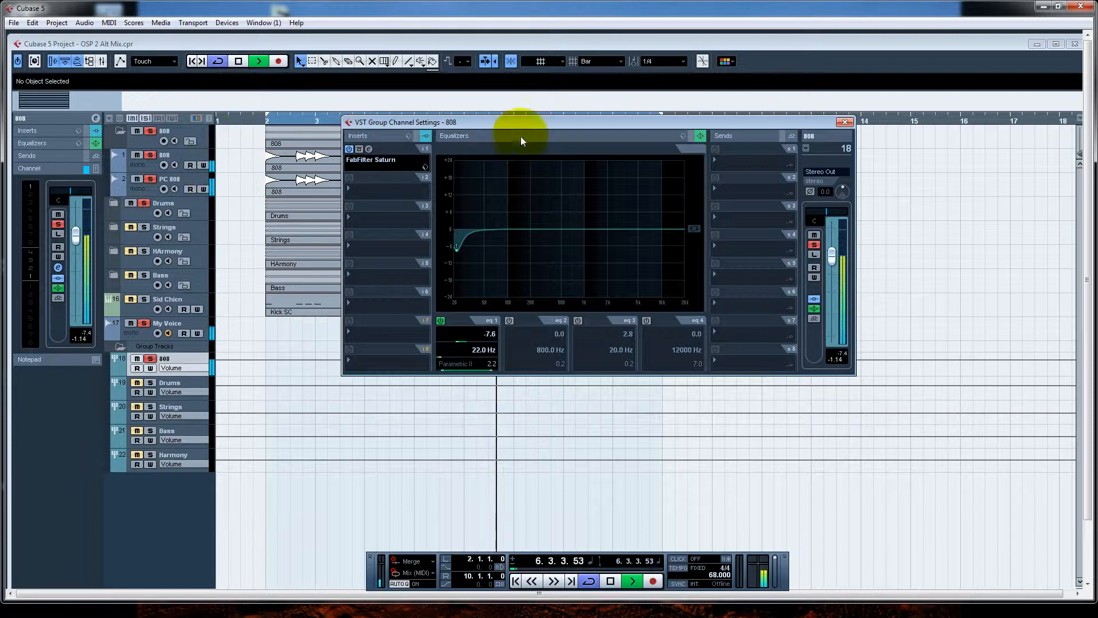
Close the 808 group's channel settings window
drag(552, 122, 569, 141)
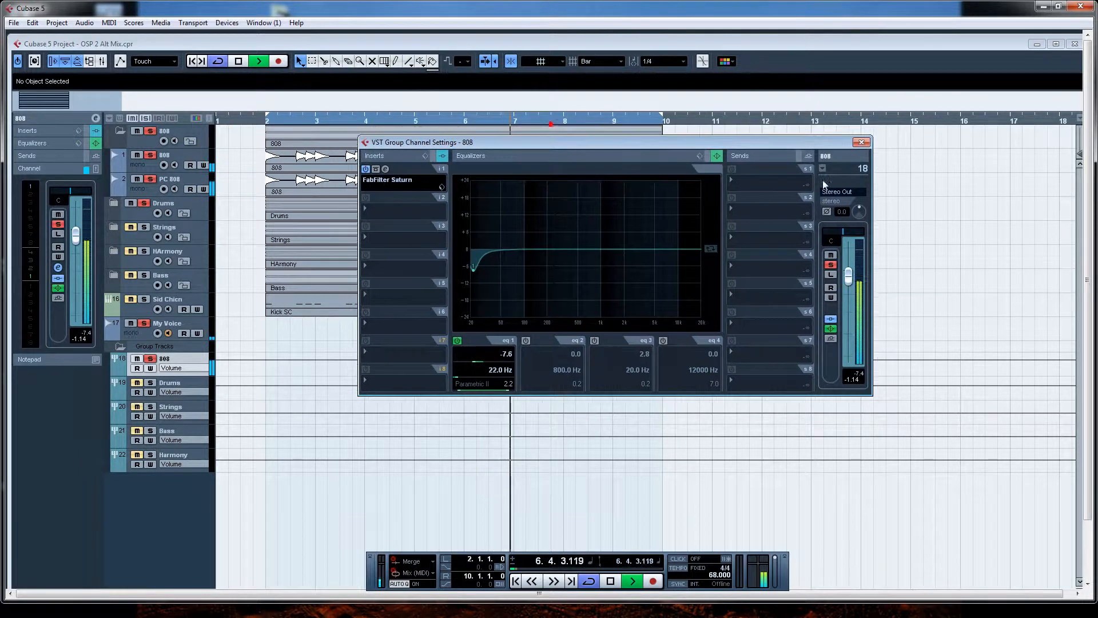
click(860, 141)
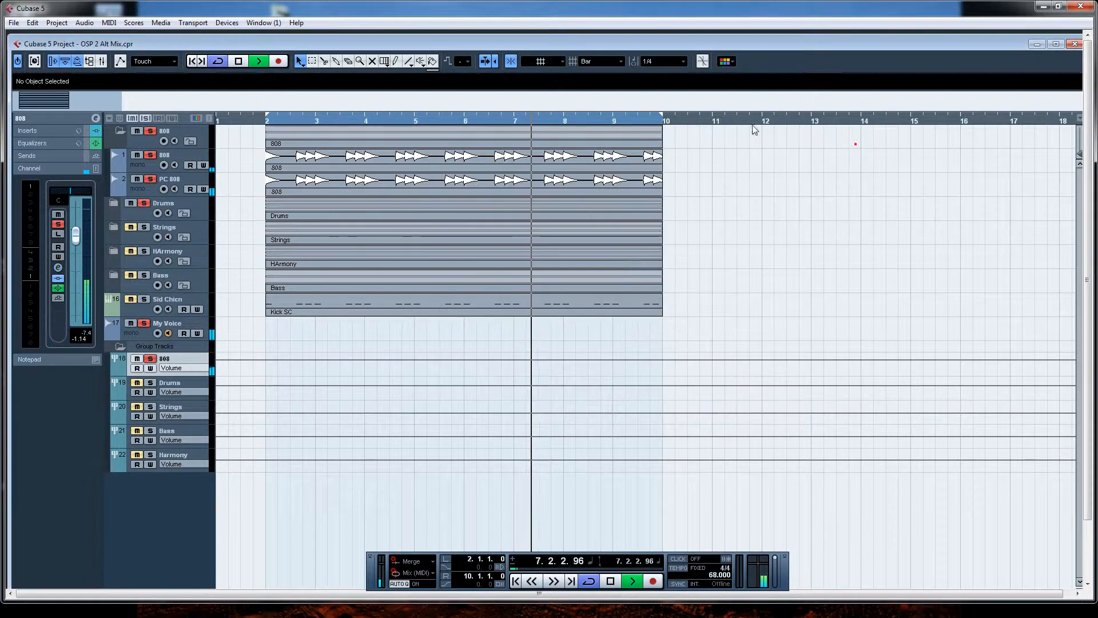
click(96, 118)
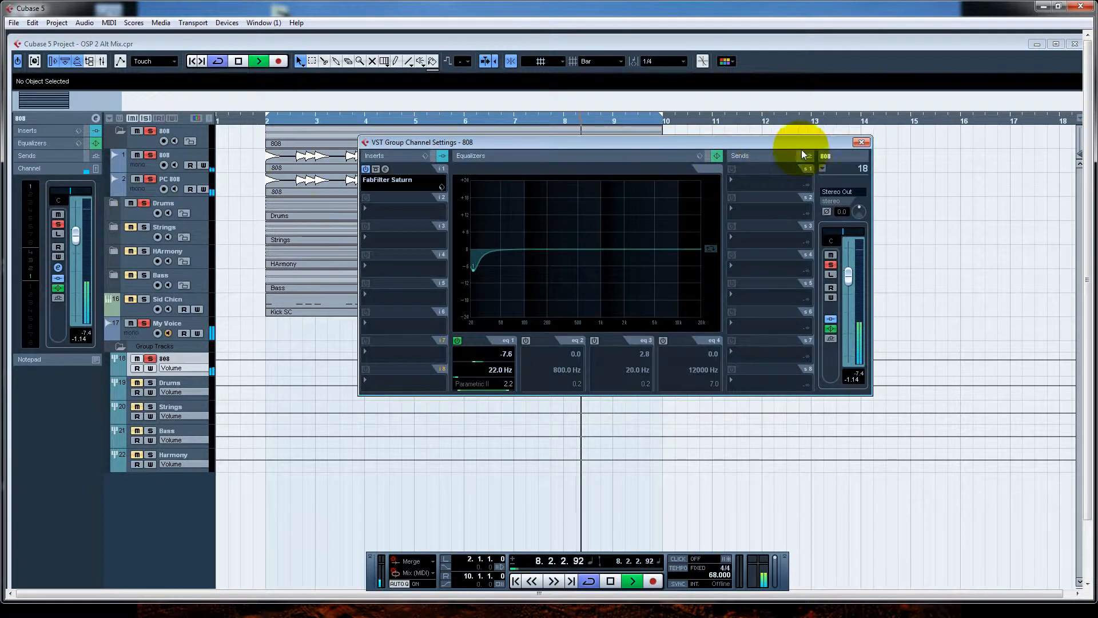
click(861, 142)
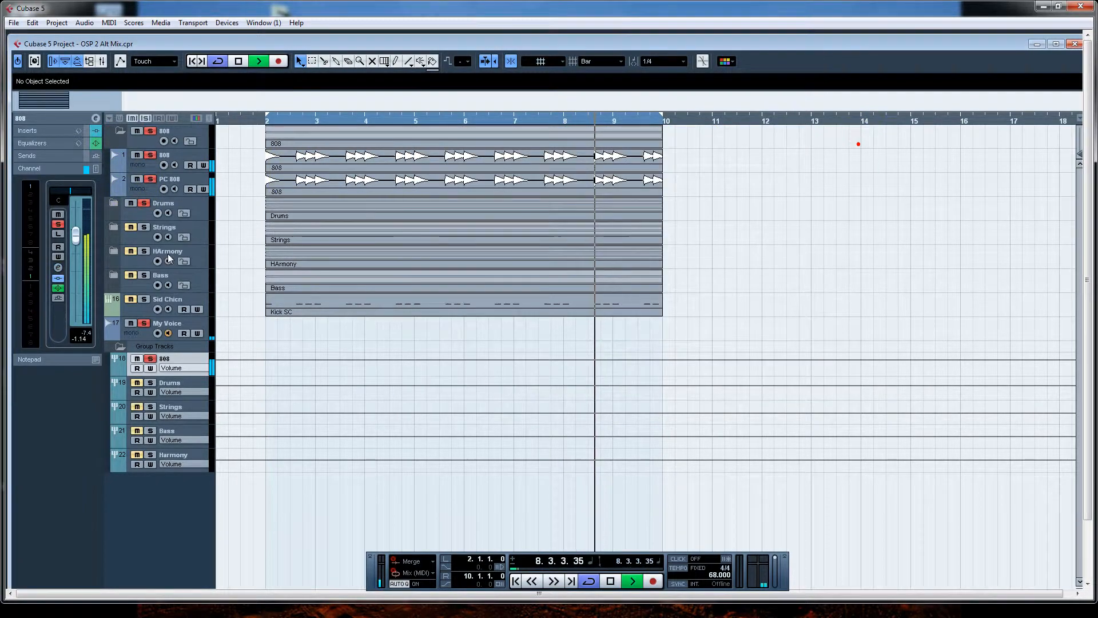
Collapse the 808 folder, expand the Drums folder and mute the 808 folder track
click(120, 130)
click(114, 161)
click(115, 161)
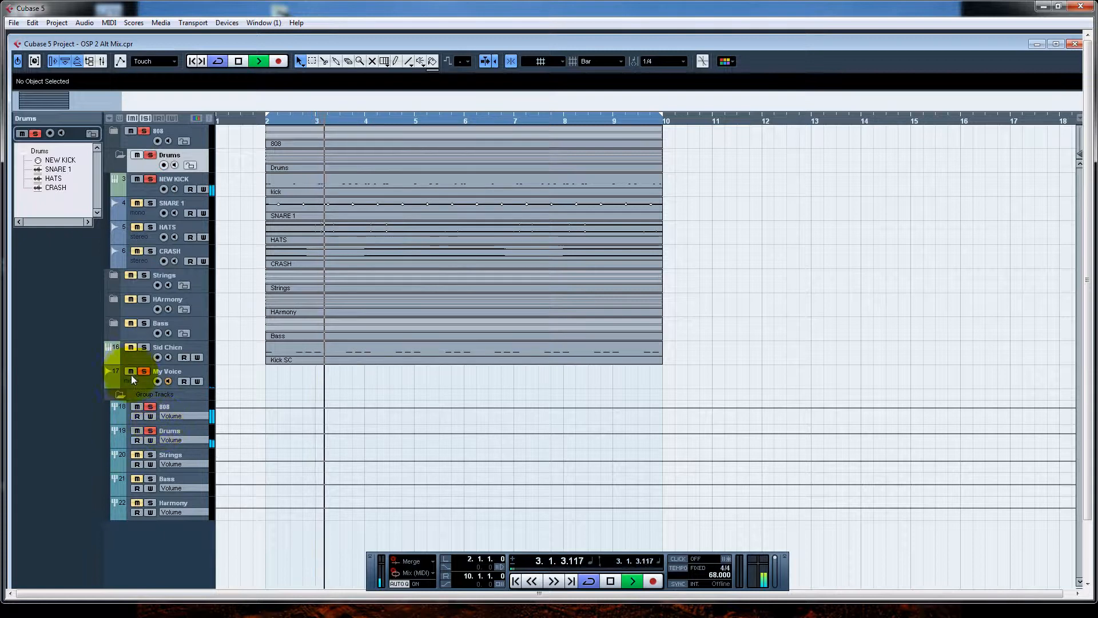
click(131, 133)
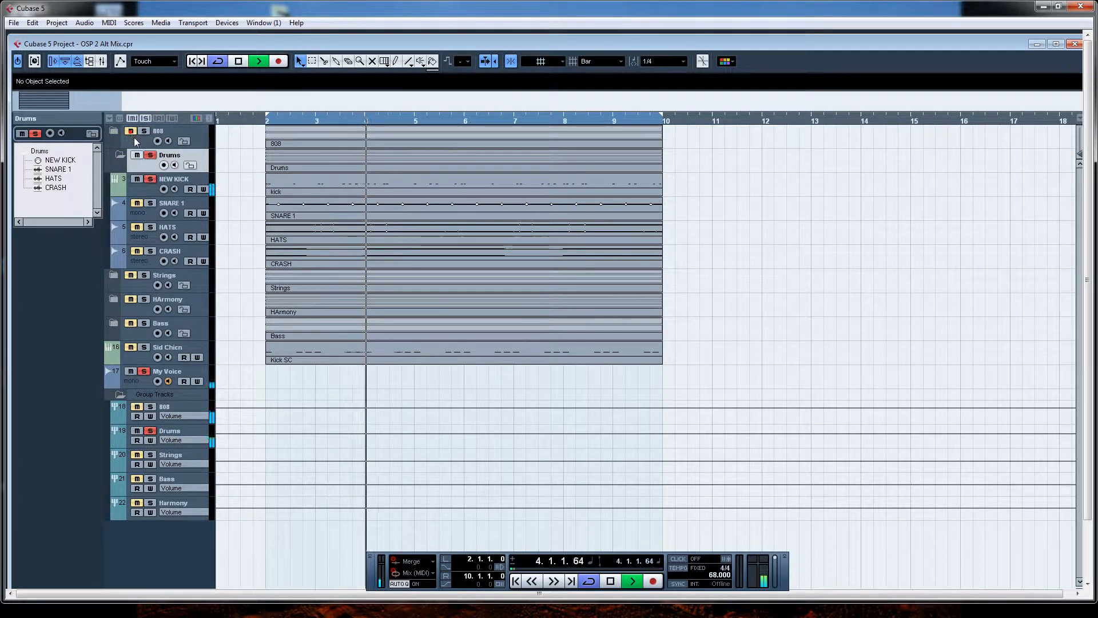
Open the NEW KICK track's channel settings and inspect Sausage Fattener in its second insert slot
click(149, 193)
click(95, 120)
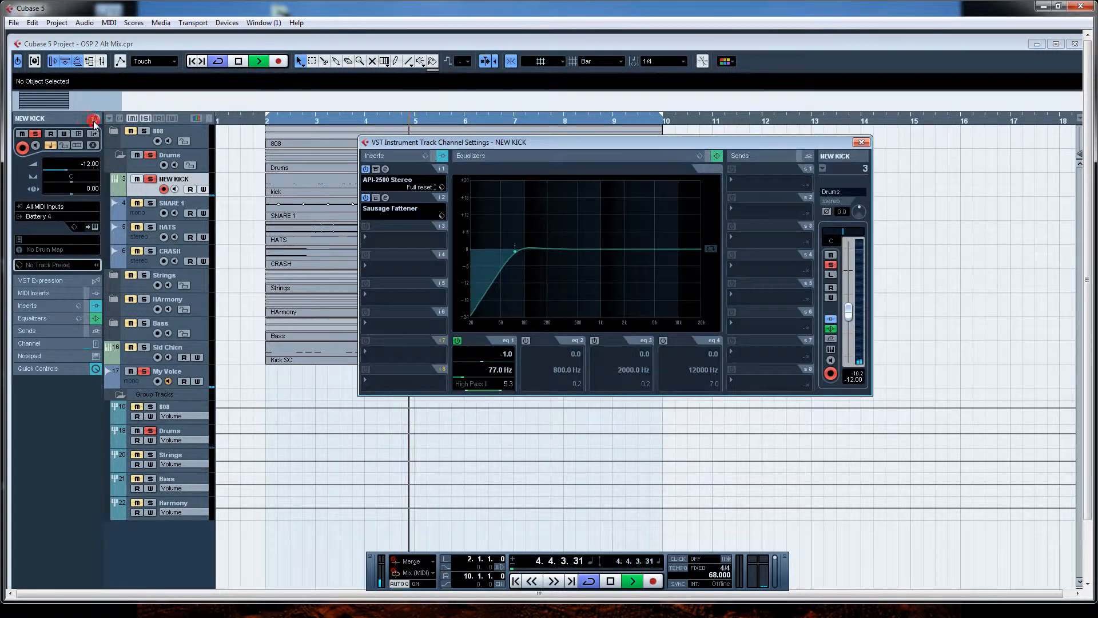
drag(502, 146, 496, 110)
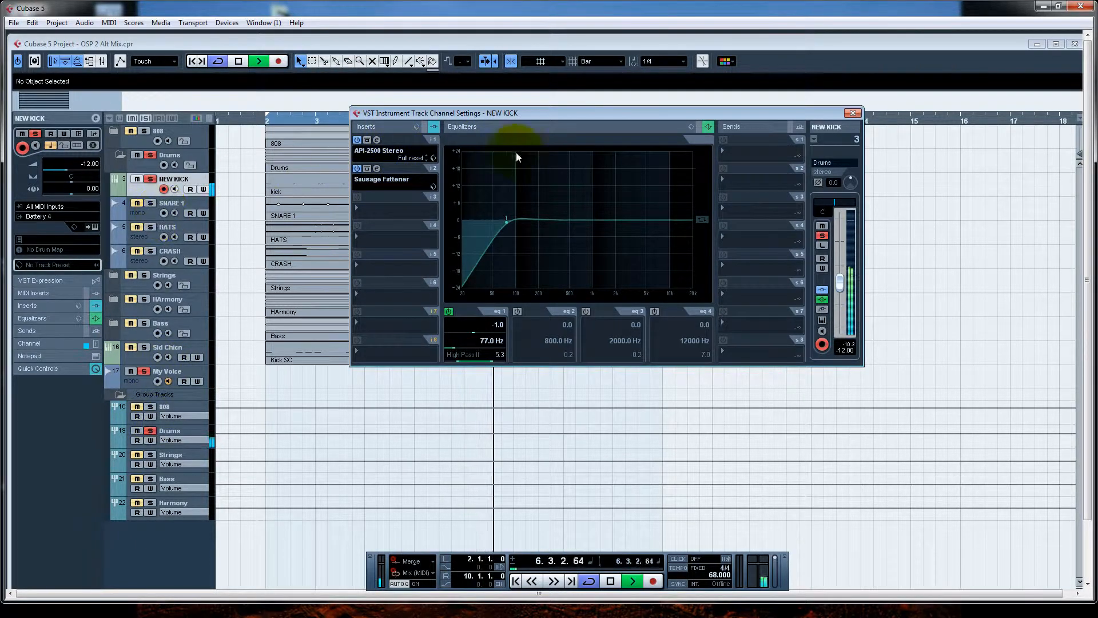
click(375, 170)
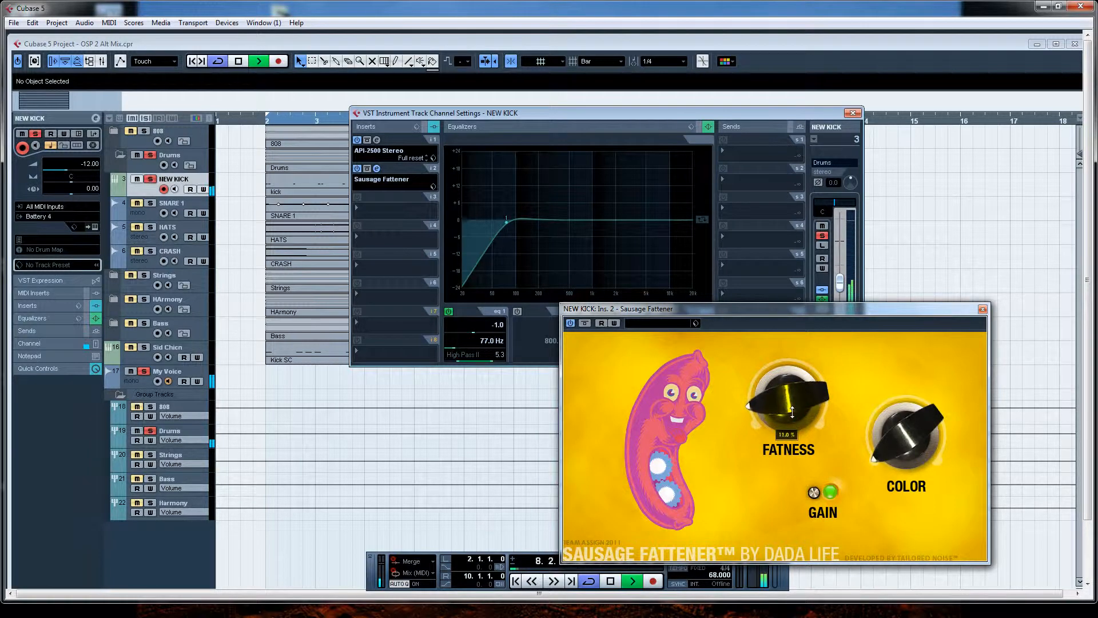
click(982, 310)
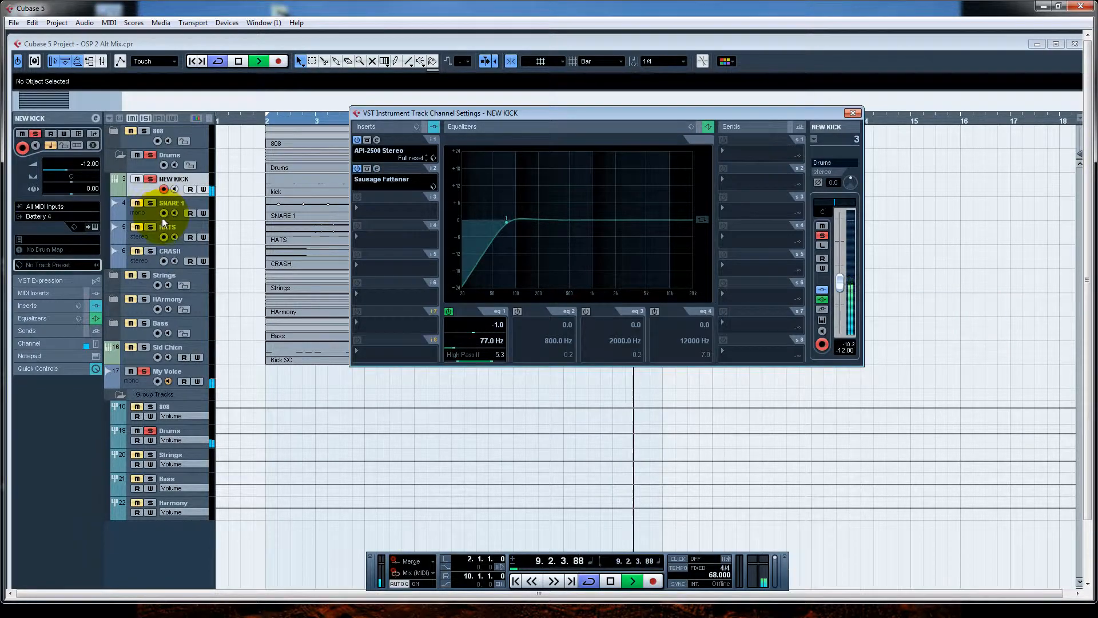
Solo the SNARE 1 track and reopen the NEW KICK channel settings
click(149, 204)
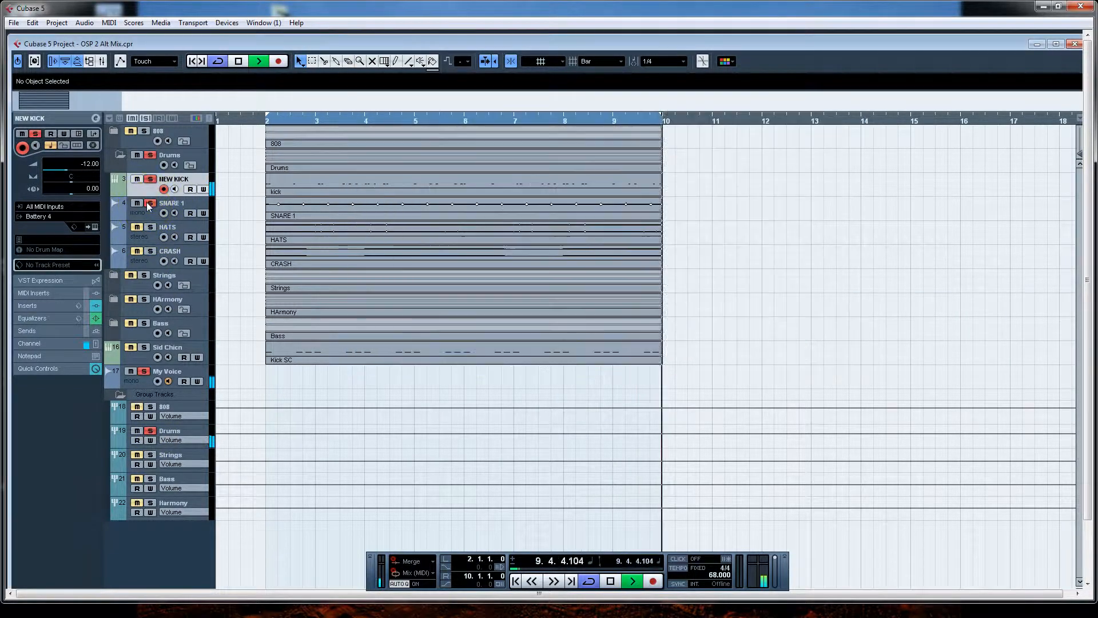
click(96, 119)
drag(534, 110, 555, 103)
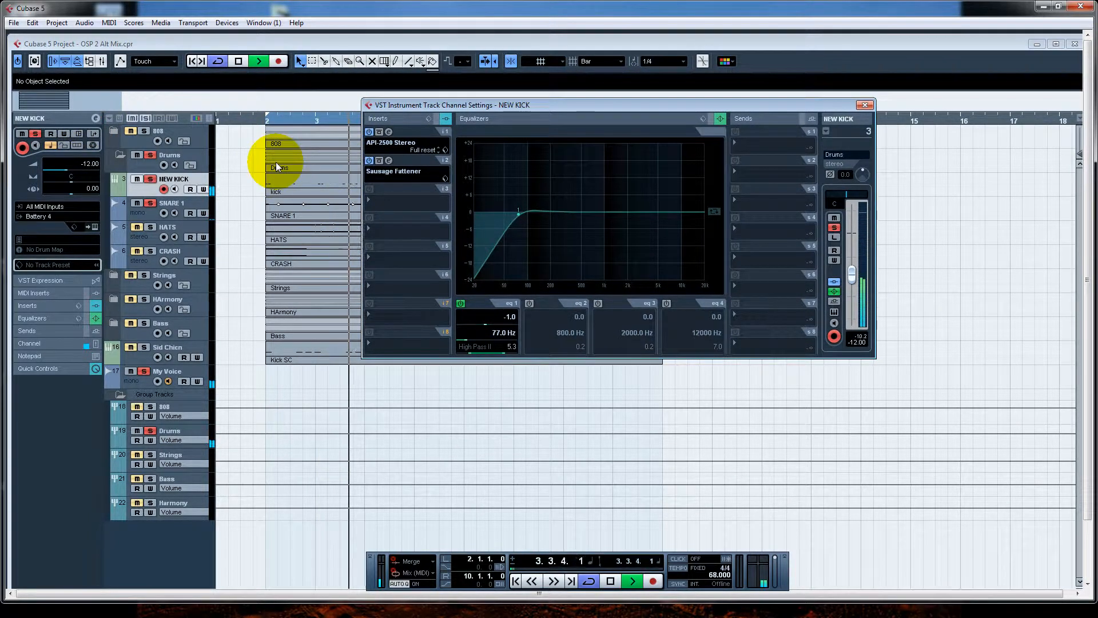
Solo the HATS track and open its channel settings
click(149, 228)
click(171, 226)
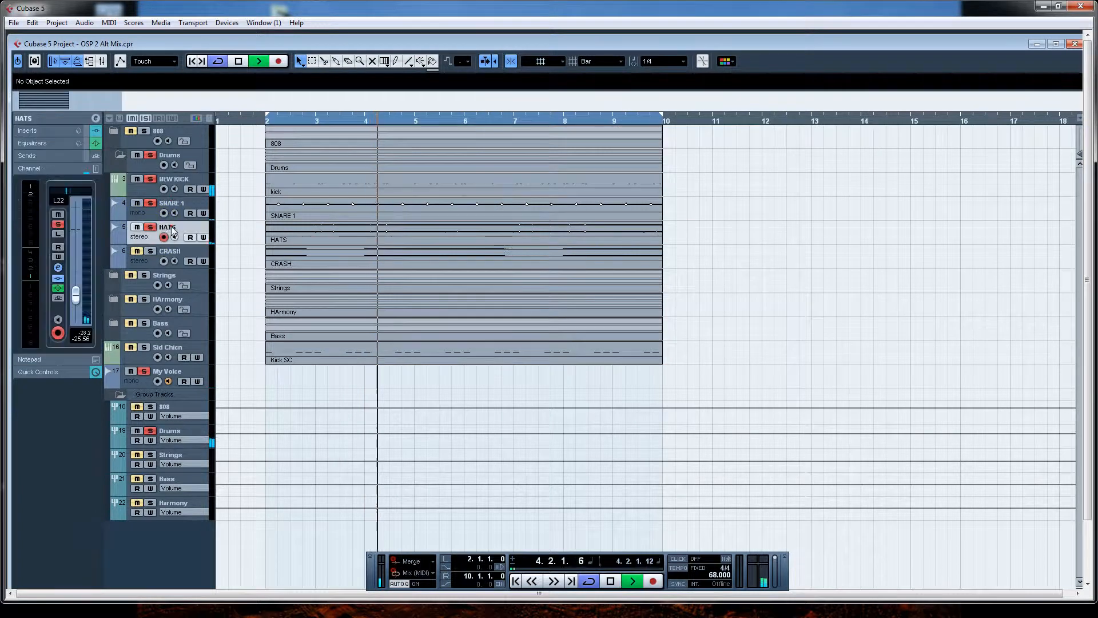
click(95, 119)
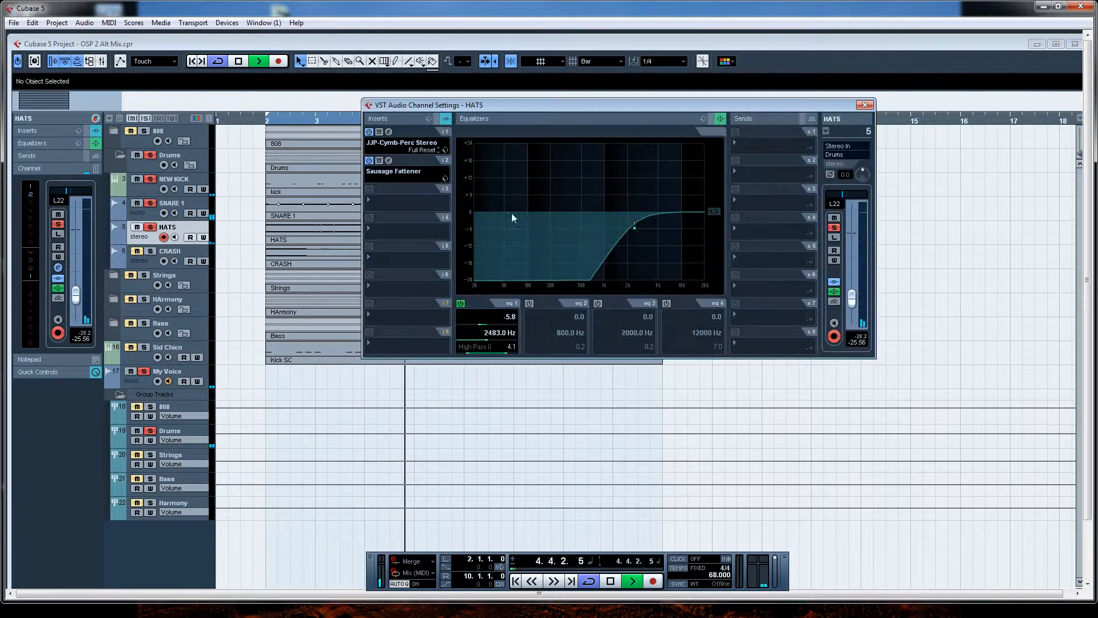
drag(533, 104, 570, 100)
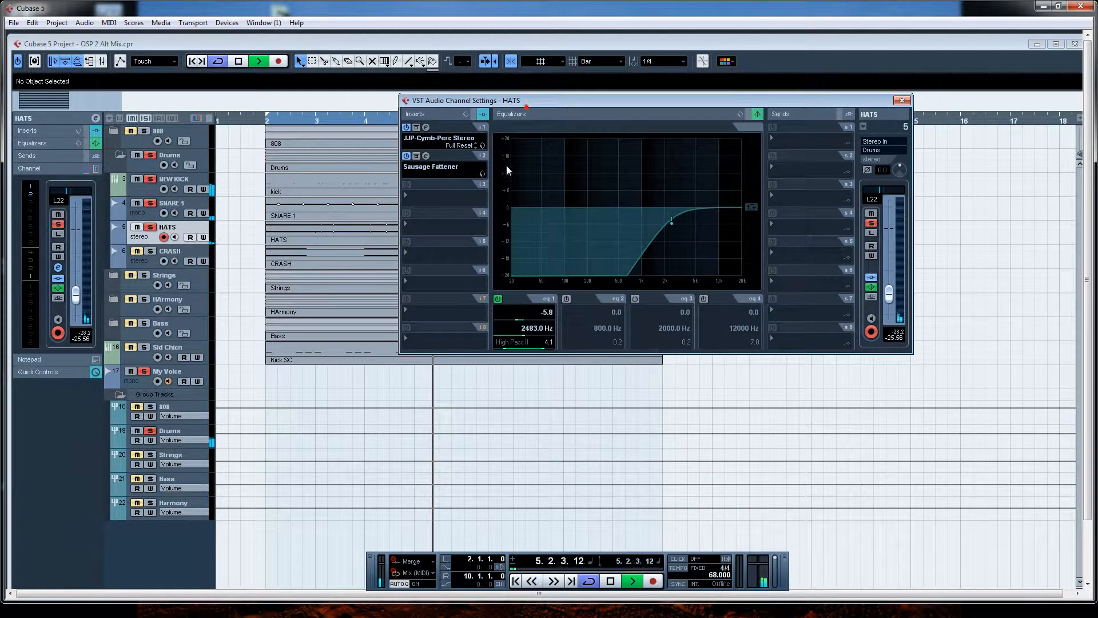
Inspect the Sausage Fattener settings in the HATS channel's second insert slot and close the plug-in window
click(426, 157)
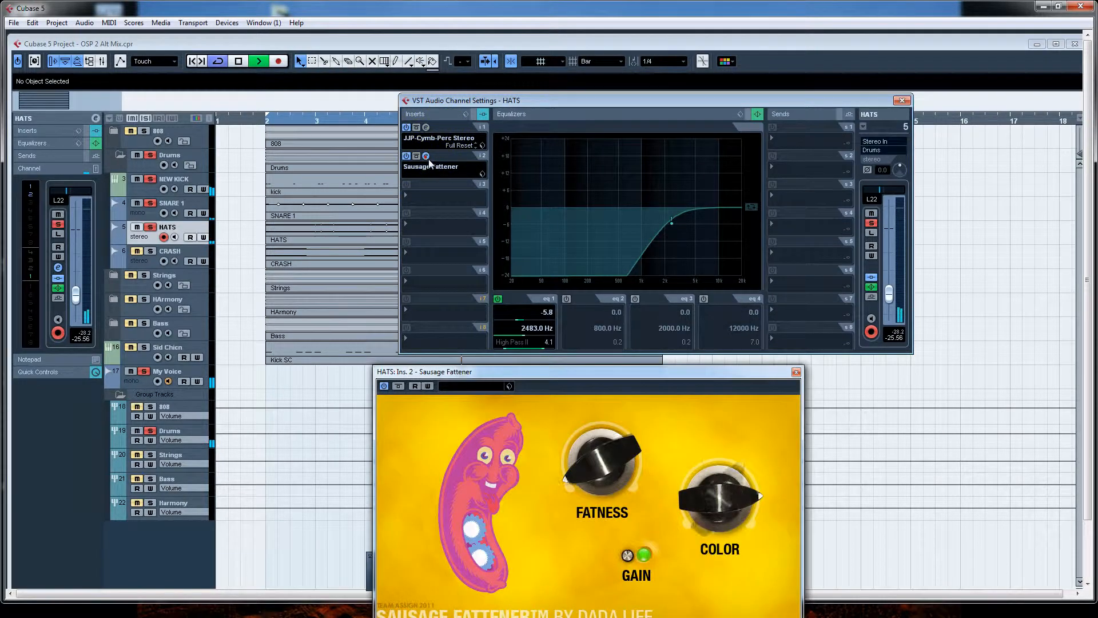
drag(674, 374, 710, 248)
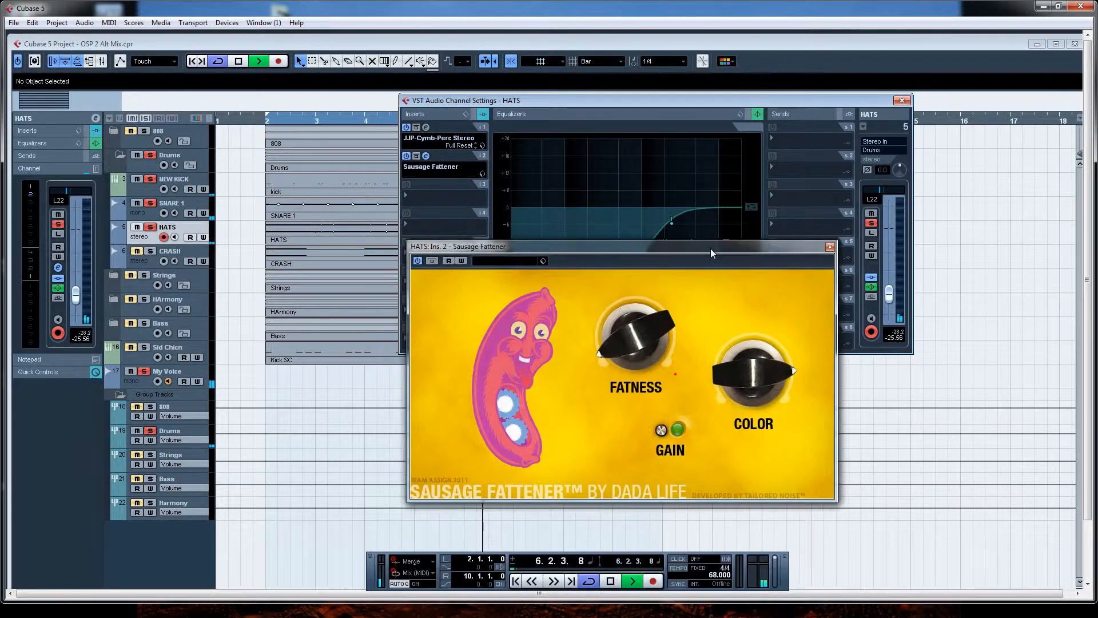
click(830, 247)
Open the CRASH track's channel settings and solo the channel
click(158, 247)
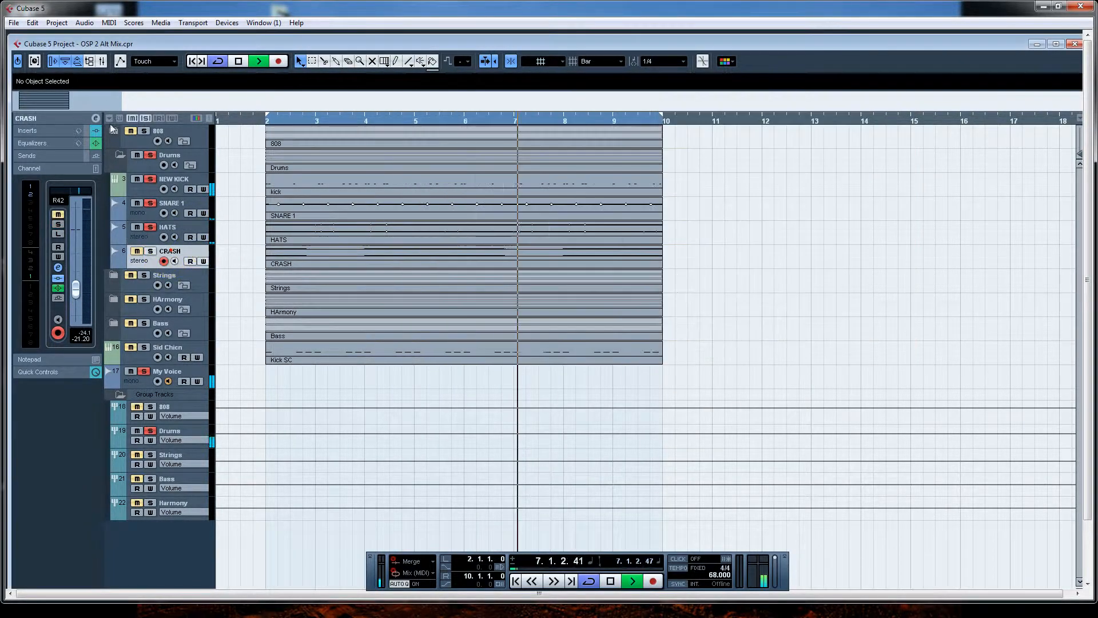
click(96, 119)
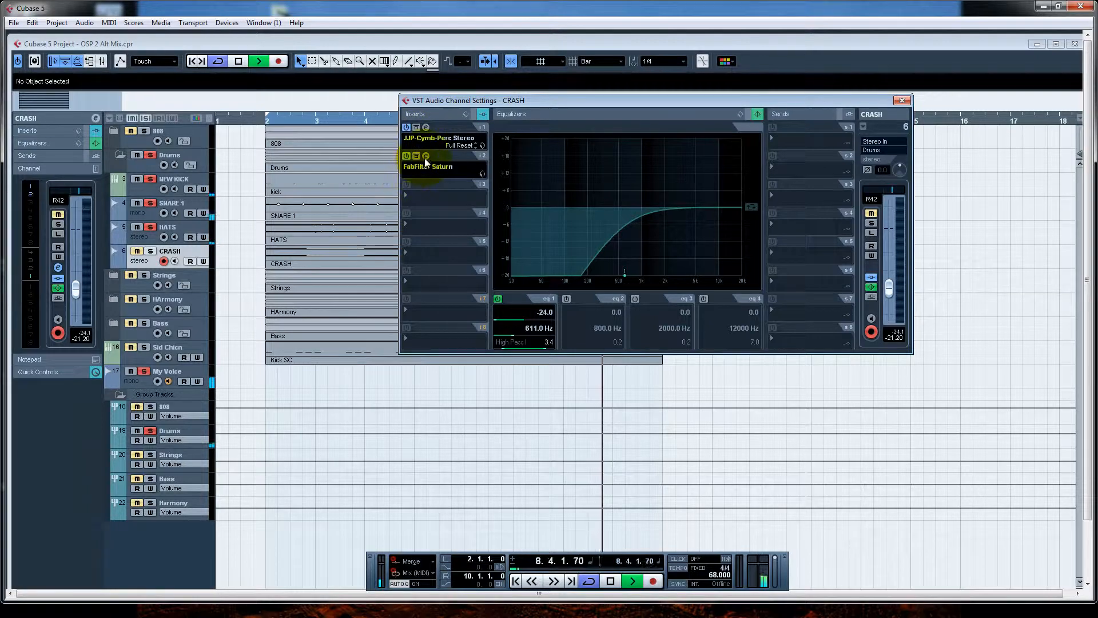
click(871, 223)
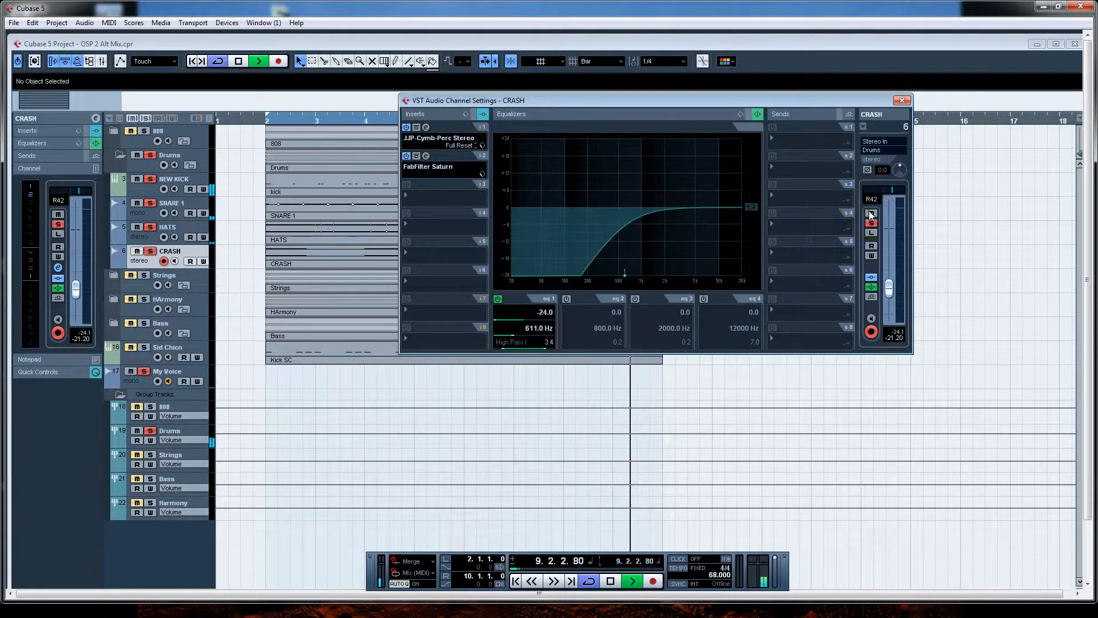
Inspect the FabFilter Saturn settings in the CRASH channel's second insert slot and close the plug-in window
click(411, 159)
click(424, 157)
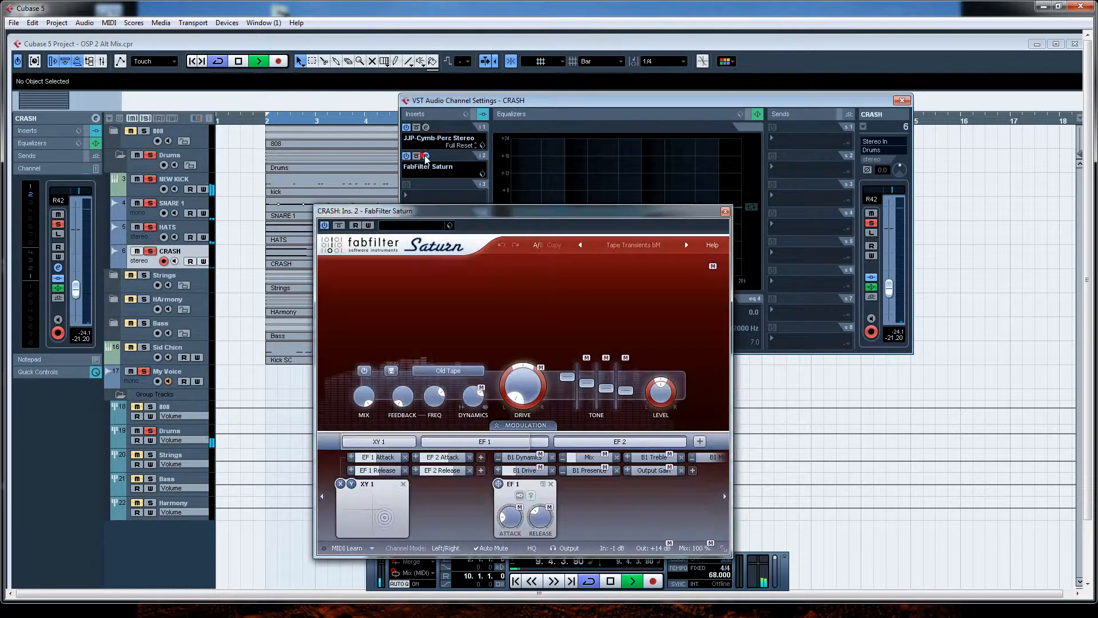
drag(463, 182, 497, 85)
click(583, 90)
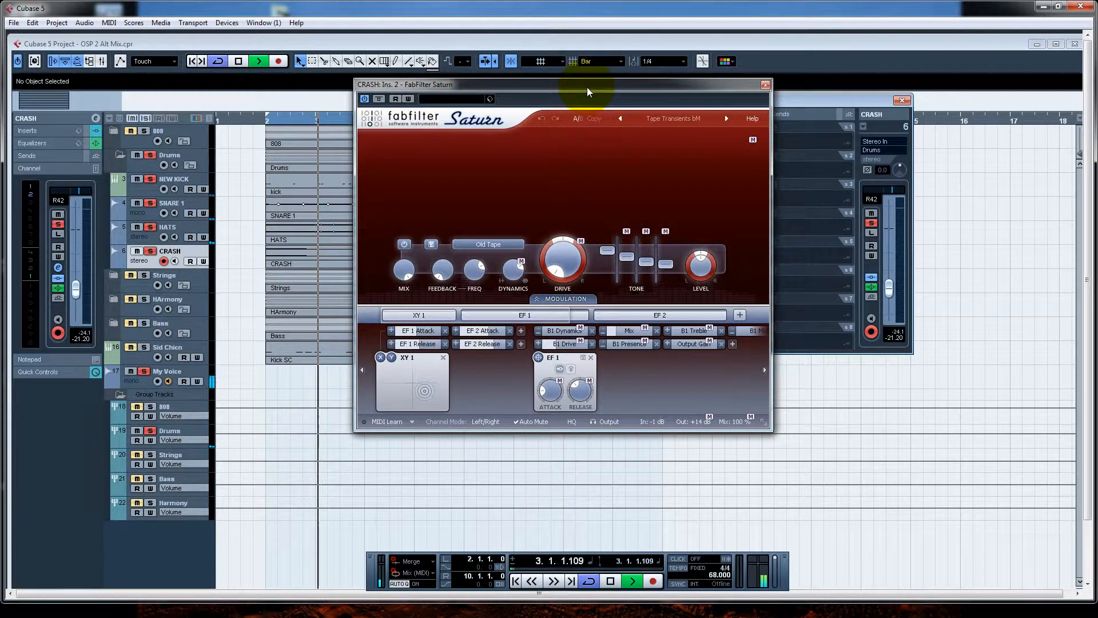
drag(590, 93, 592, 275)
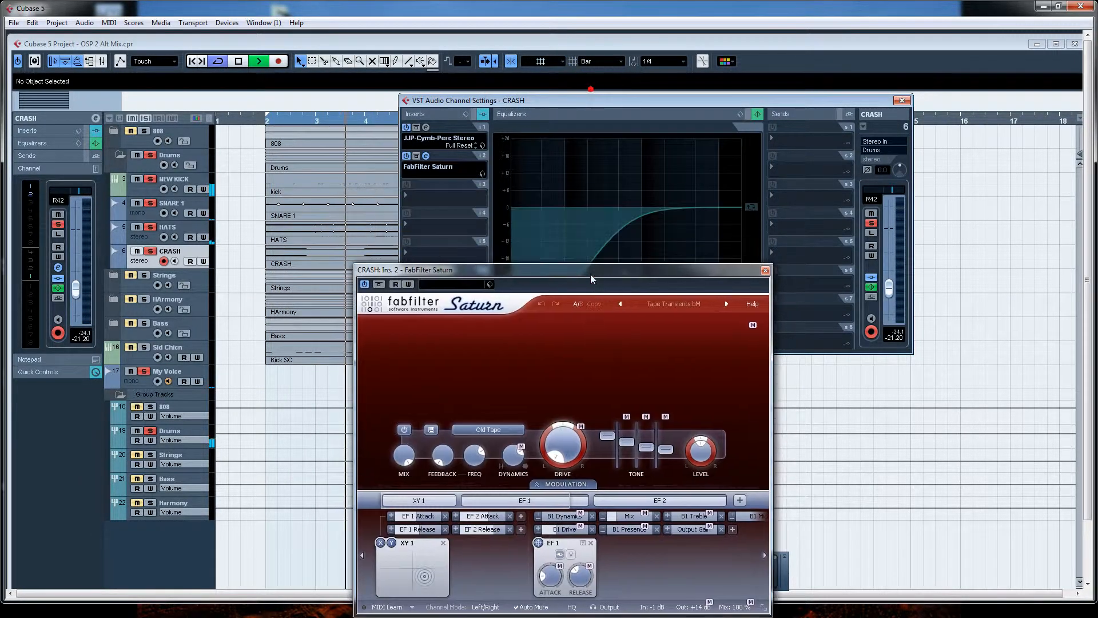
click(767, 266)
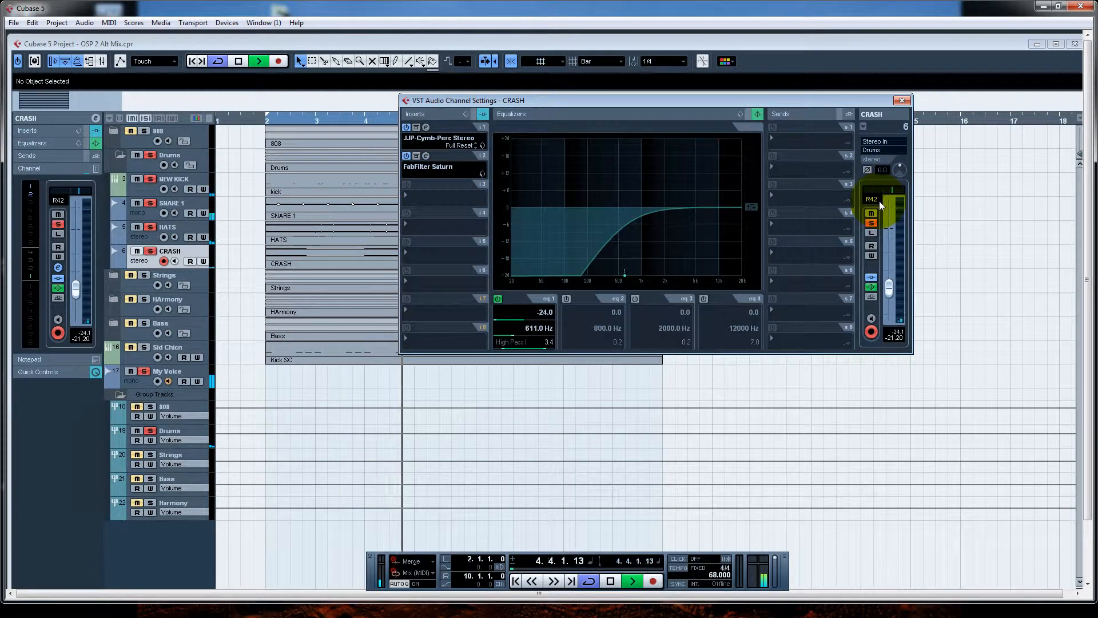
Switch the channel settings window from CRASH to HATS, and on to SNARE 1
click(863, 126)
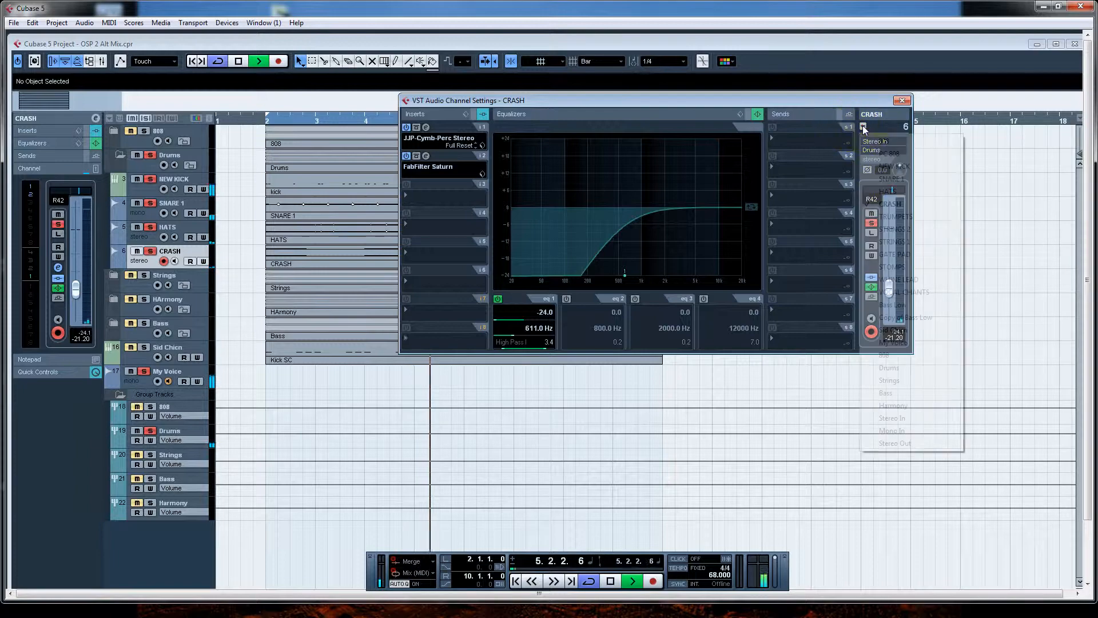
click(884, 191)
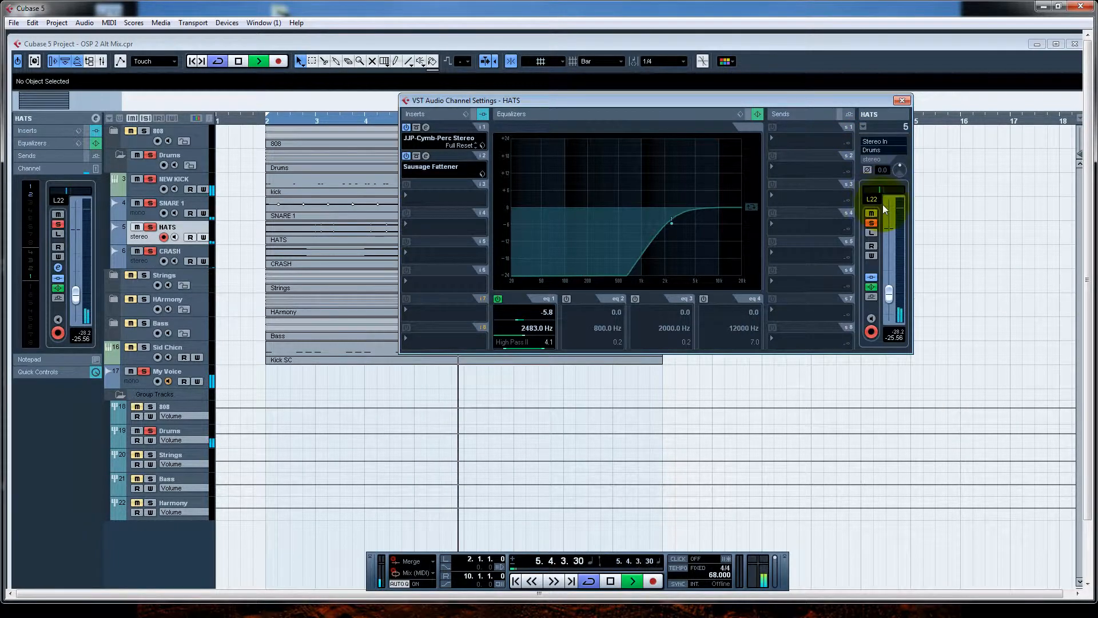
click(864, 126)
click(877, 177)
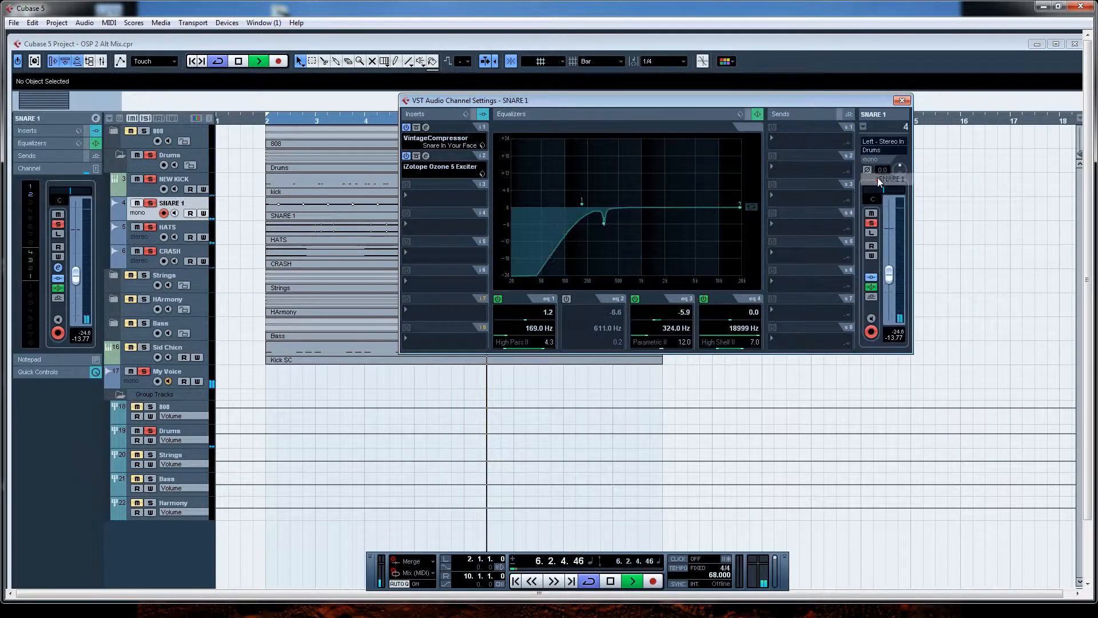
Switch the channel settings window from SNARE 1 to NEW KICK, review the channel's inserts and equalizer, and close the window
click(862, 126)
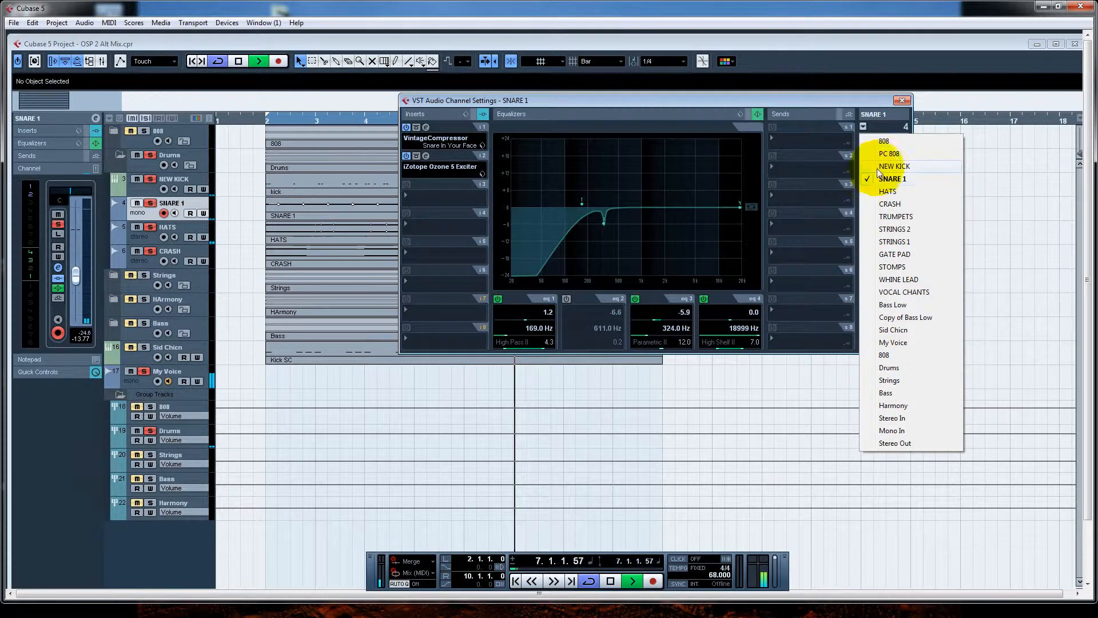
click(877, 164)
click(863, 126)
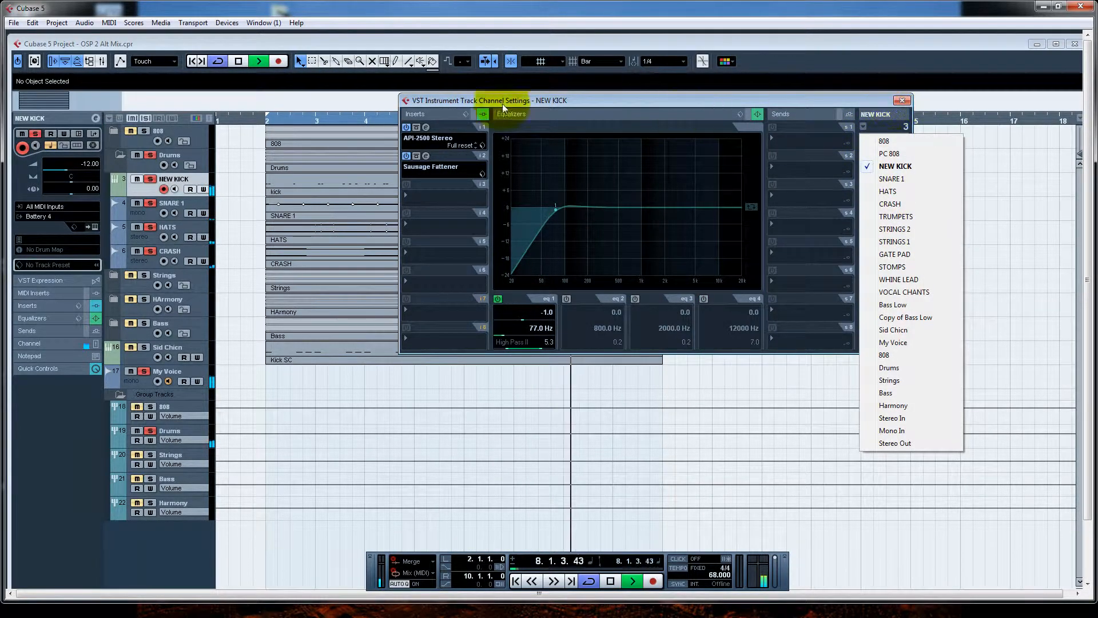
click(901, 103)
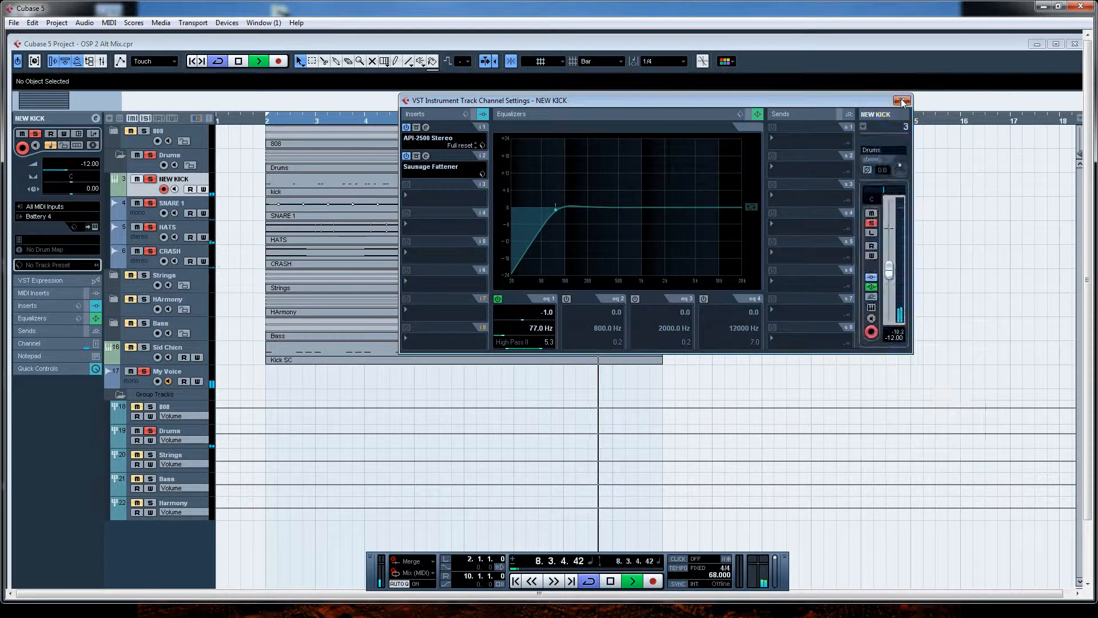
click(900, 101)
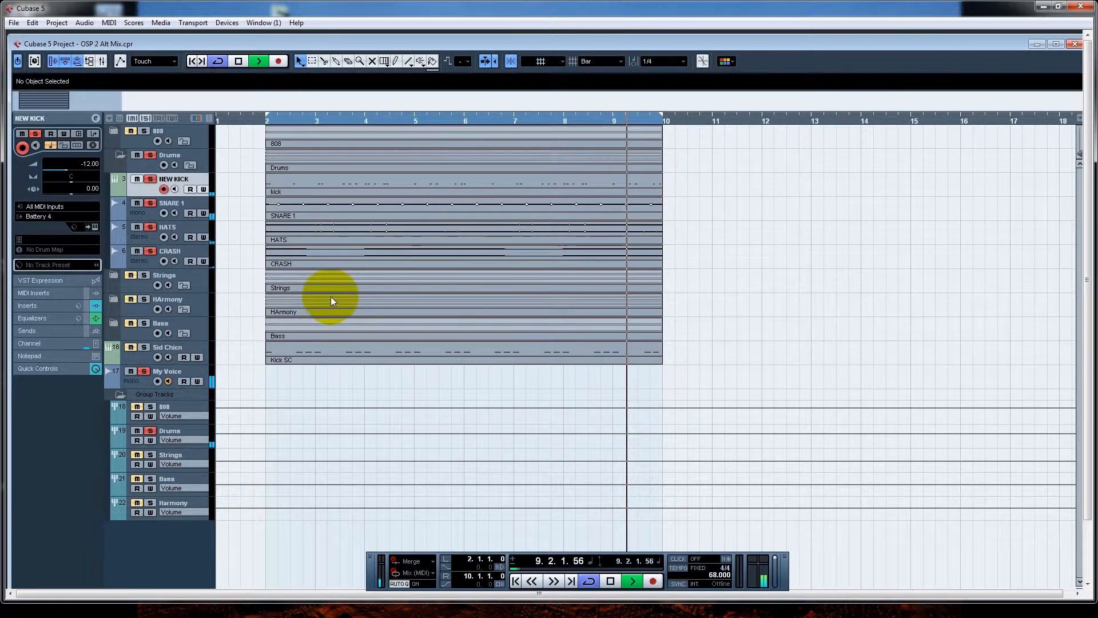
Open the FabFilter Pro-C insert from the Drums group's channel settings and take the plug-in out of bypass
click(175, 434)
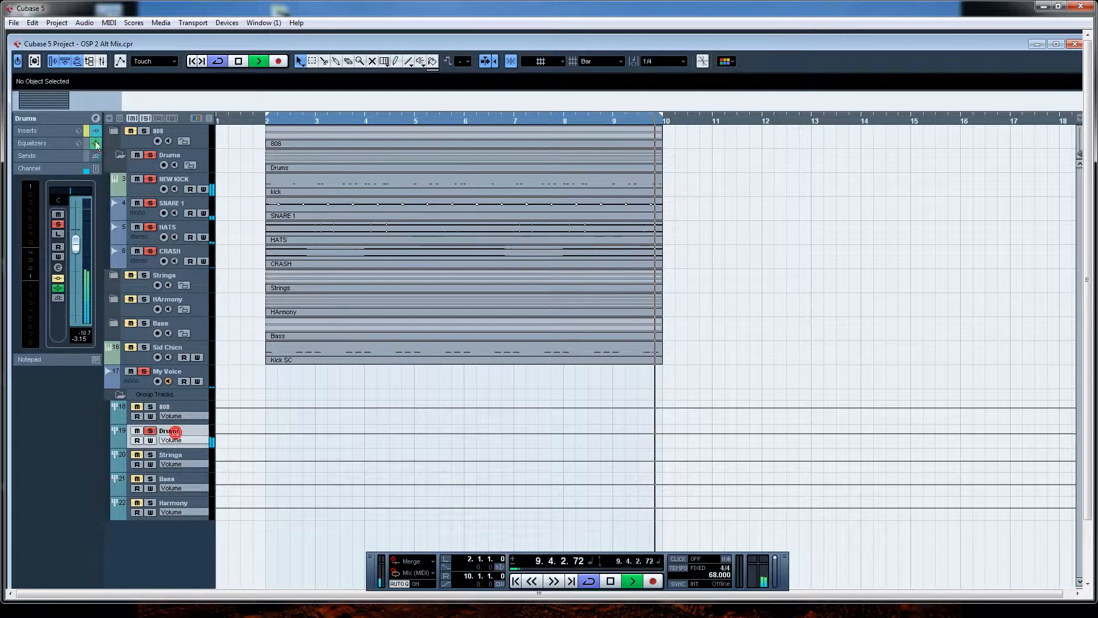
click(96, 117)
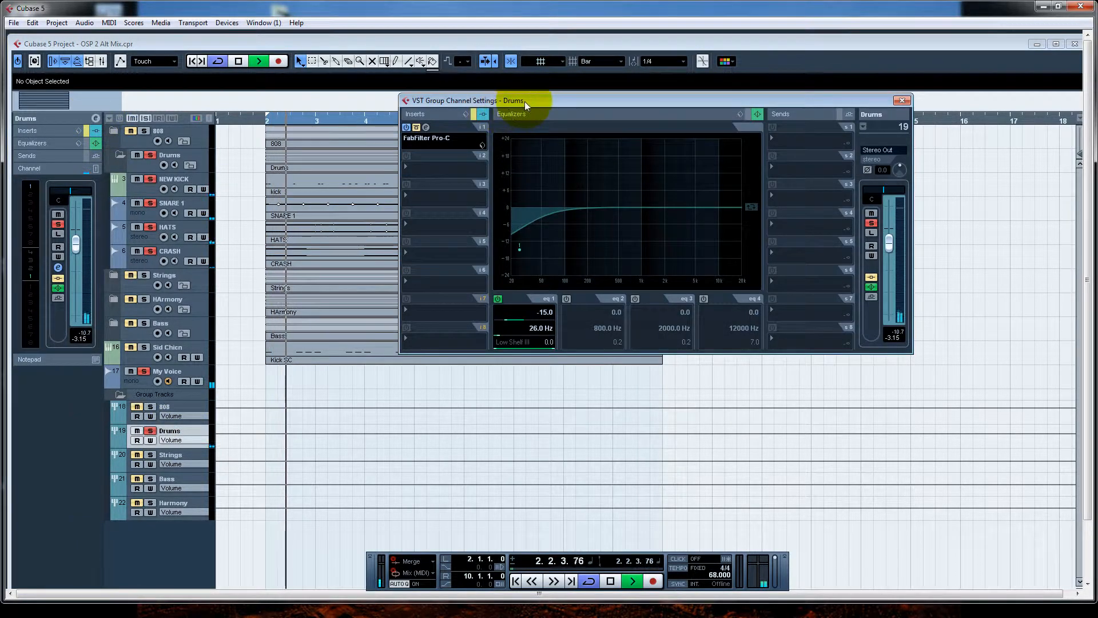
drag(524, 102, 527, 123)
click(430, 150)
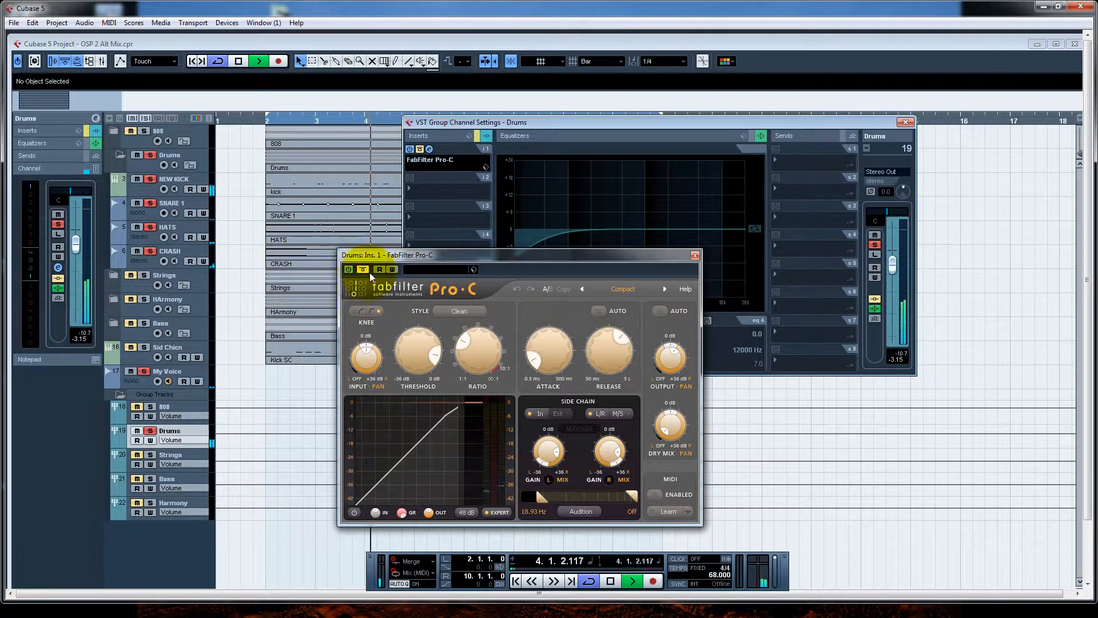
click(348, 268)
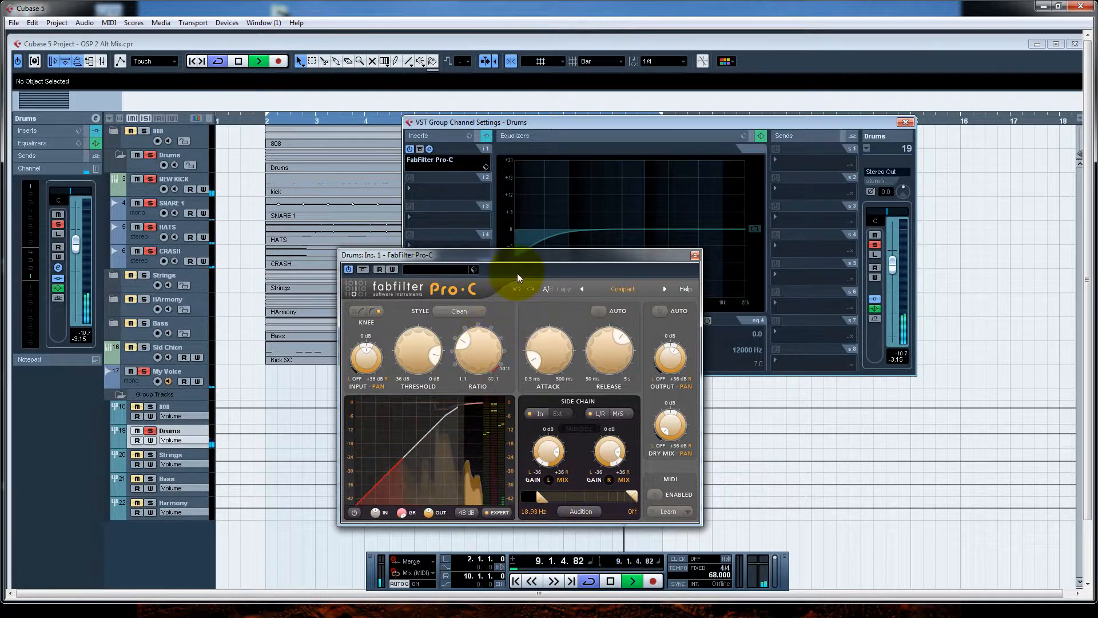
Inspect the ratio and release settings of the Drums group's FabFilter Pro-C and close the plug-in window
drag(518, 255, 608, 160)
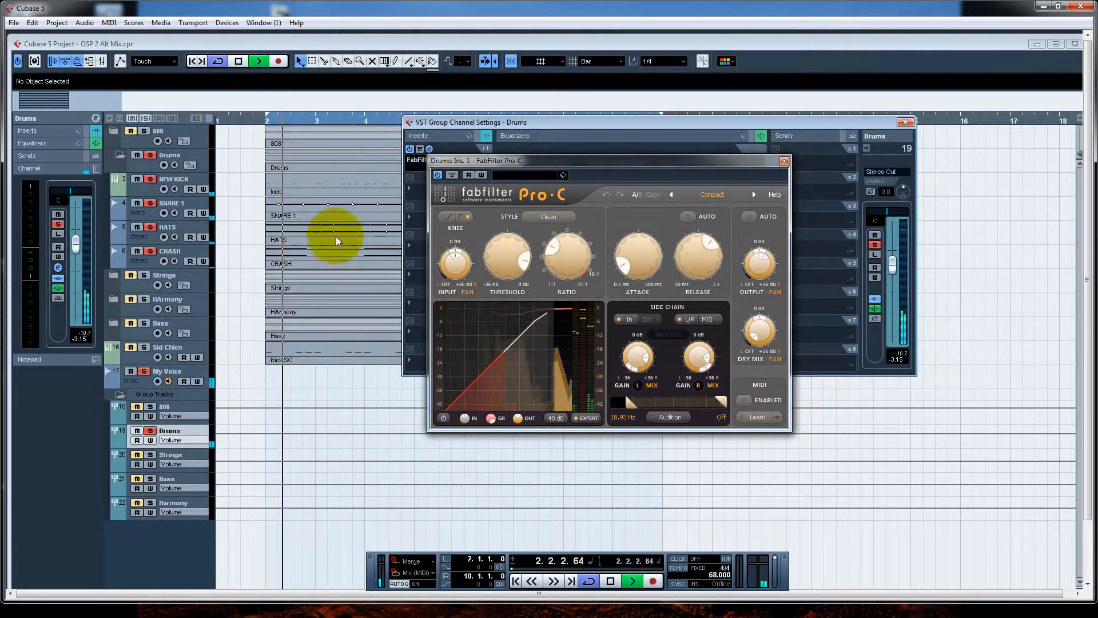
mouse_move(558, 249)
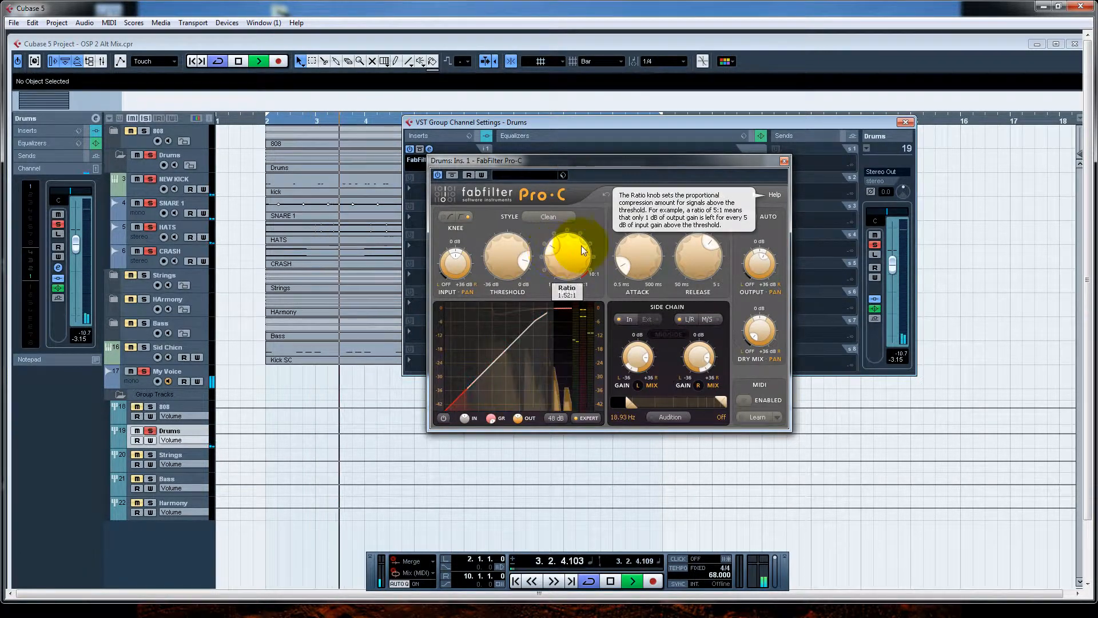
mouse_move(712, 258)
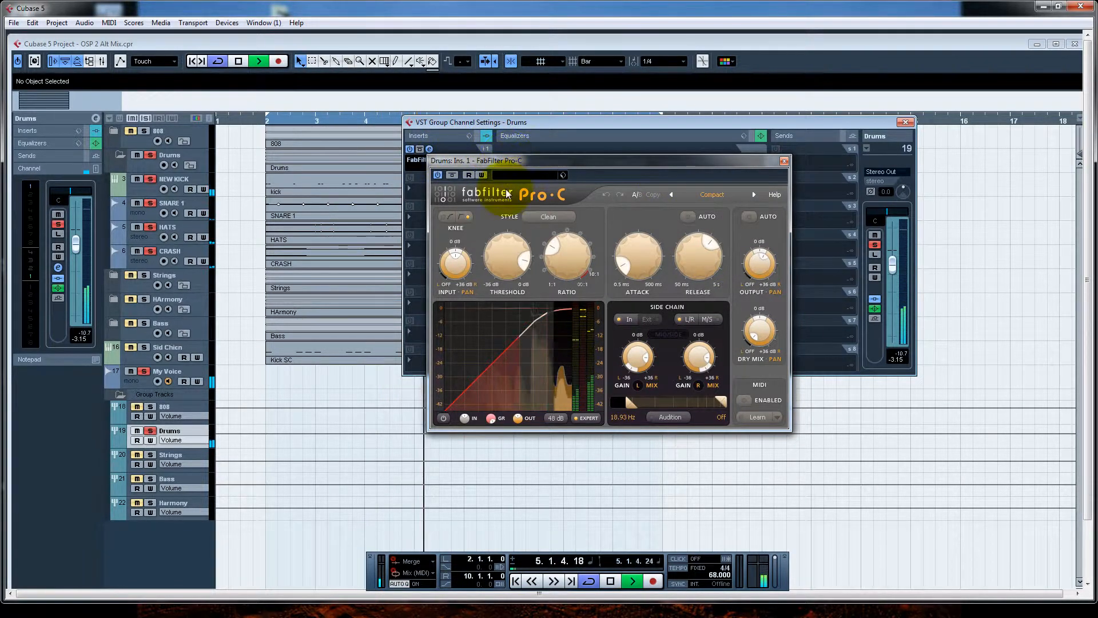
click(785, 162)
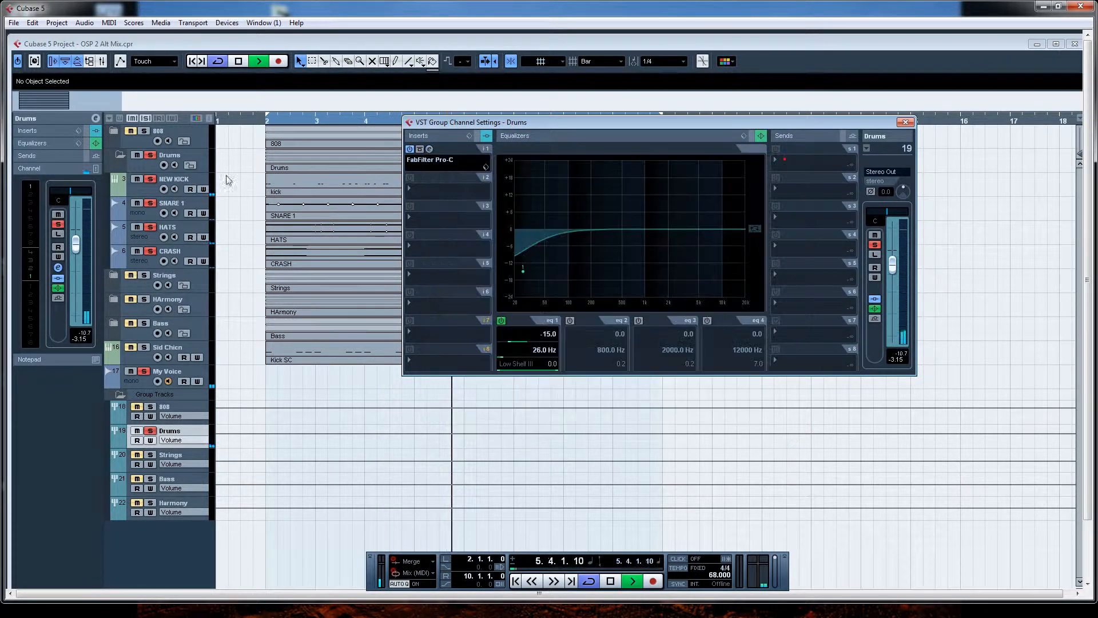
Solo the 808 folder track and expand the Strings folder track
click(144, 131)
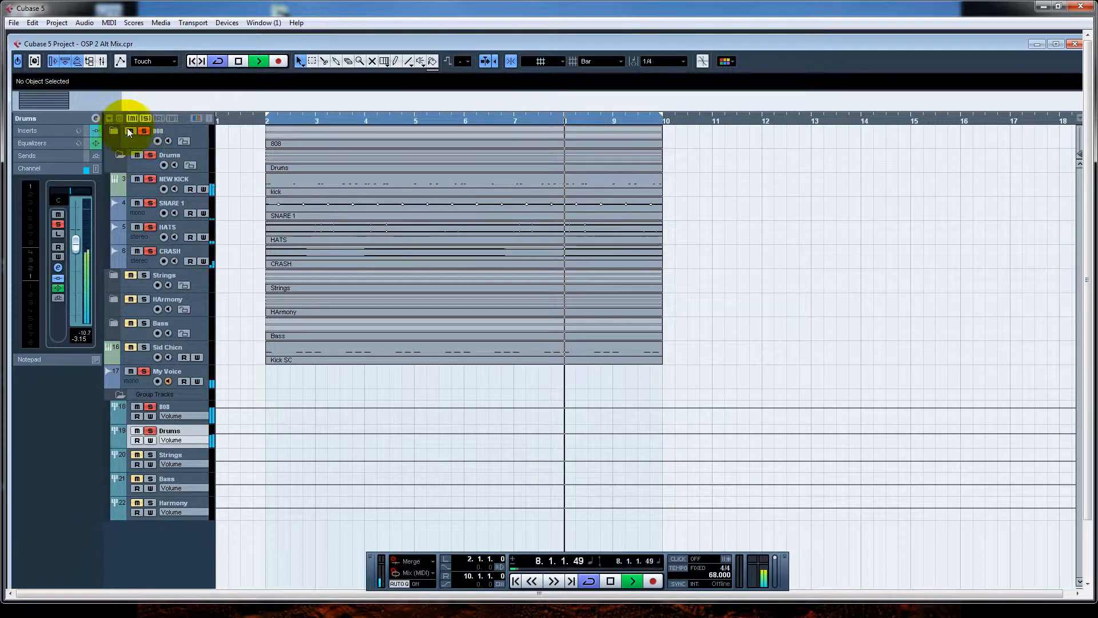
click(141, 286)
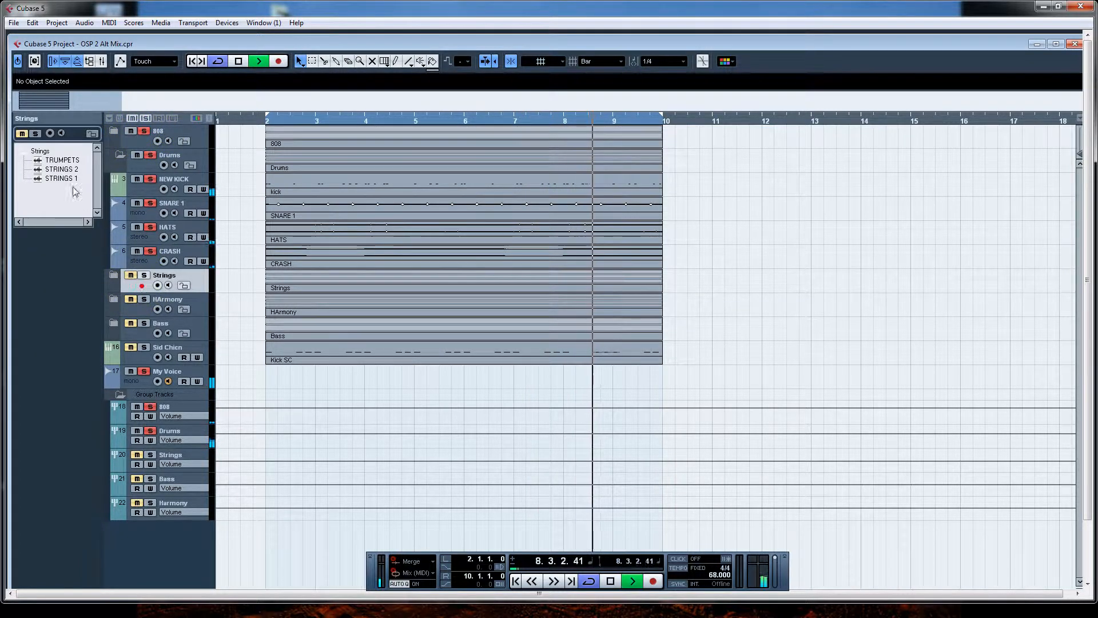
click(112, 274)
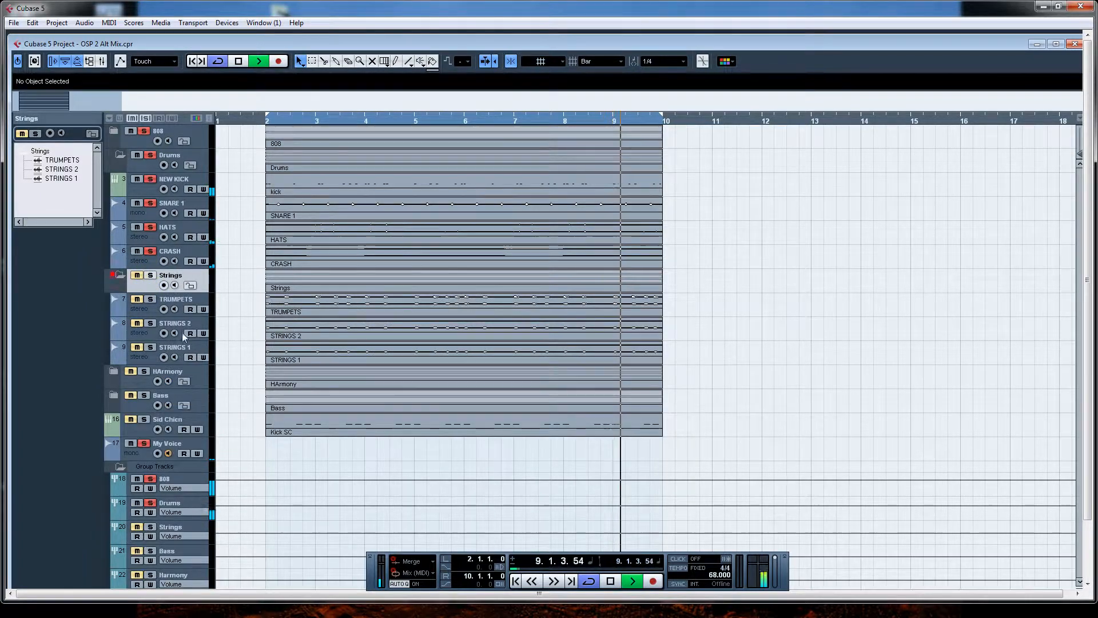
Reorder the tracks inside the Strings folder to STRINGS 1, STRINGS 2, TRUMPETS
click(171, 302)
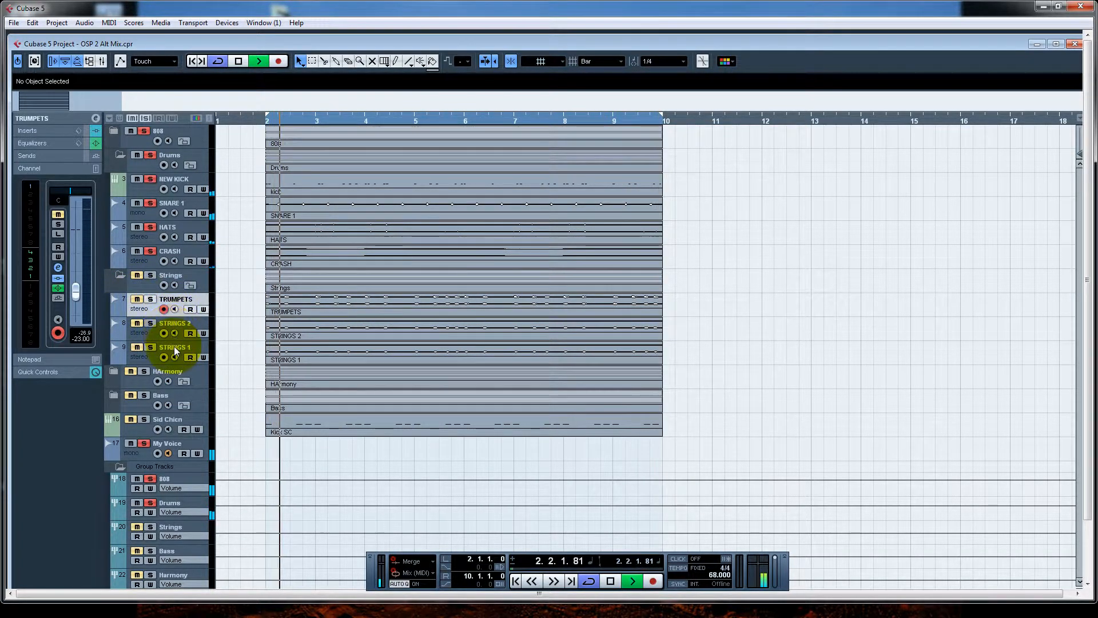
drag(172, 350, 171, 298)
drag(180, 349, 149, 306)
Open the channel settings for STRINGS 1 and STRINGS 2 in turn and solo each channel
click(79, 143)
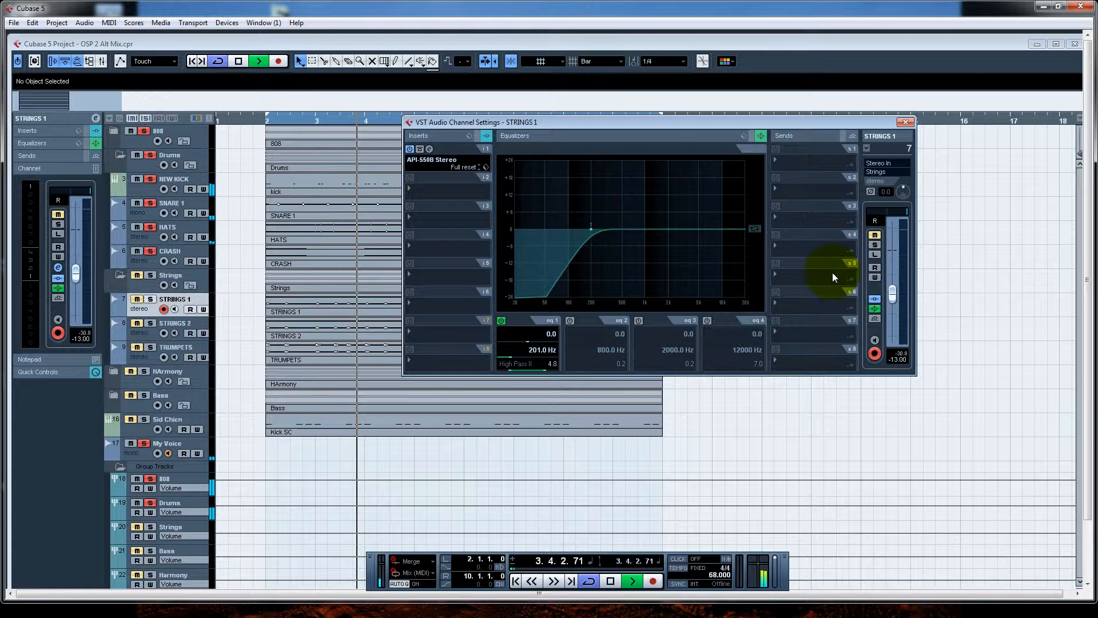
click(875, 243)
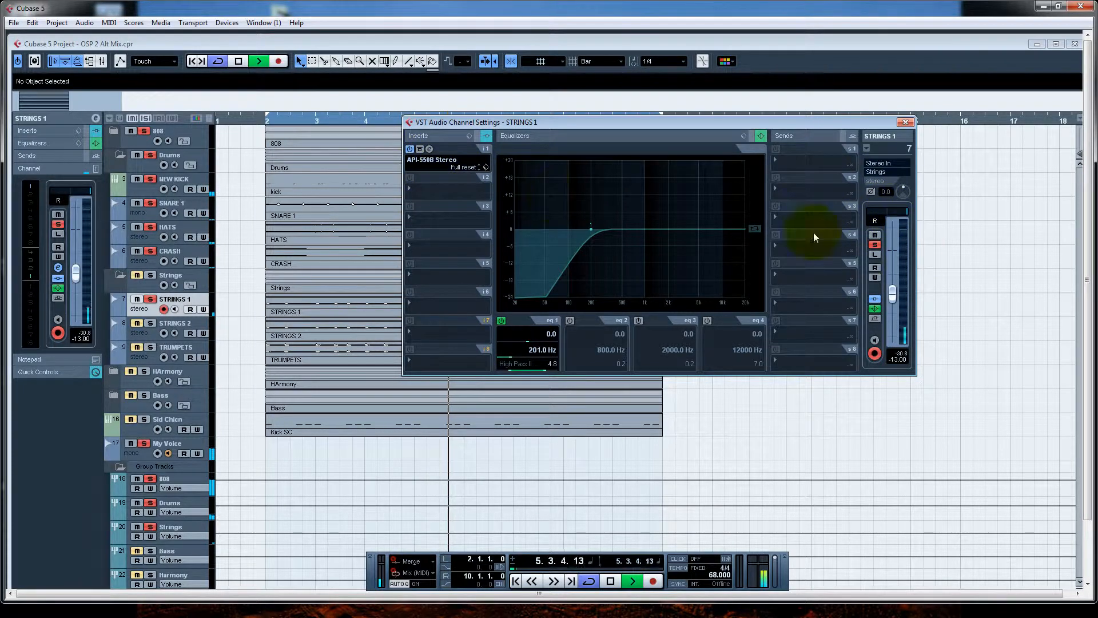
click(866, 149)
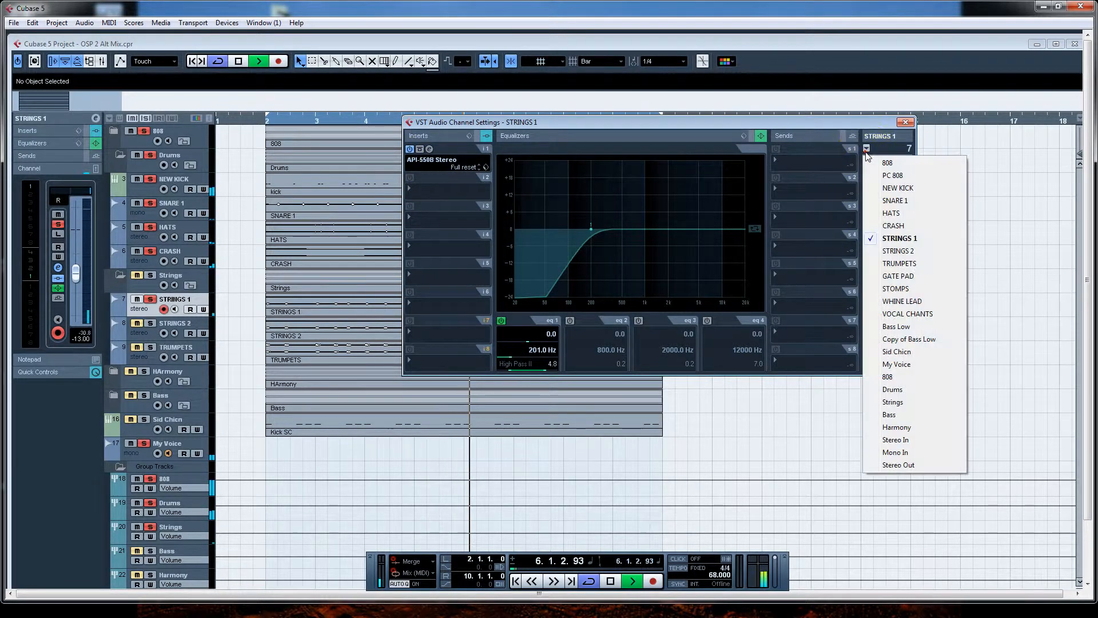
click(894, 251)
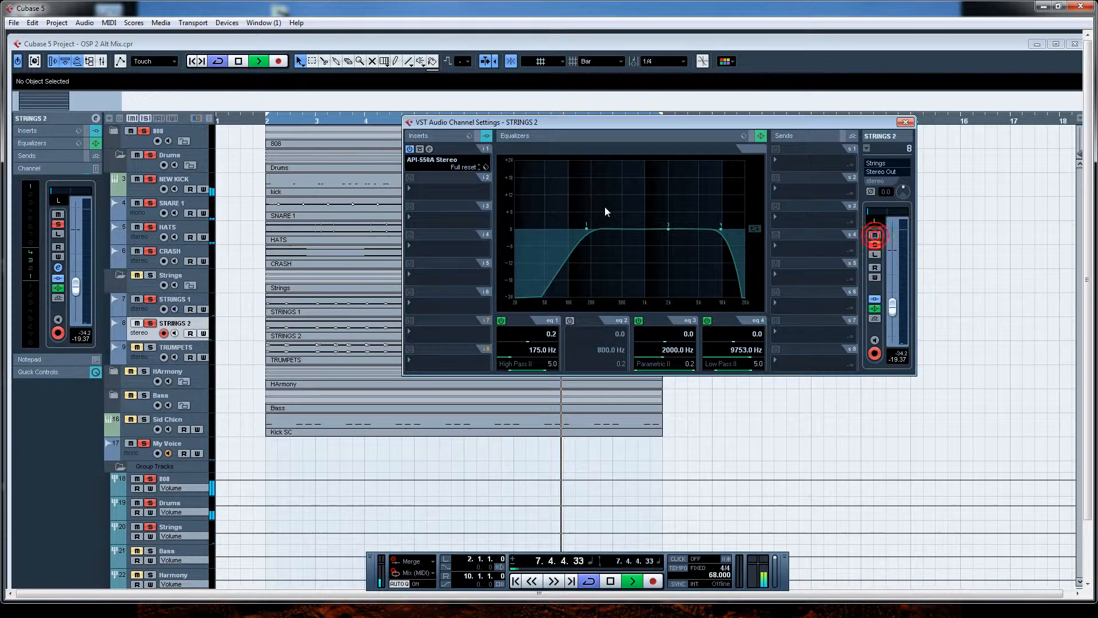
Mute the 808 folder, and open the TRUMPETS track's channel settings to solo that channel
click(127, 133)
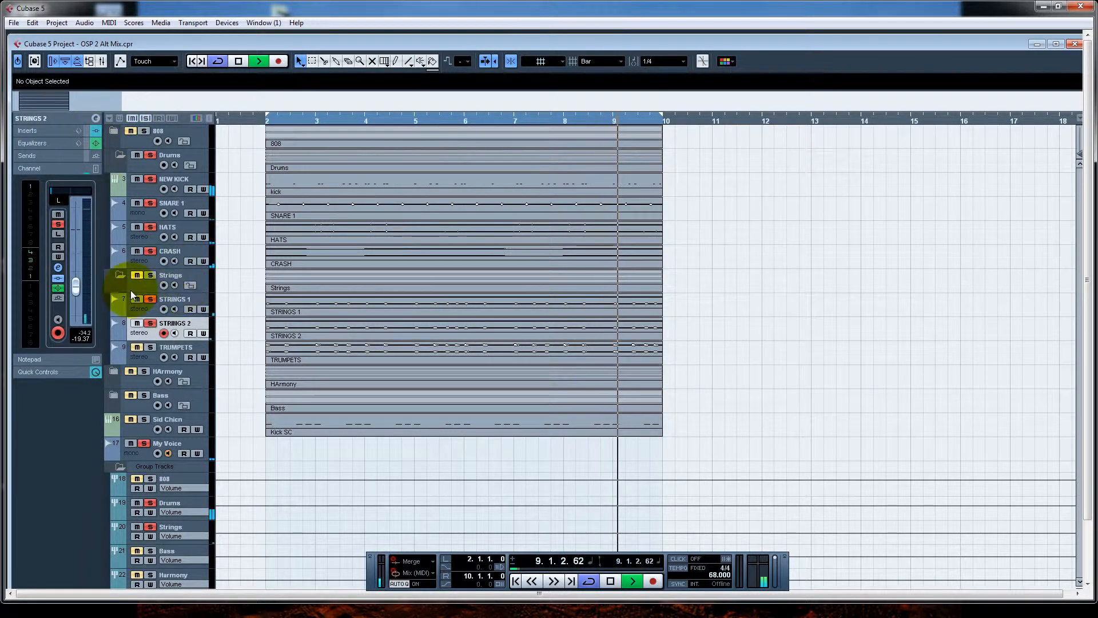
click(184, 348)
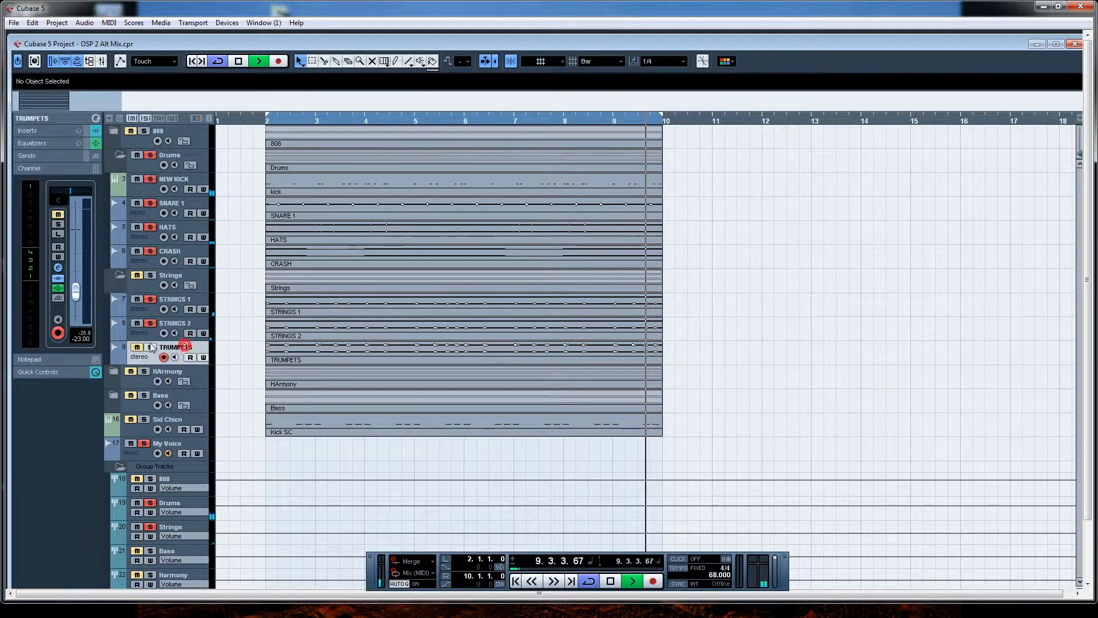
click(95, 118)
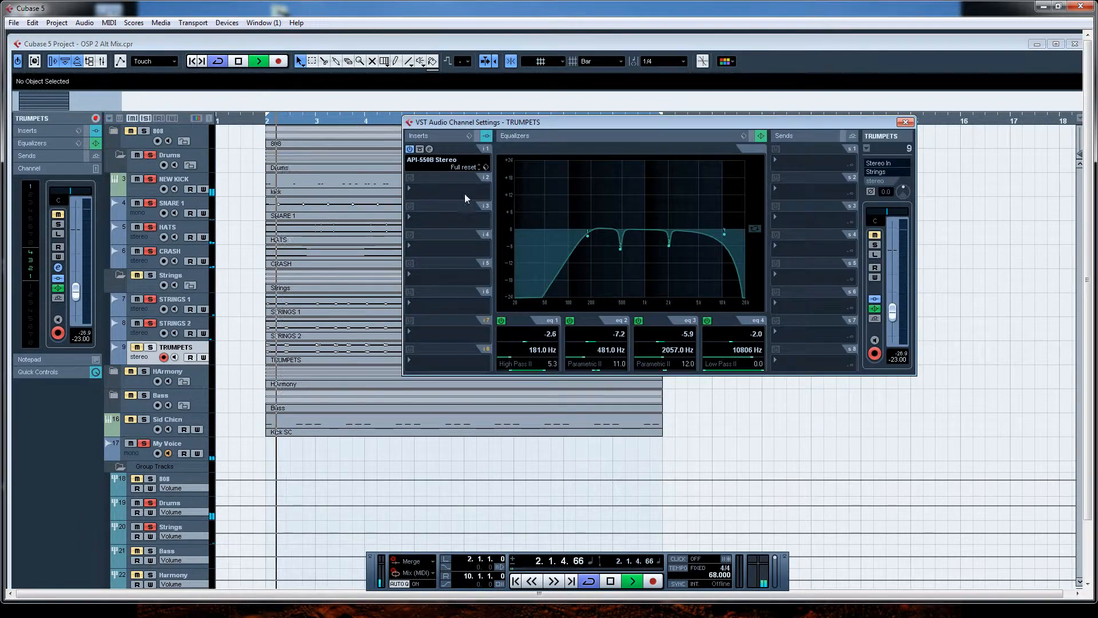
click(873, 244)
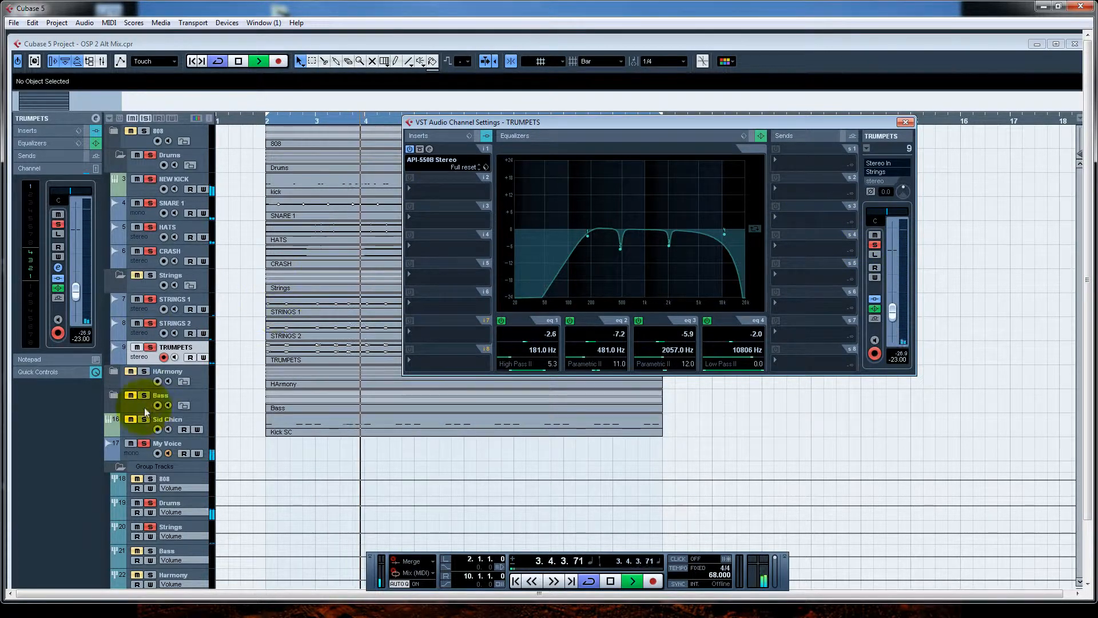
Open the Strings group's channel settings and move the window clear of the track list
click(168, 526)
click(94, 117)
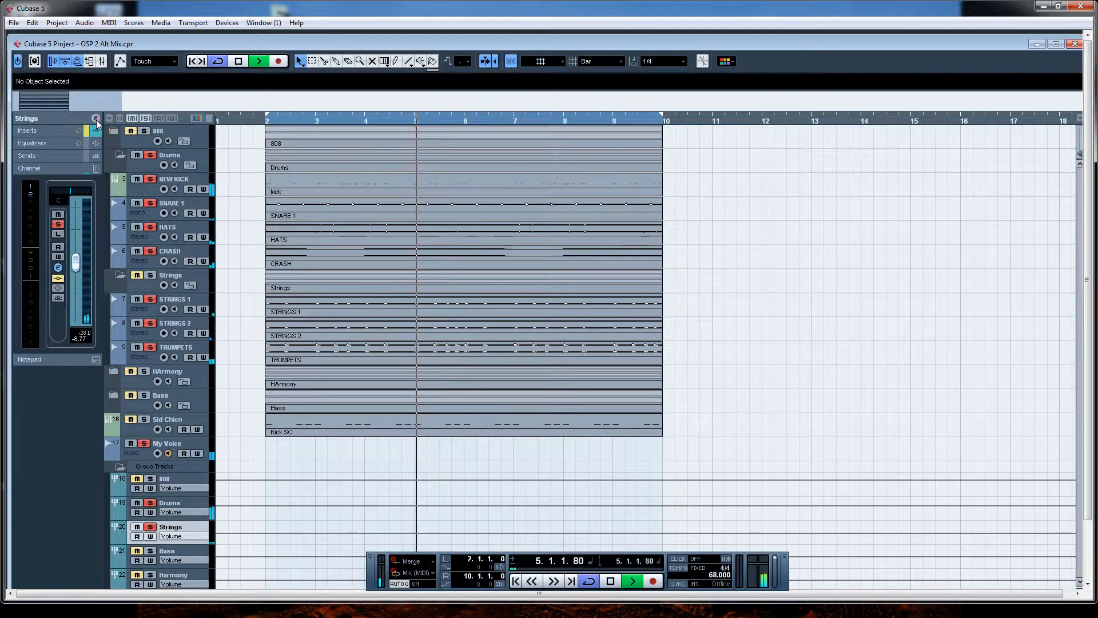
drag(506, 122, 564, 91)
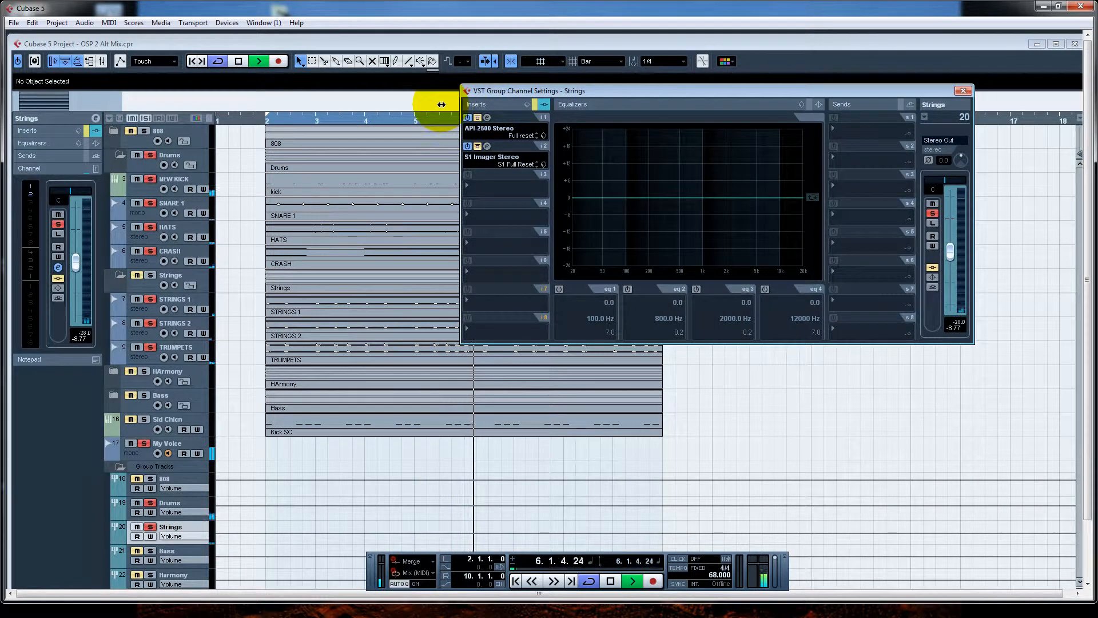
Open API-2500 Stereo in the Strings group's first insert slot, take it out of bypass and place its window beside the channel settings
click(478, 117)
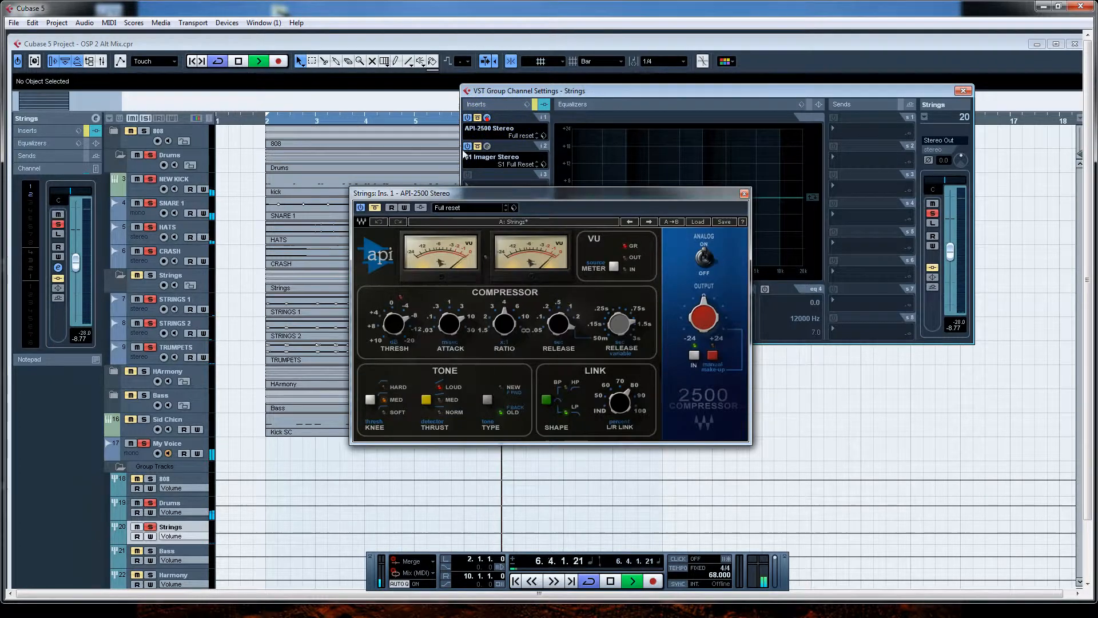
drag(525, 197, 736, 73)
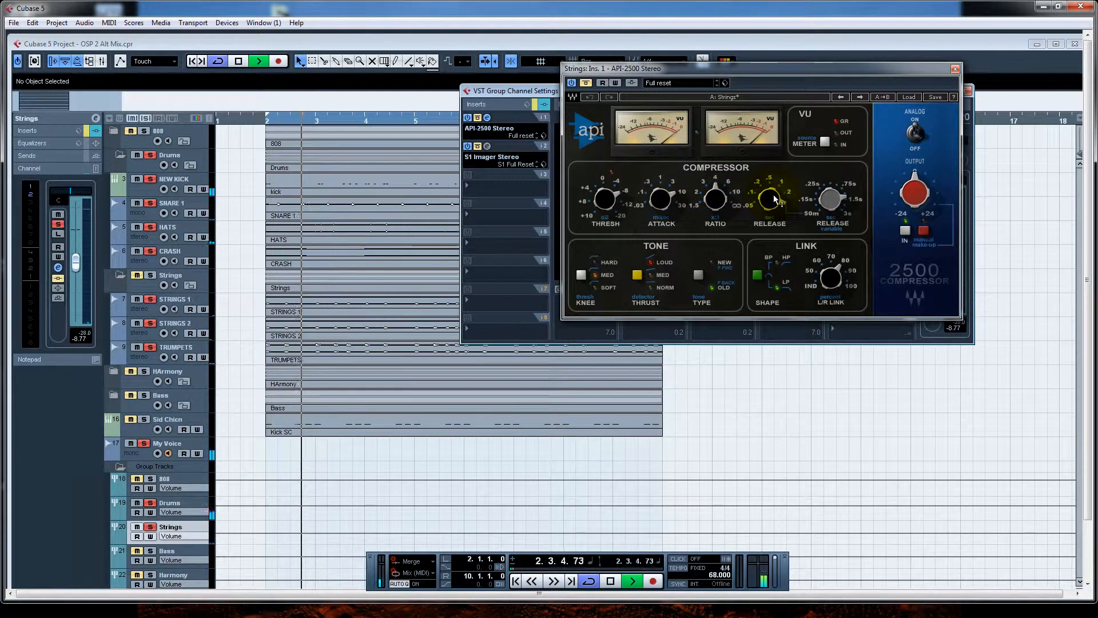
mouse_move(775, 199)
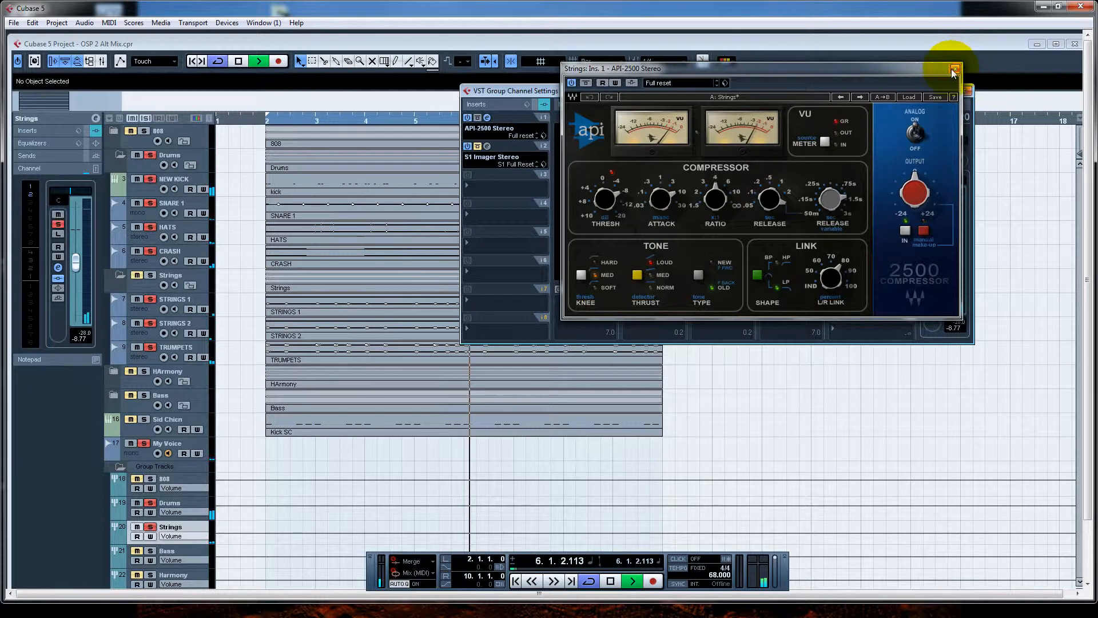
drag(938, 69, 421, 75)
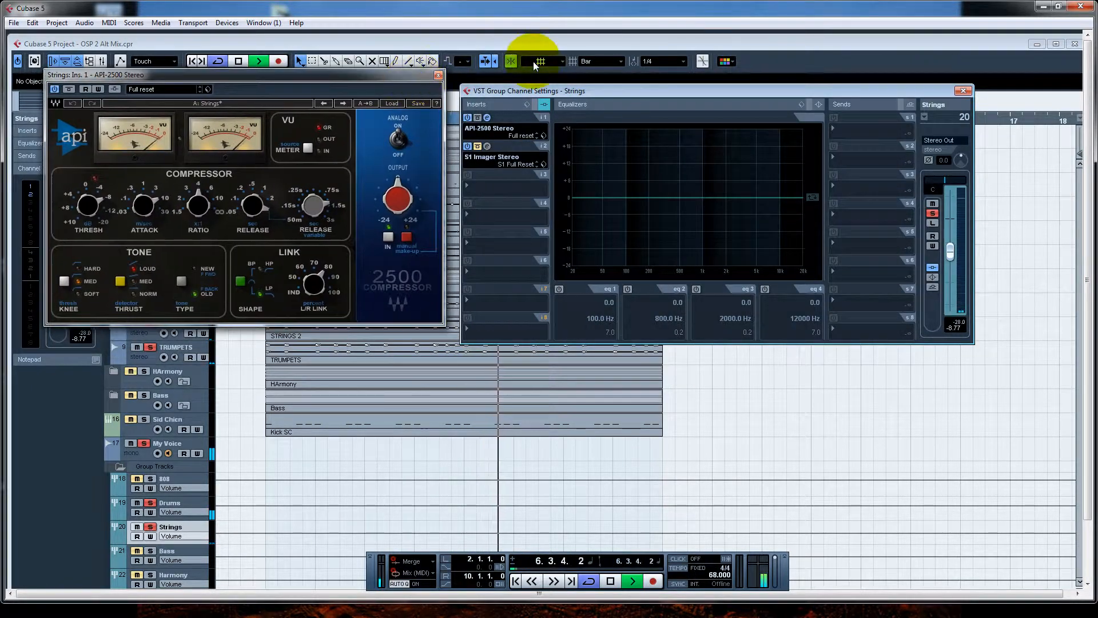
Open S1 Imager Stereo in the Strings group's second insert slot, take it out of bypass, and close both plug-in windows
click(488, 146)
drag(717, 87, 618, 92)
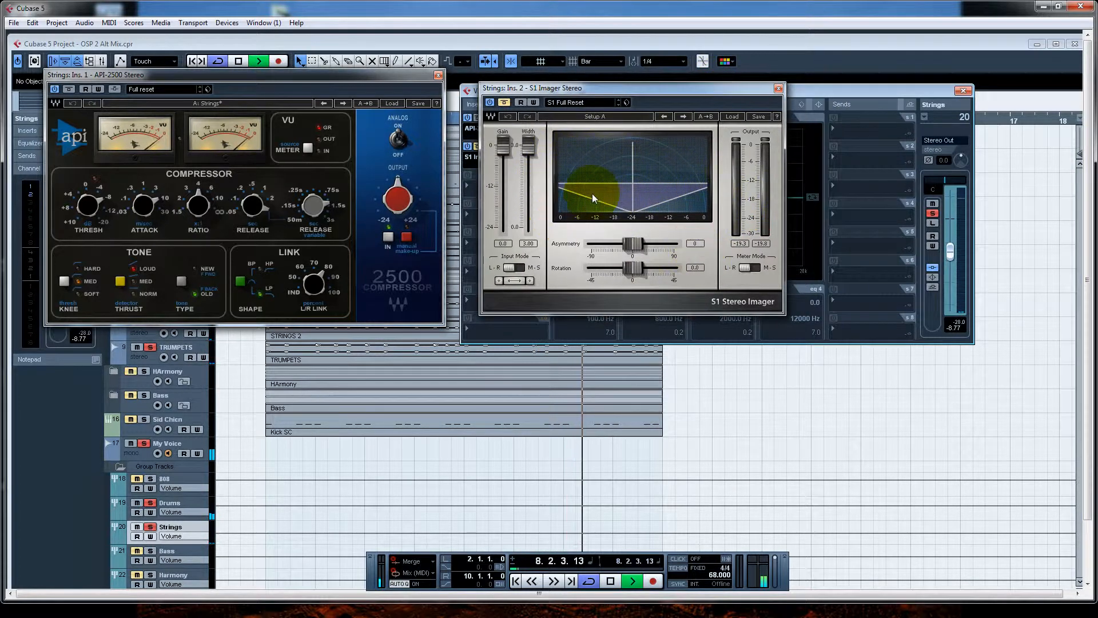
click(504, 103)
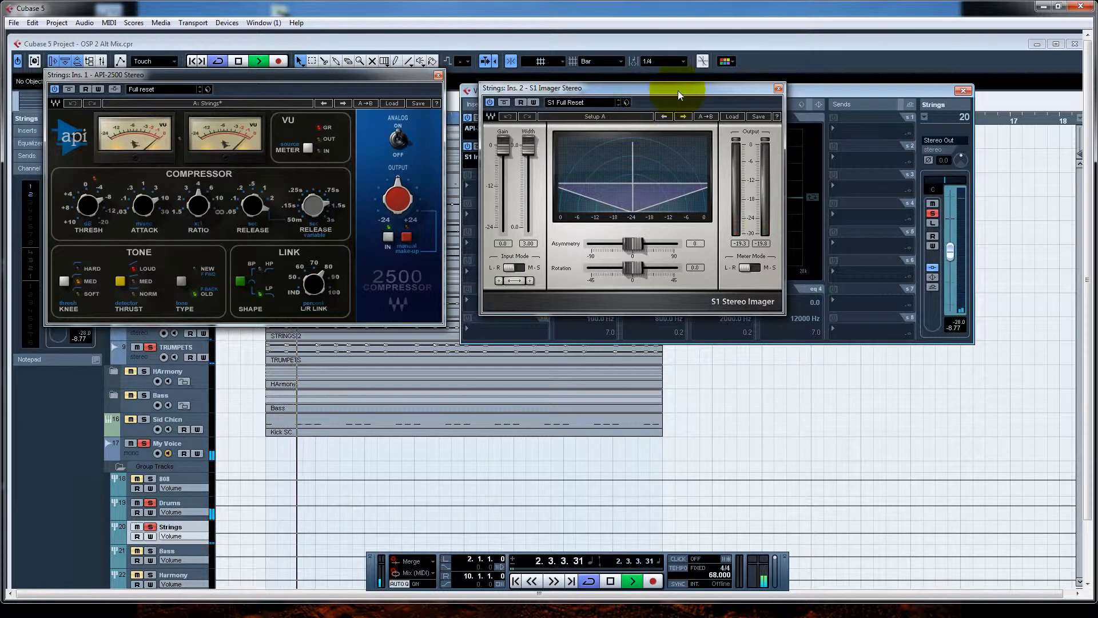
click(779, 89)
click(438, 75)
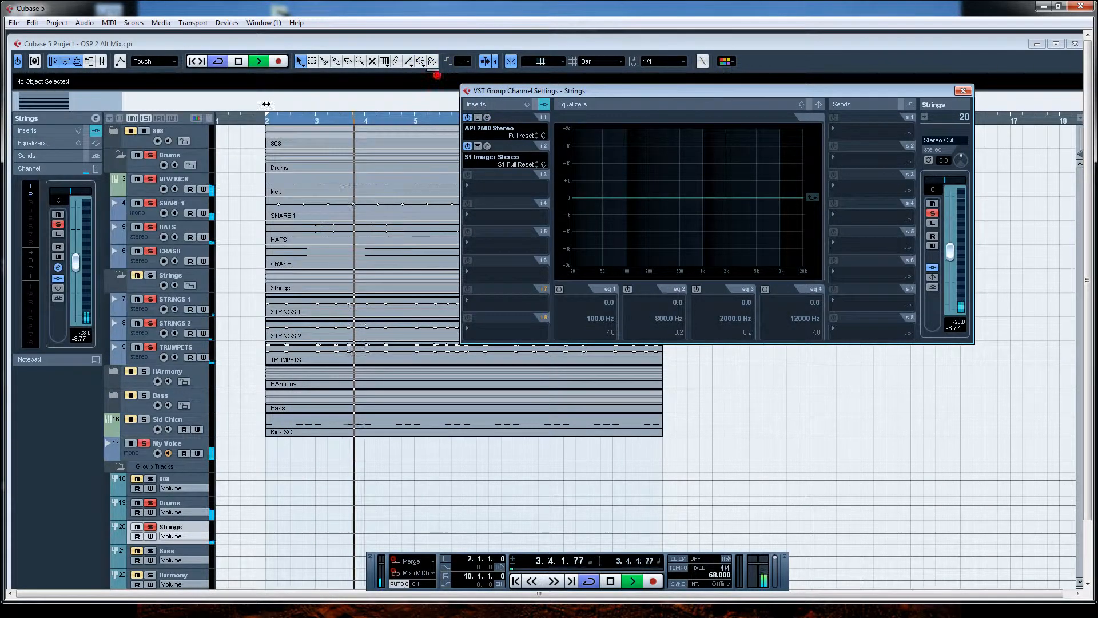
Return to the project window, and unmute and solo the 808 folder
click(137, 276)
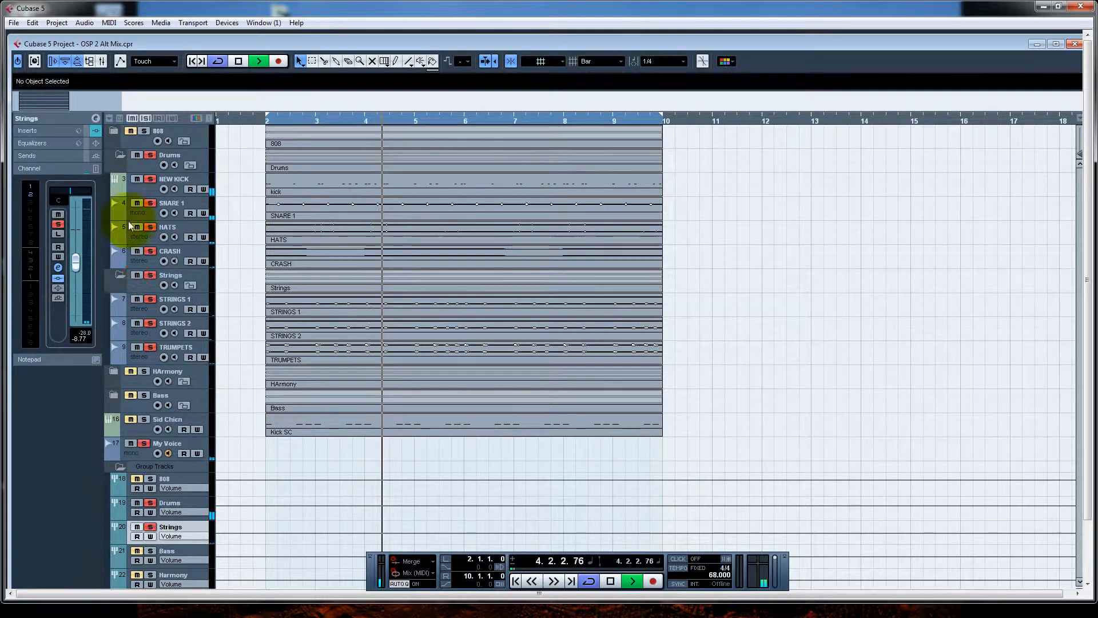
click(130, 130)
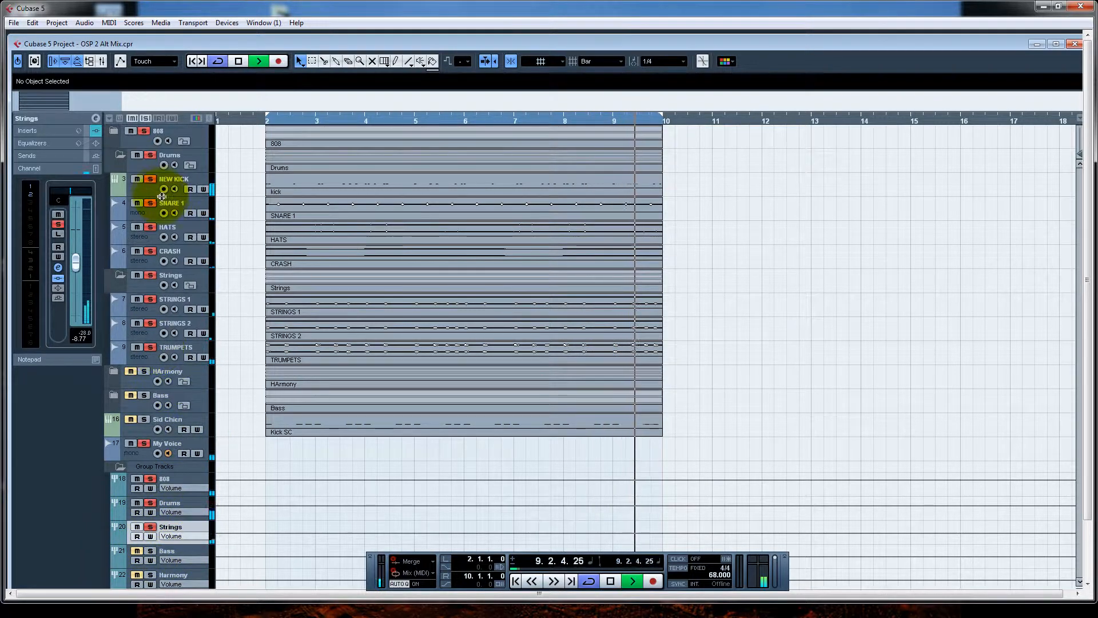
Take the 808 and Strings folders out of solo, and solo the GATE PAD track inside the HArmony folder
click(121, 132)
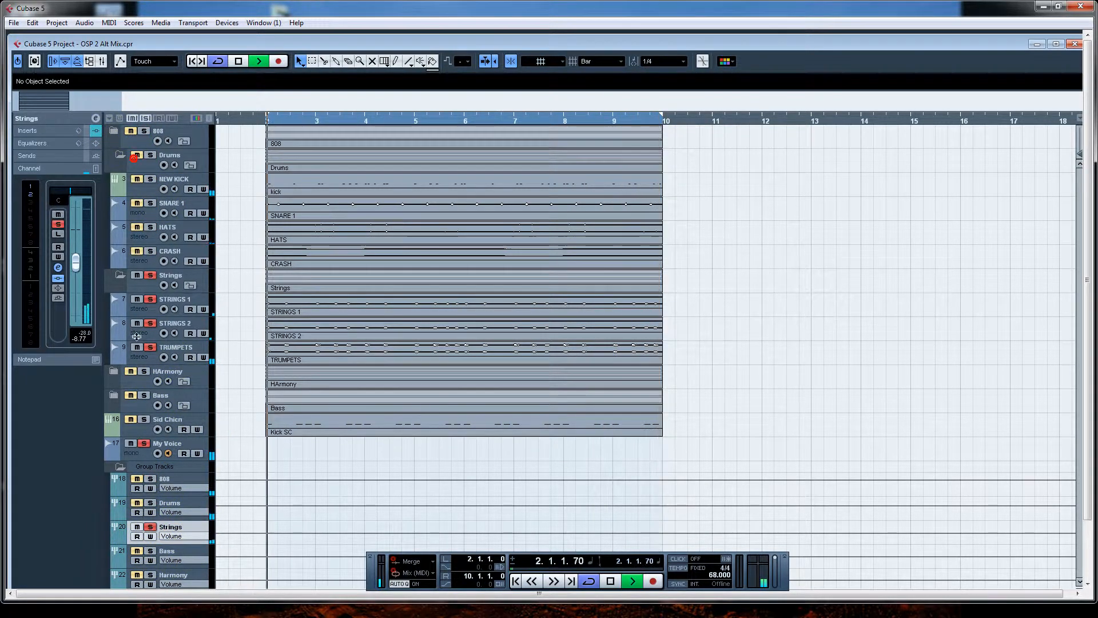
click(183, 375)
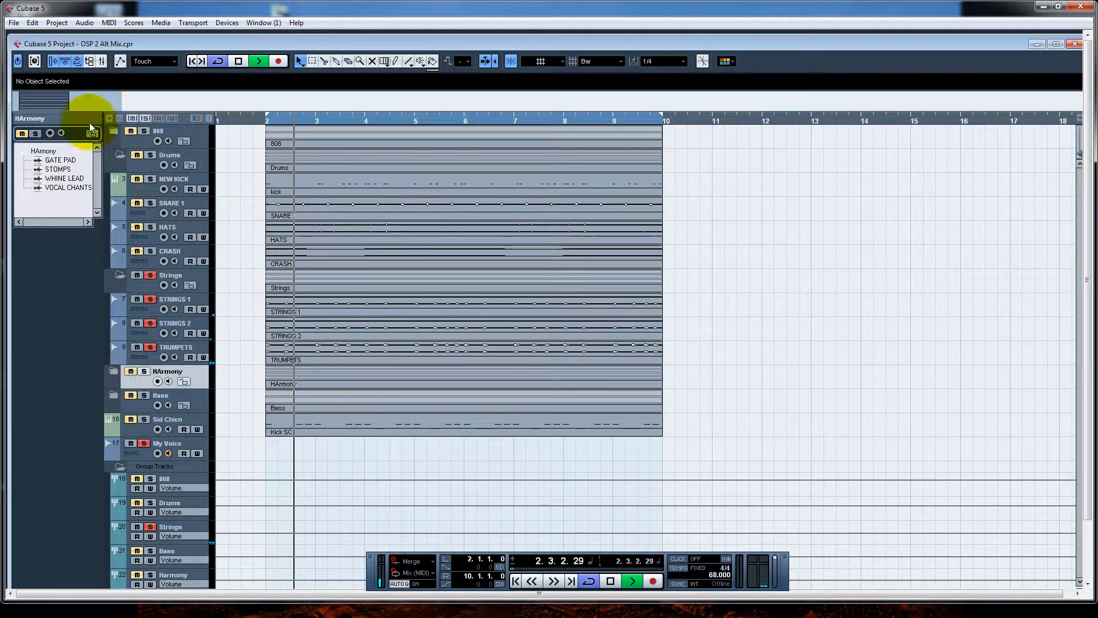
click(114, 371)
click(165, 405)
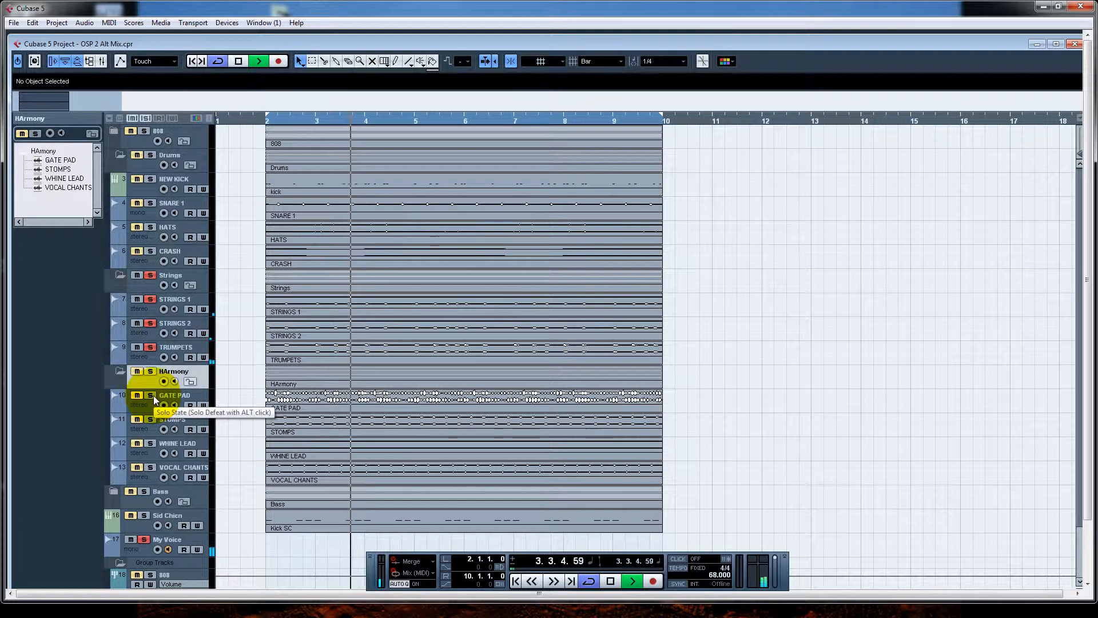
click(152, 396)
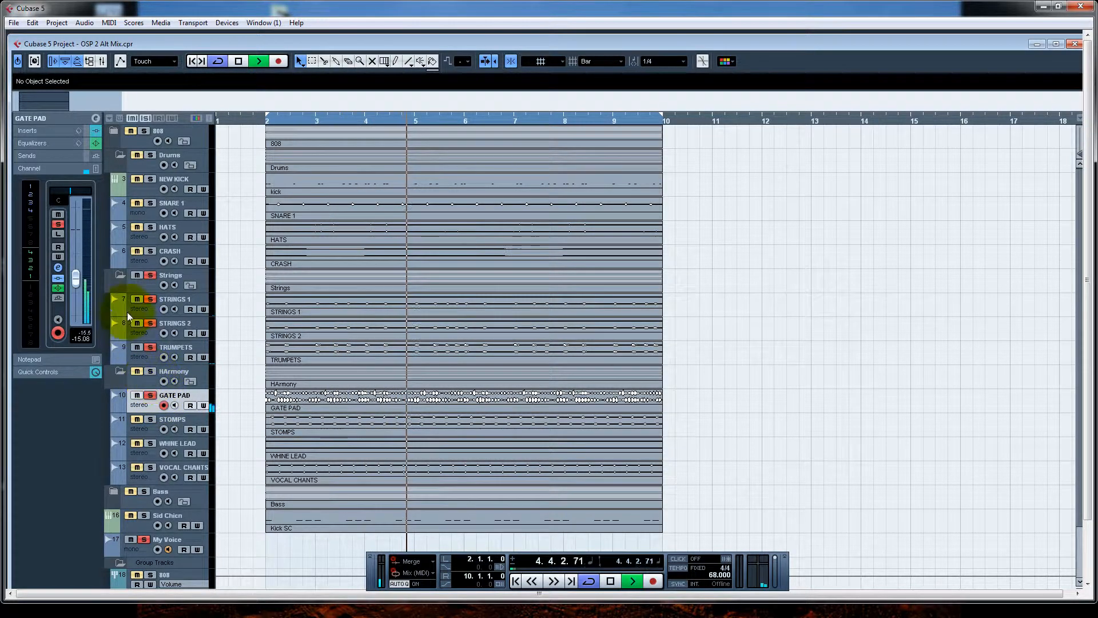
click(150, 275)
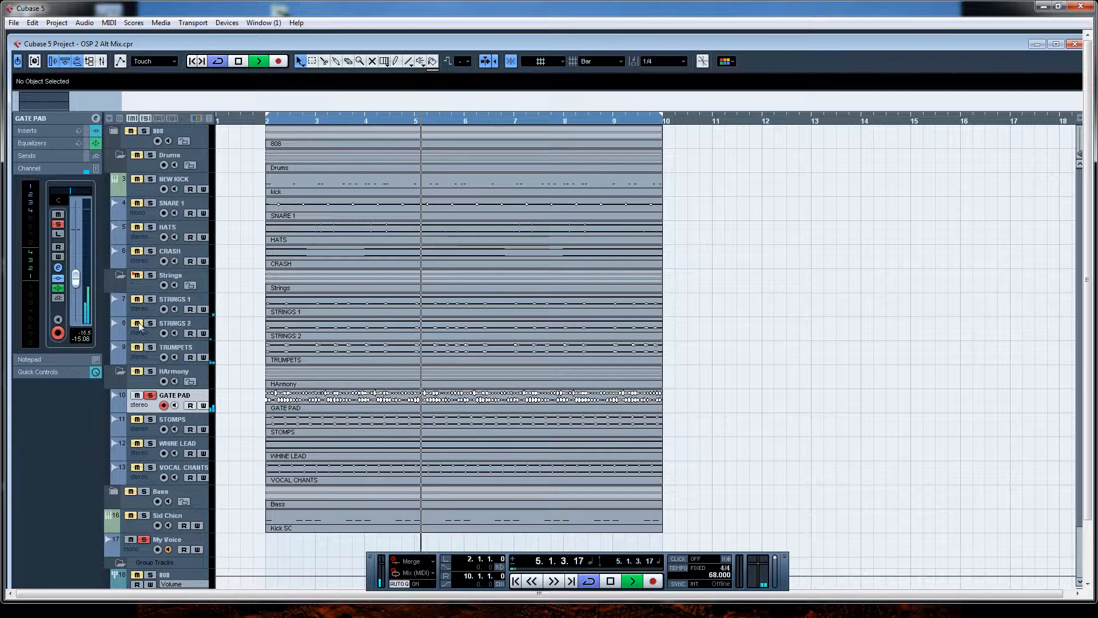
Open GATE PAD's channel settings and bypass its insert effects, including the Compressor in the first slot
click(95, 120)
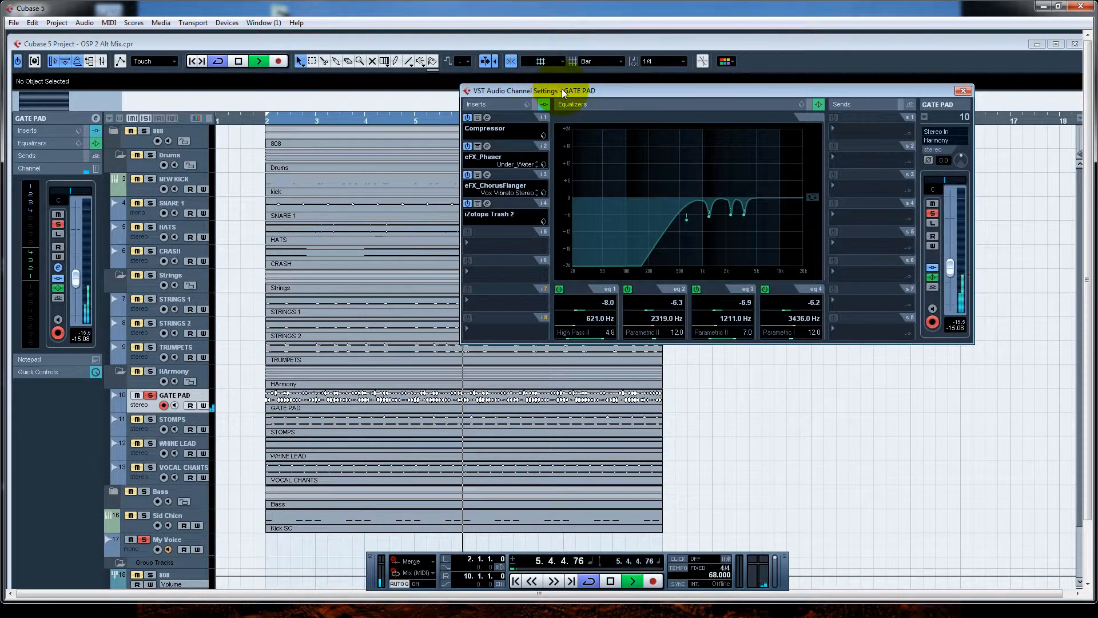
drag(562, 93, 485, 90)
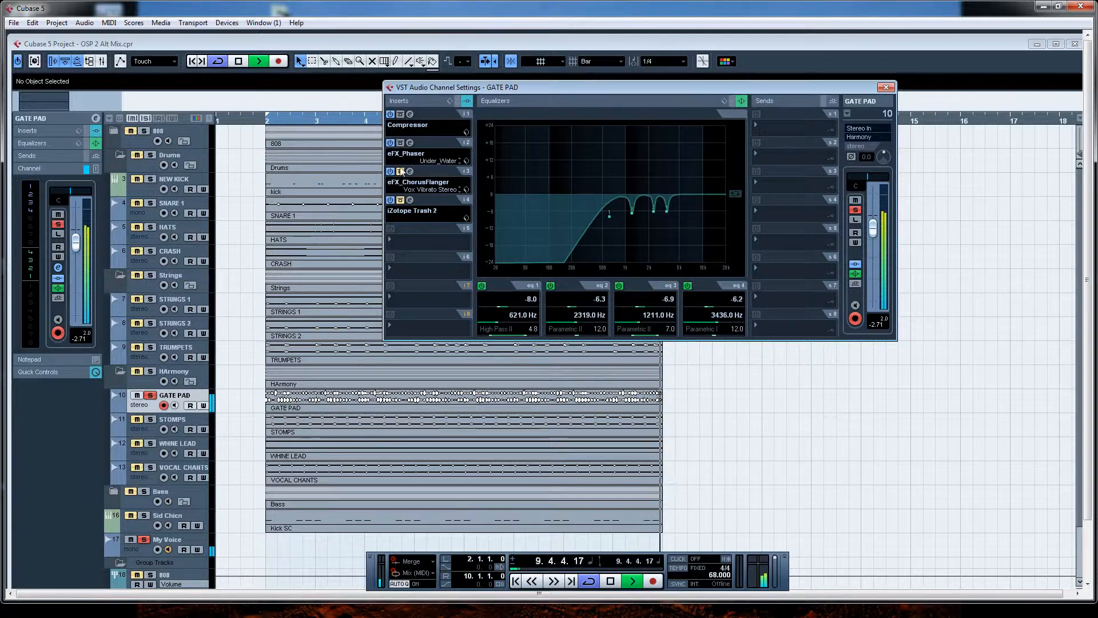
click(401, 114)
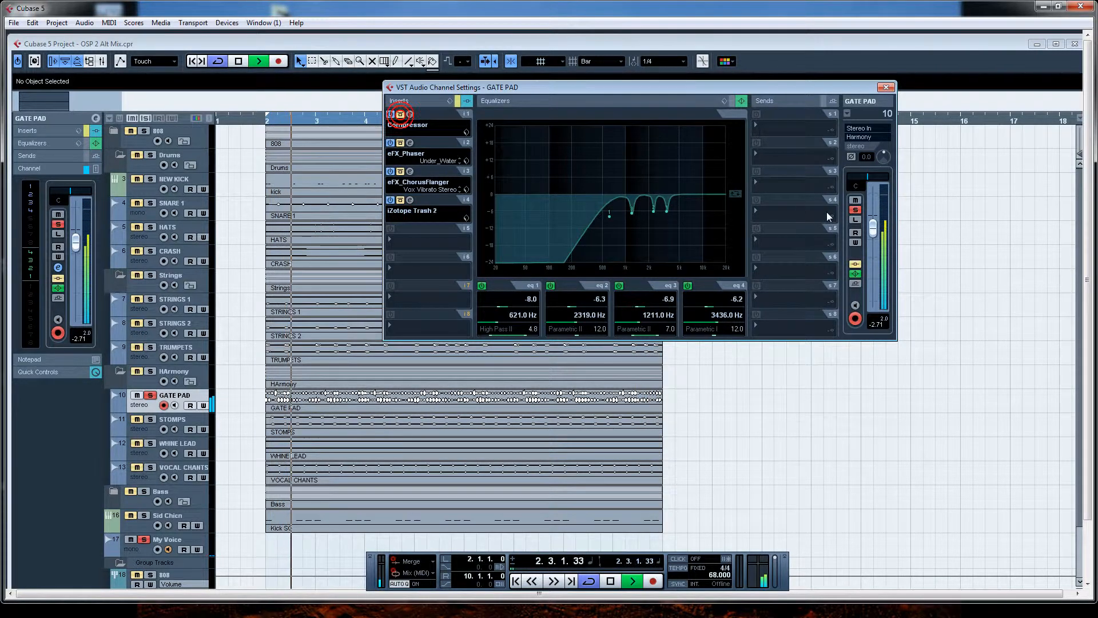
Compare GATE PAD with the Compressor bypassed and active, leave it active, and lower the channel fader to -11.64
drag(873, 227, 873, 247)
click(400, 115)
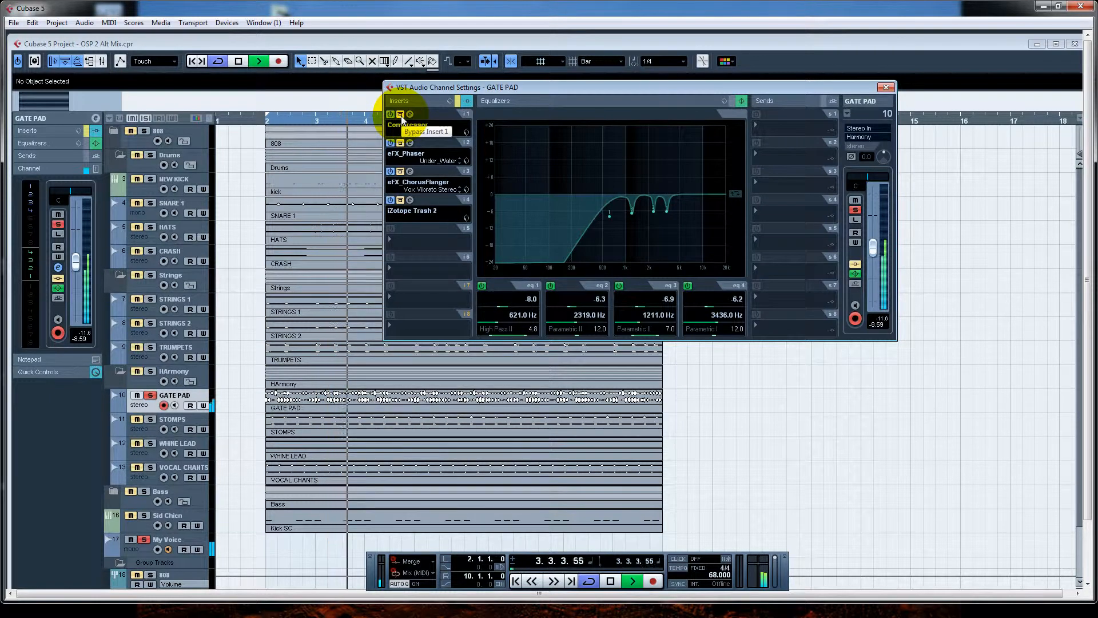
click(400, 115)
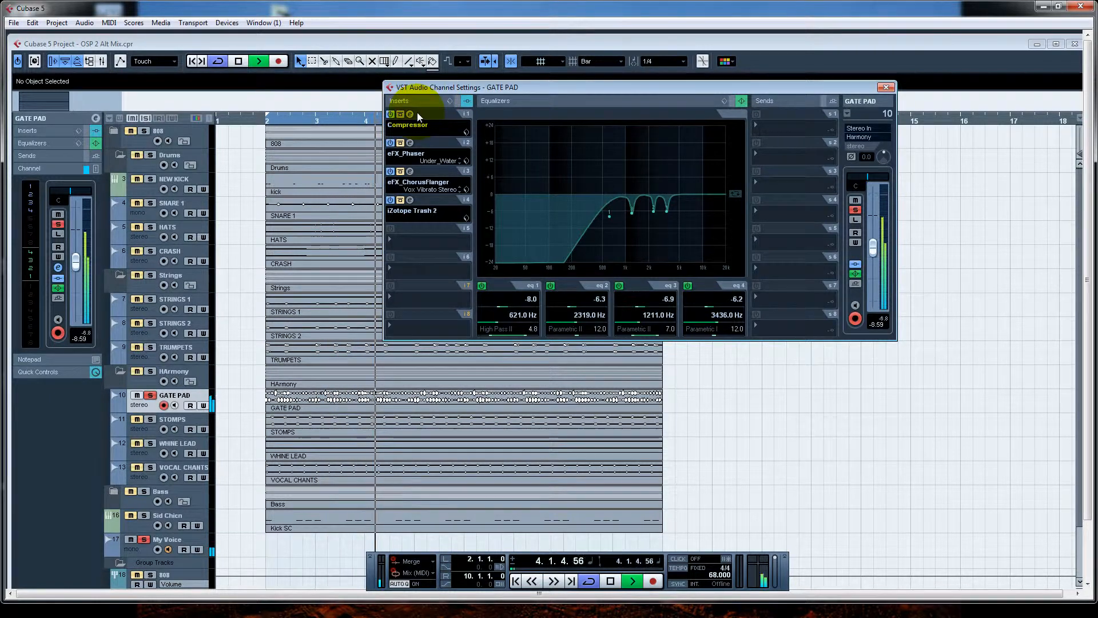
drag(873, 247, 874, 273)
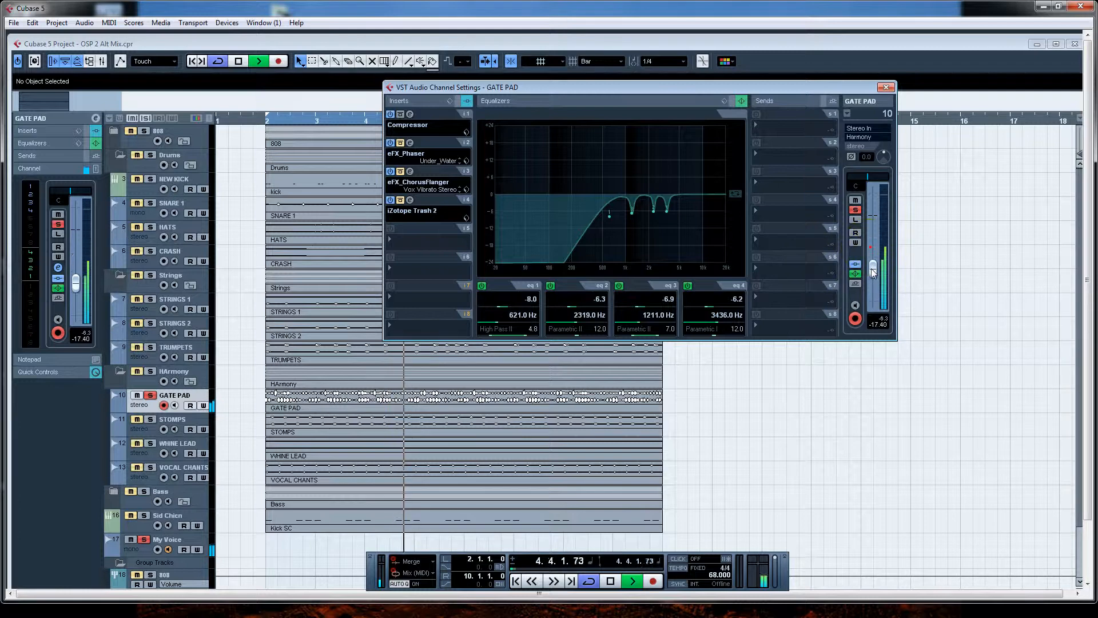
Open eFX_Phaser in GATE PAD's second insert slot, place its window over the channel settings and take it out of bypass
click(409, 143)
click(676, 159)
drag(675, 155, 759, 100)
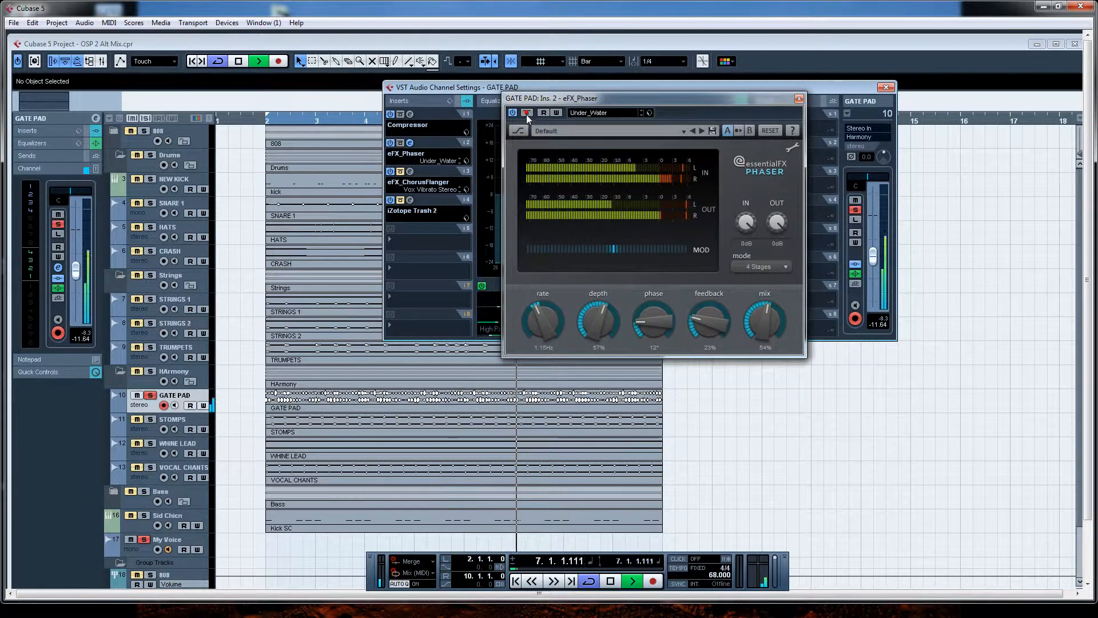
Examine the phaser's rate, depth, phase, feedback and mix settings
click(607, 312)
click(539, 313)
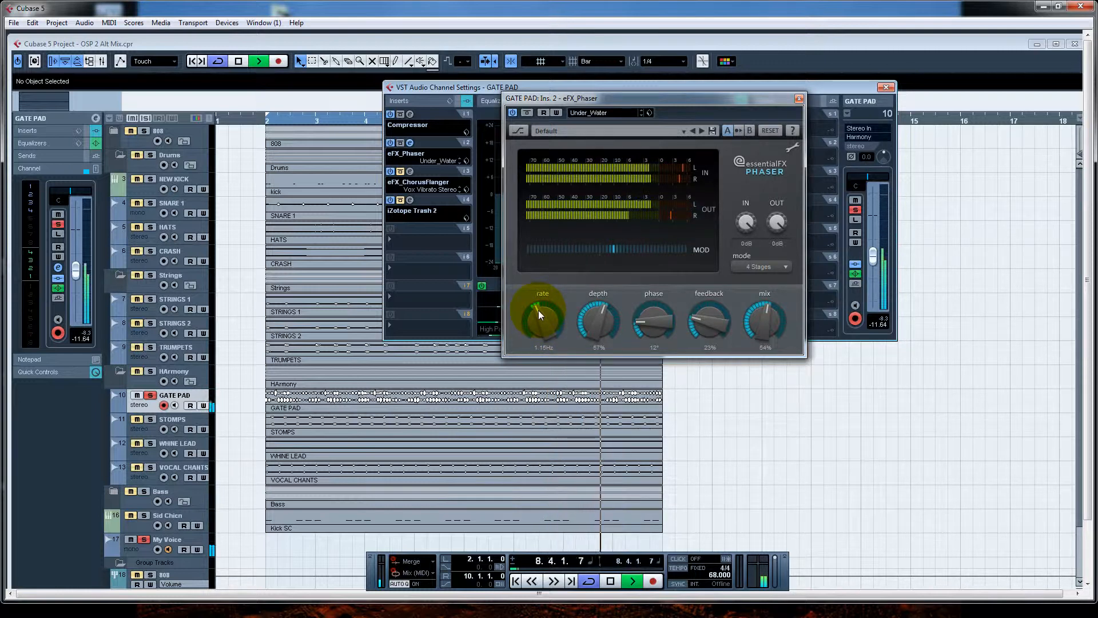
click(606, 318)
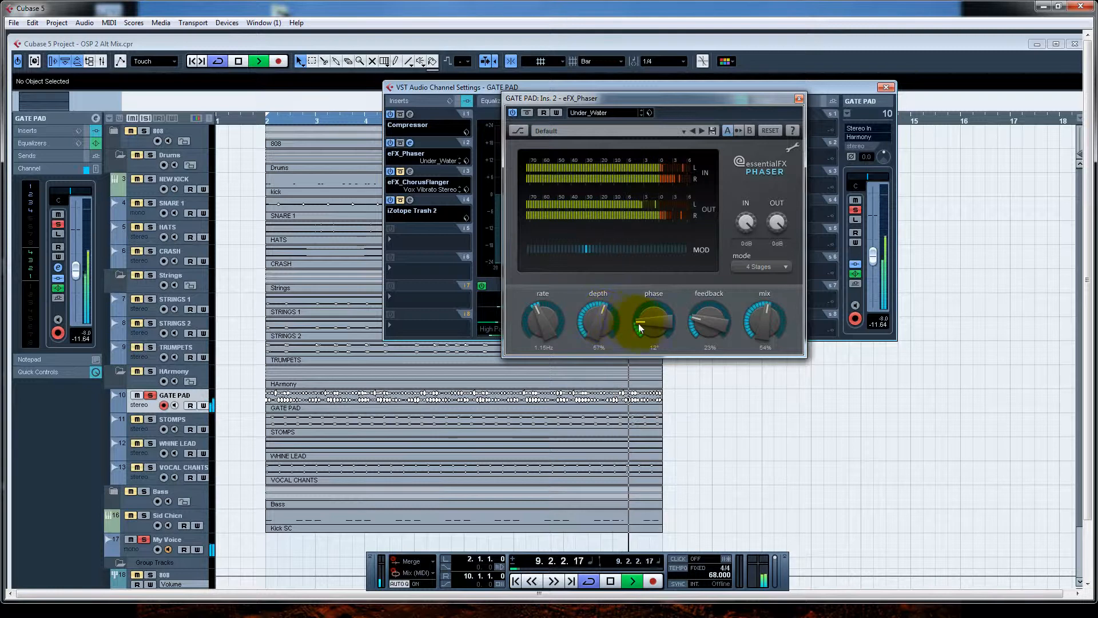
click(661, 307)
click(715, 330)
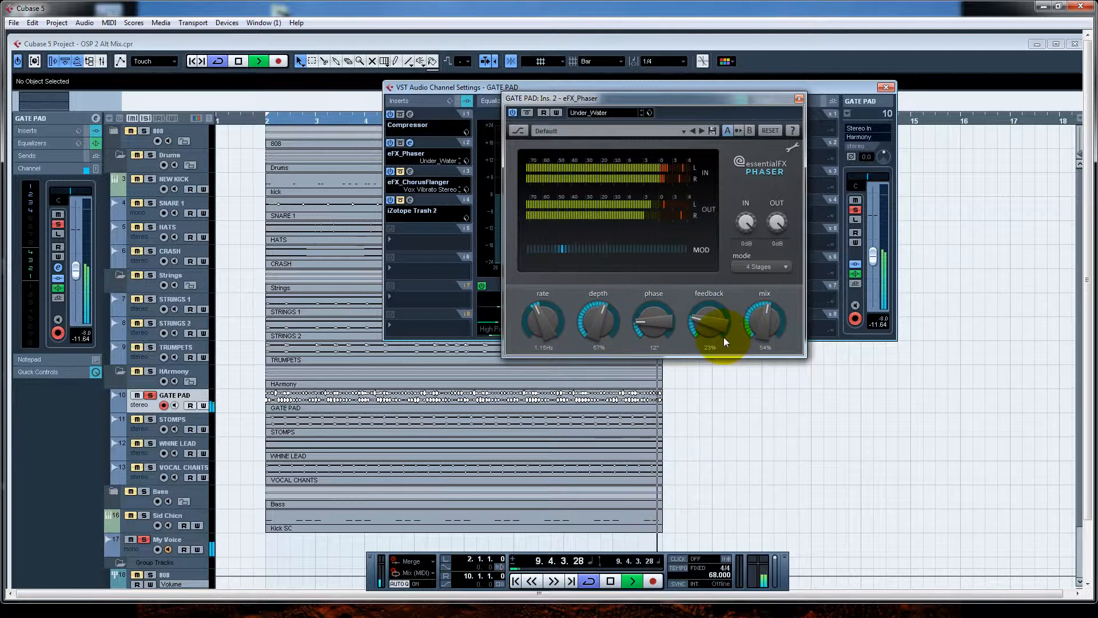
click(760, 332)
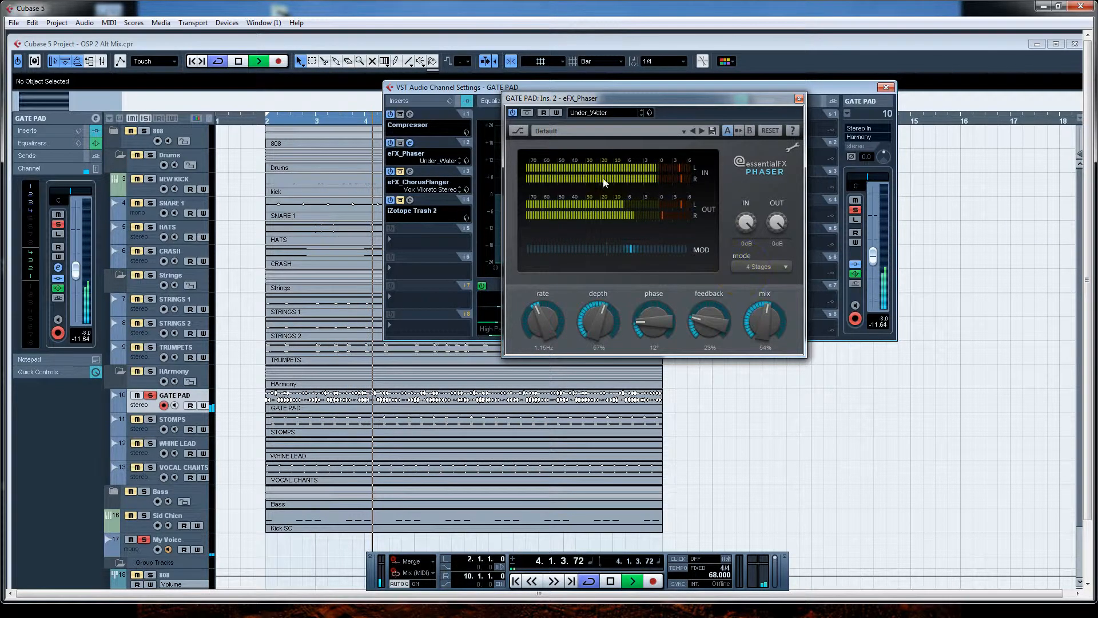
Compare GATE PAD with the phaser bypassed and active, leave it active, and move its window clear of the channel settings
click(403, 144)
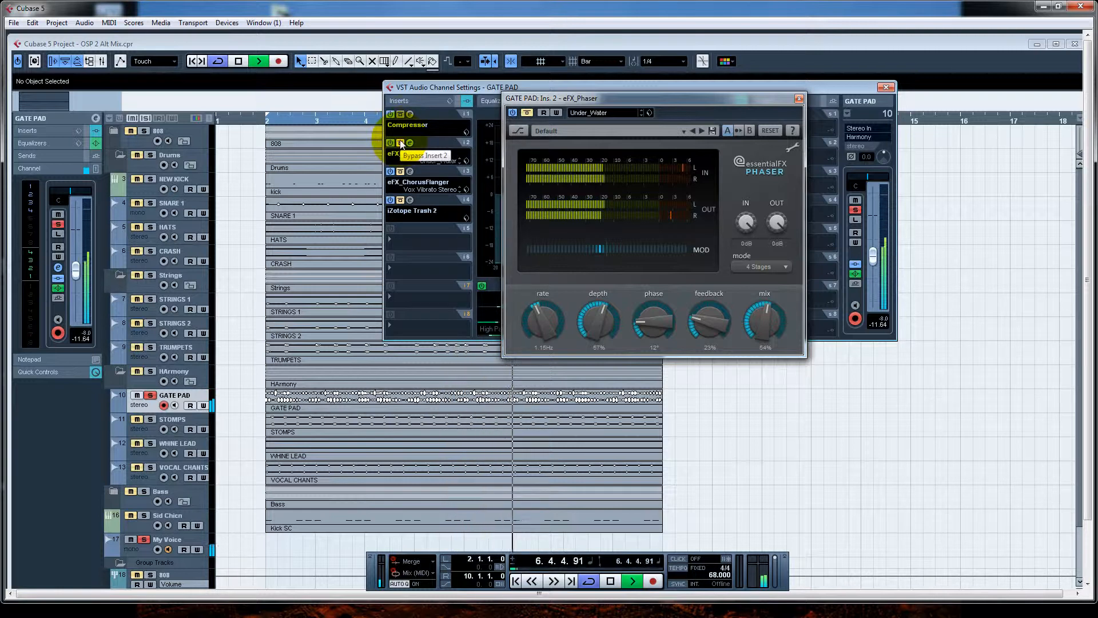
click(400, 144)
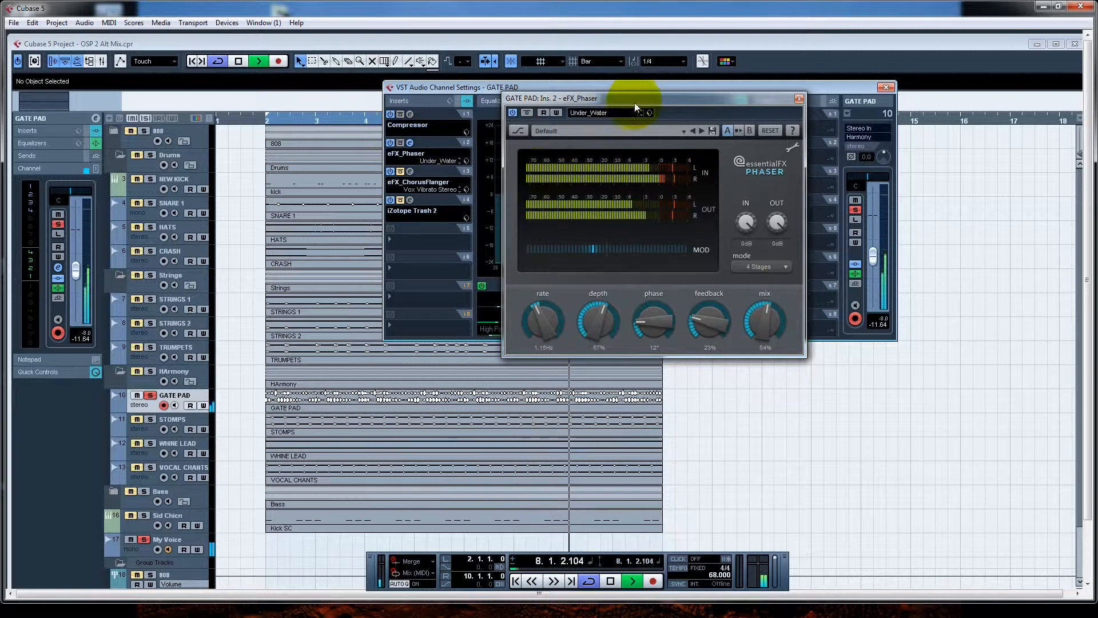
drag(633, 98, 614, 102)
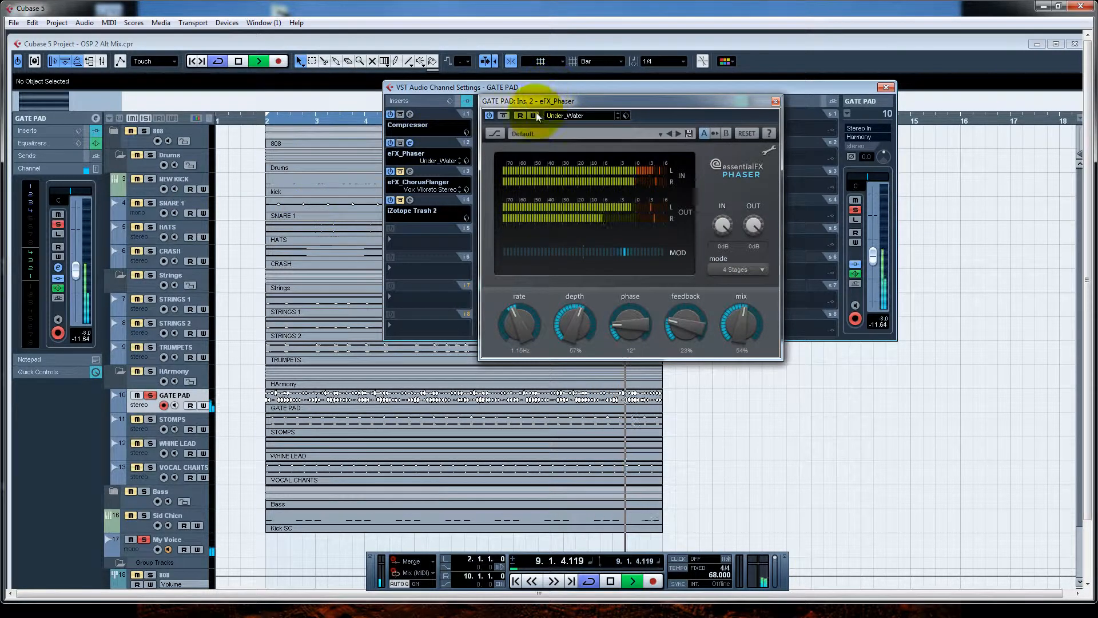
drag(743, 102, 284, 19)
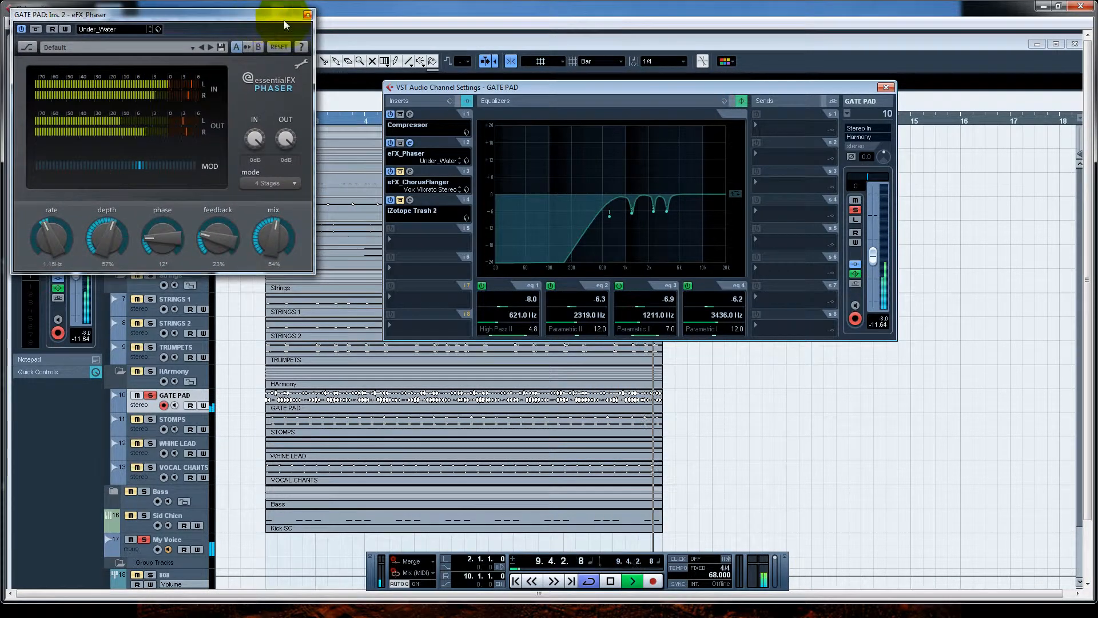
Open eFX_ChorusFlanger in GATE PAD's third insert slot, place its window below the phaser and take it out of bypass
click(409, 171)
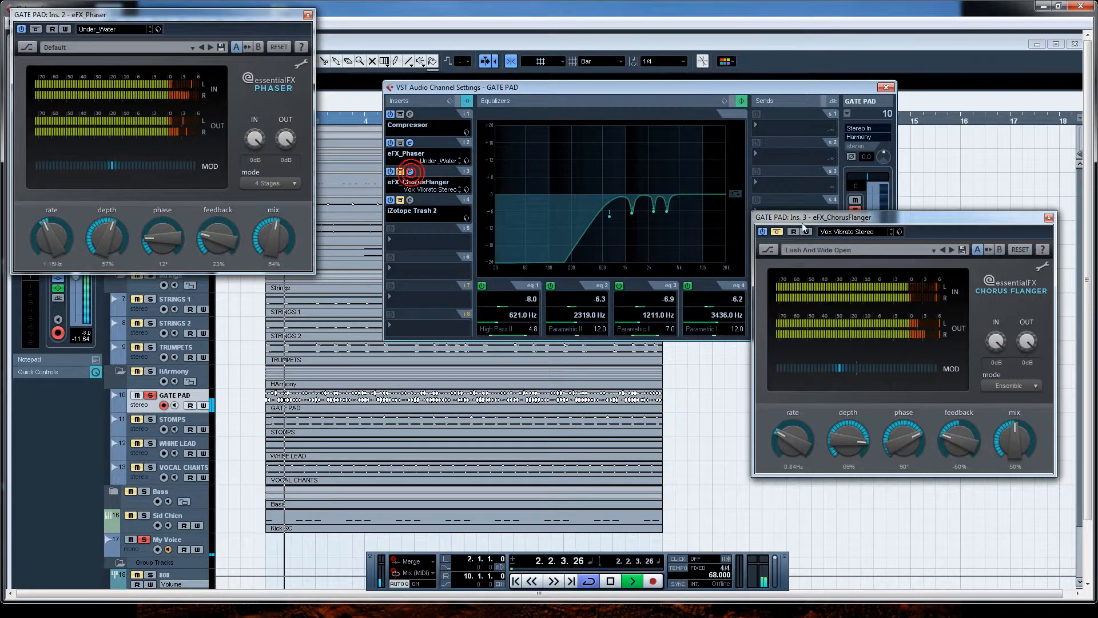
drag(807, 220, 160, 280)
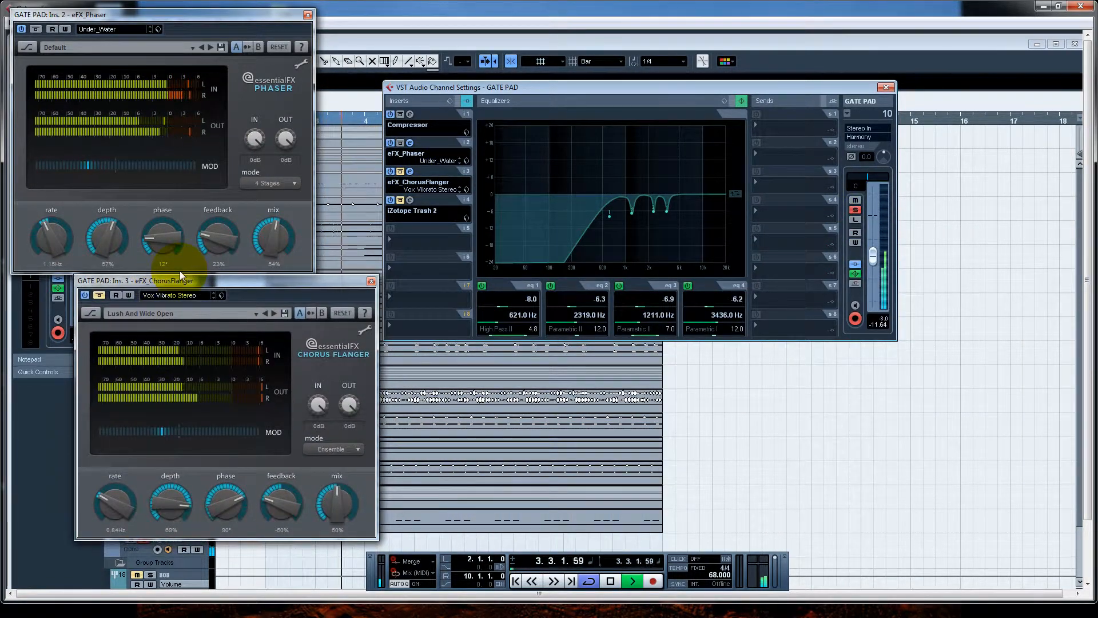
click(99, 295)
click(98, 295)
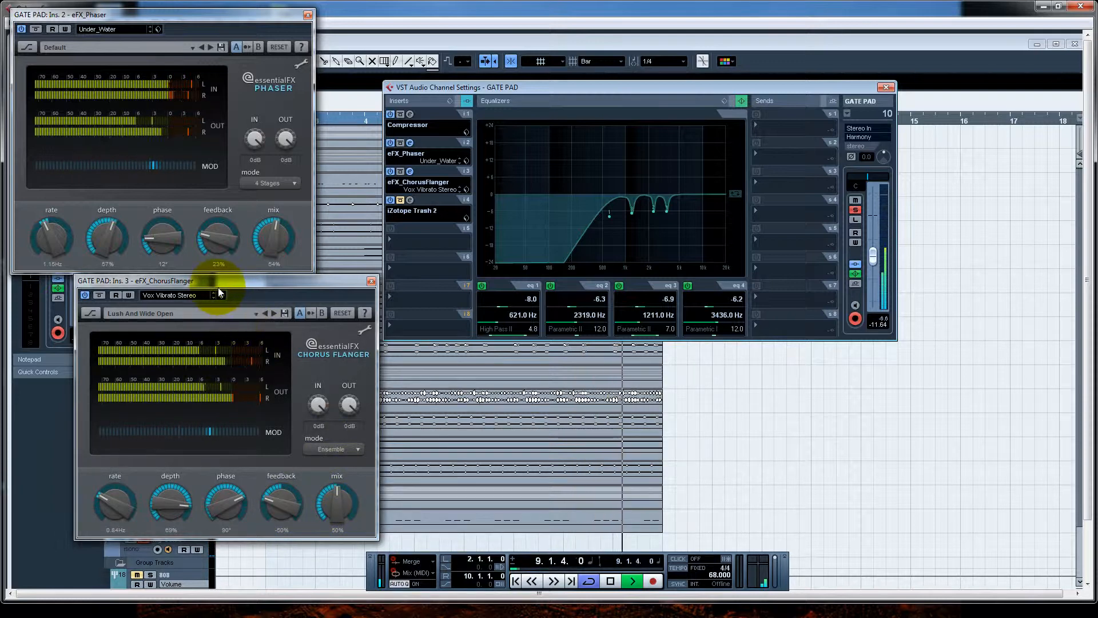
drag(242, 281, 177, 280)
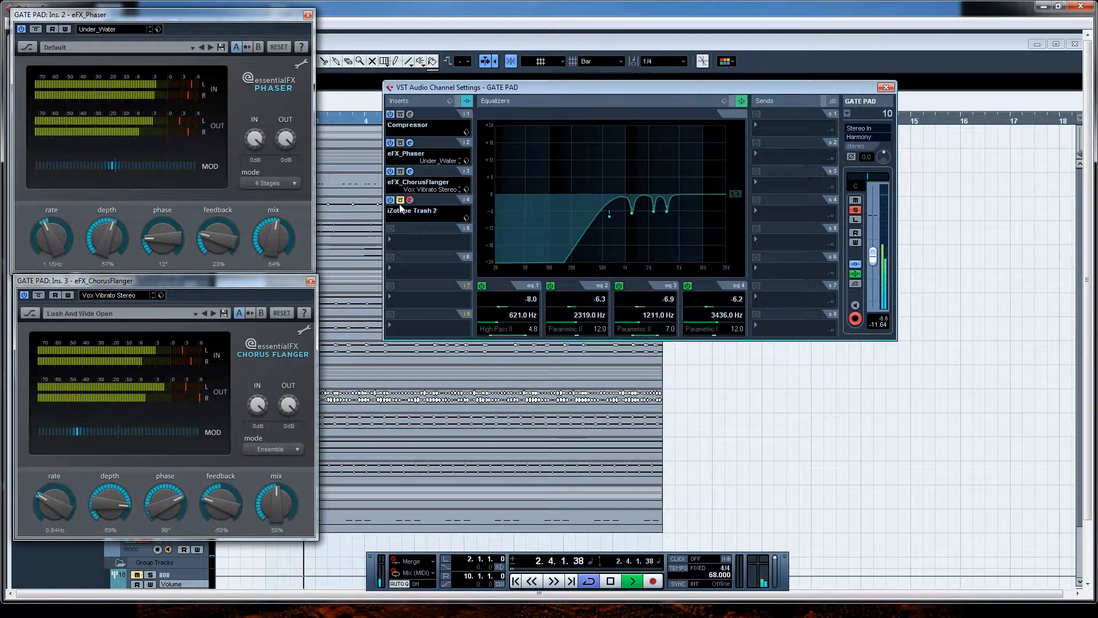
Open iZotope Trash 2 in GATE PAD's fourth insert slot, dismiss its Preset Manager and take it out of bypass
click(400, 202)
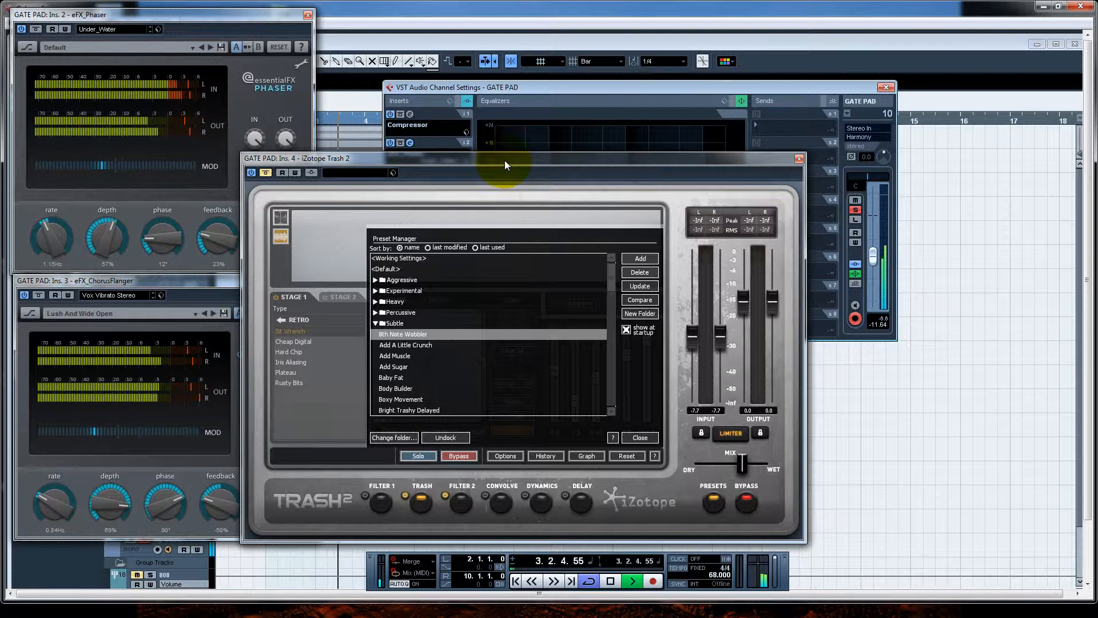
drag(503, 164, 553, 178)
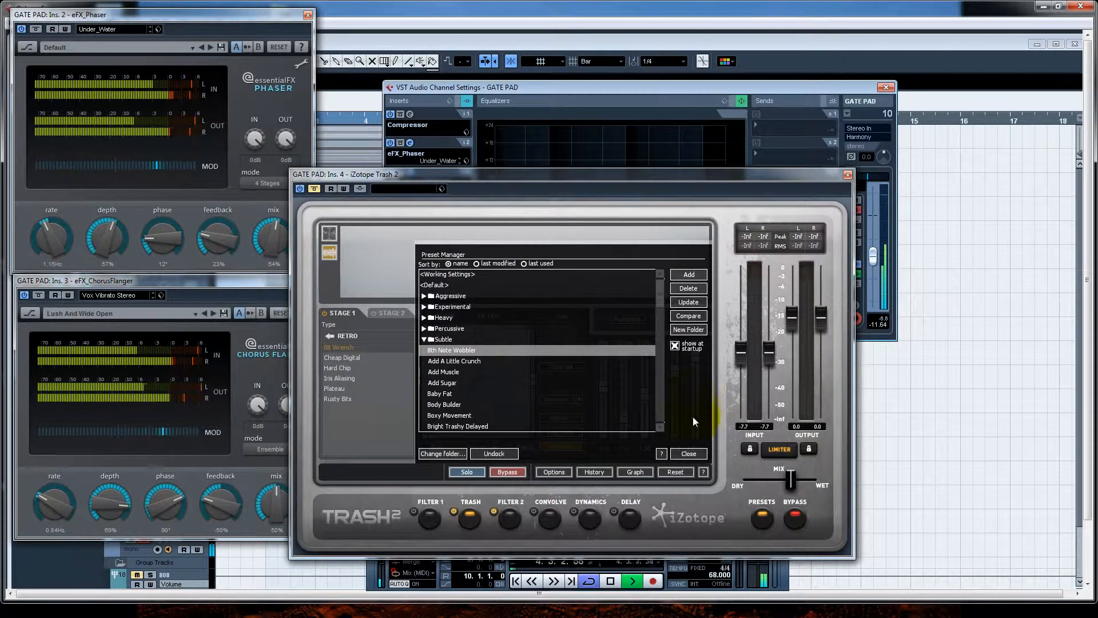
click(687, 454)
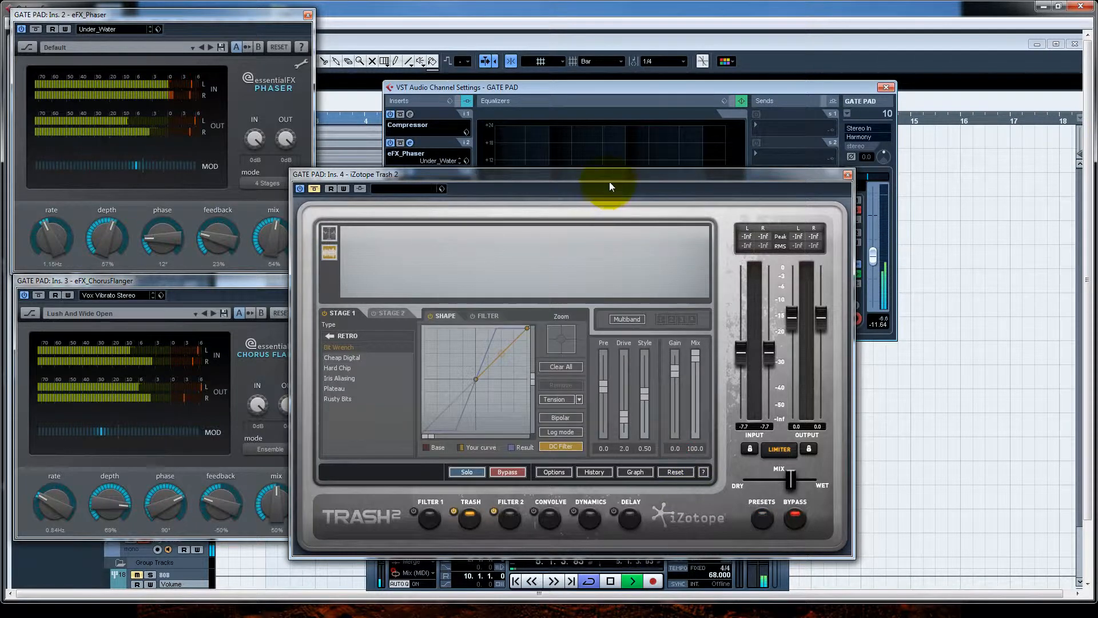
drag(613, 176, 693, 182)
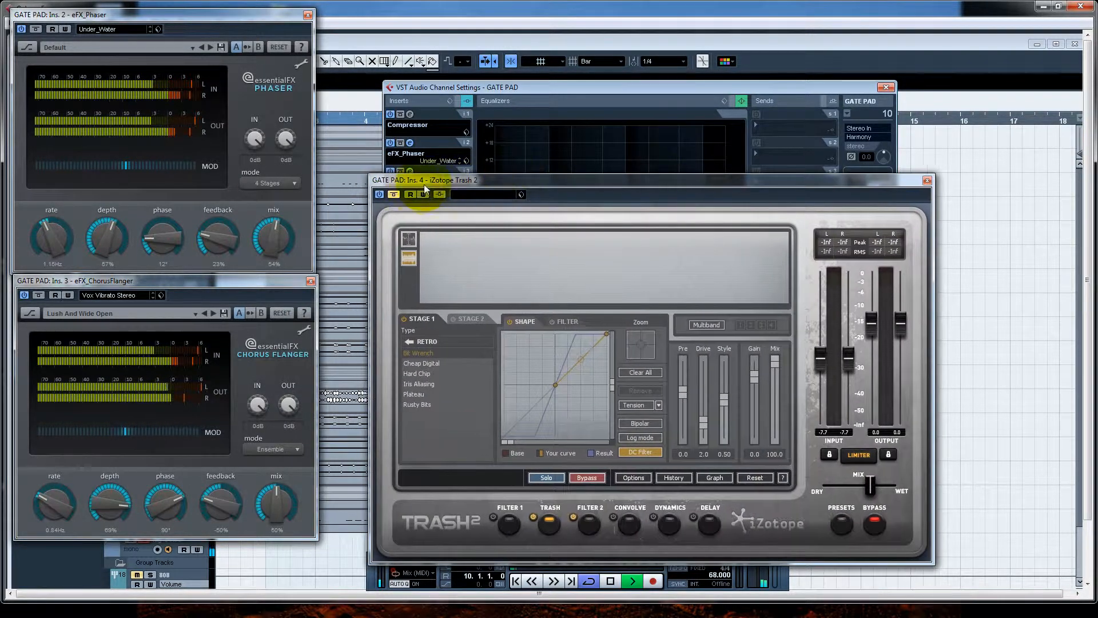
click(399, 194)
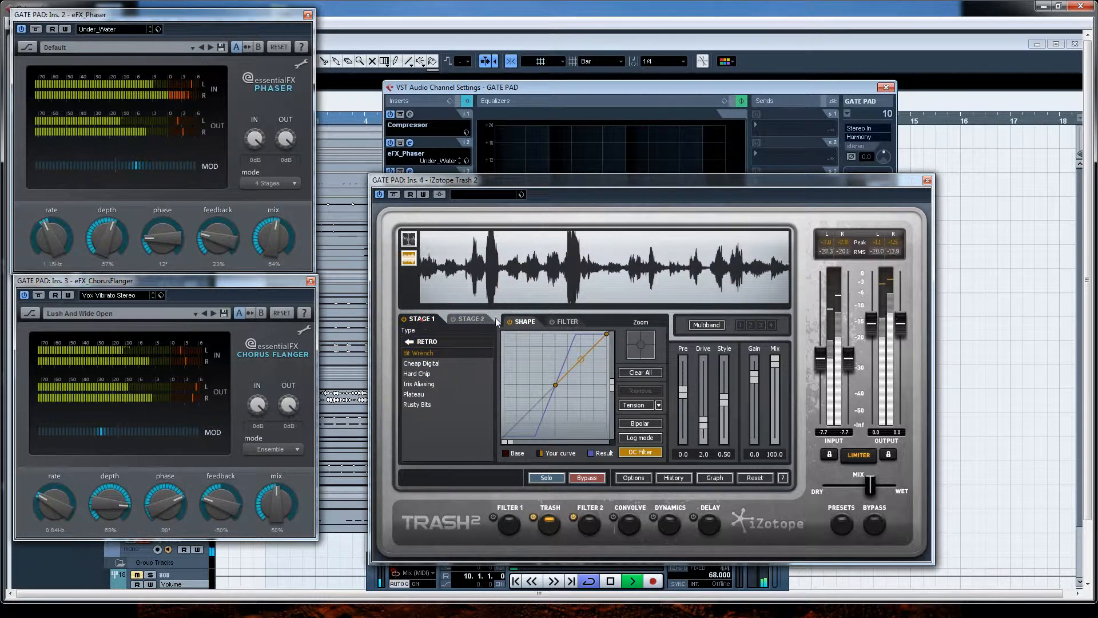
Examine the Shape and Filter views of Trash 2's distortion stage, and close its window
click(525, 322)
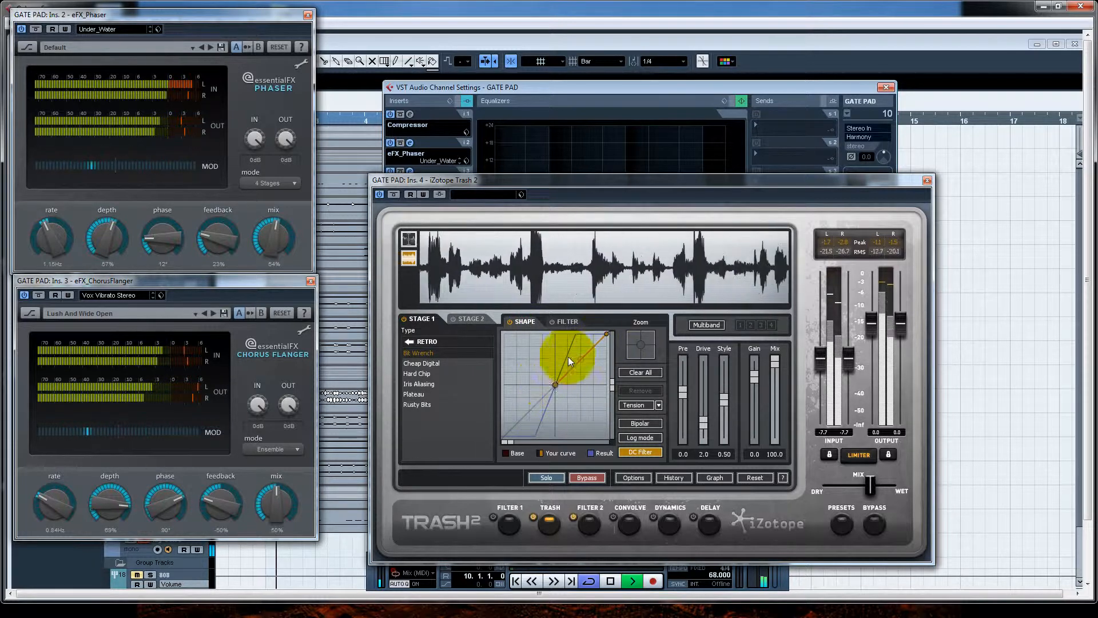
click(563, 321)
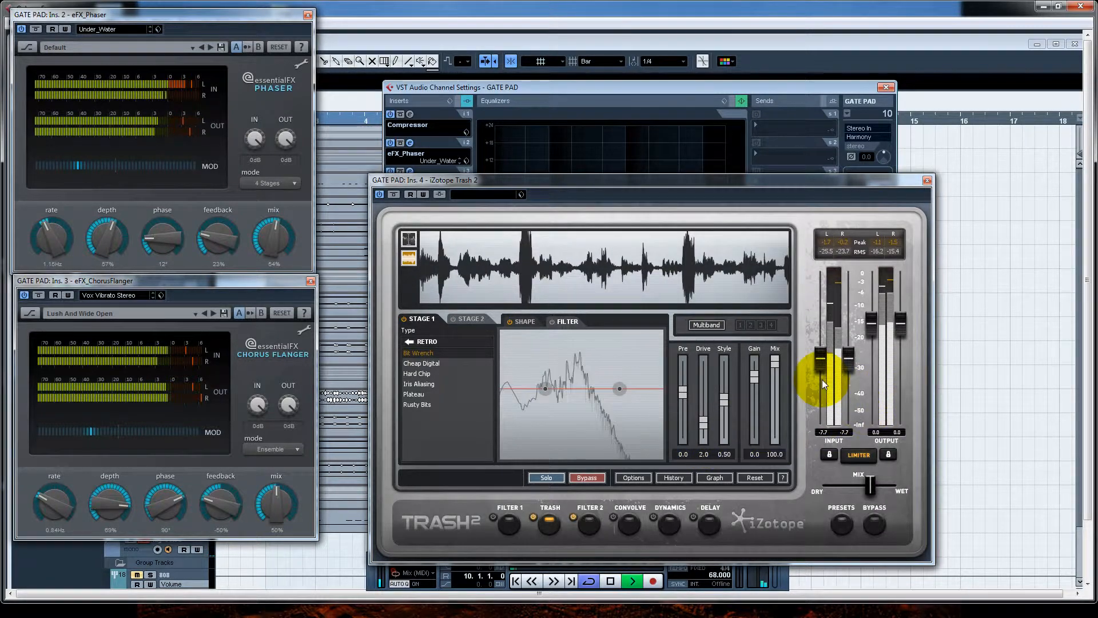
click(927, 181)
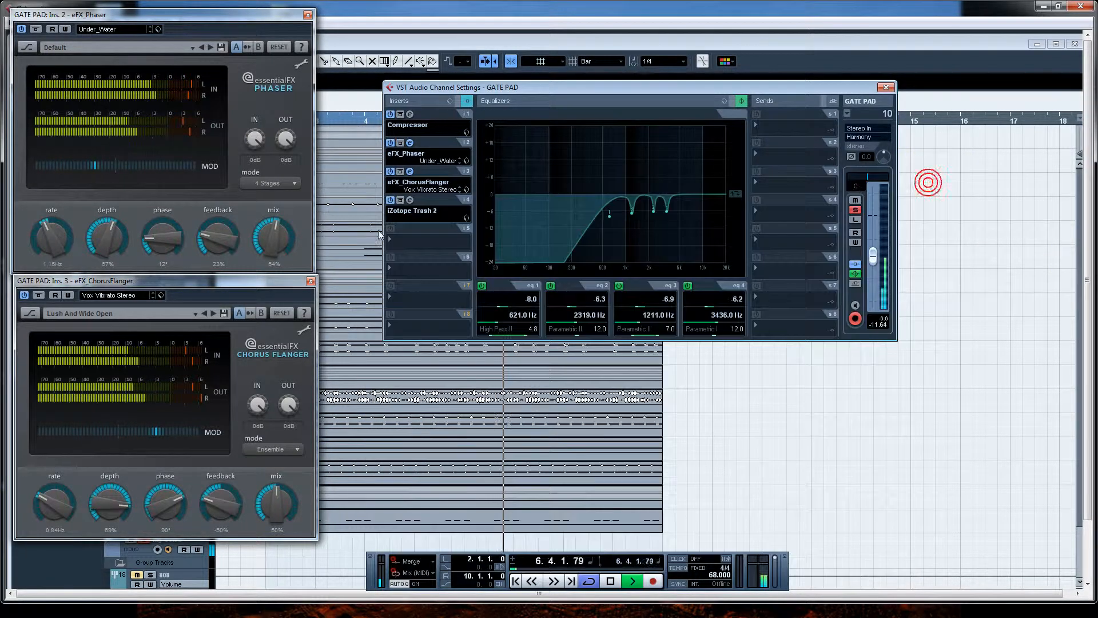
Close the phaser and chorus flanger windows, and solo the Strings folder again alongside GATE PAD
click(307, 14)
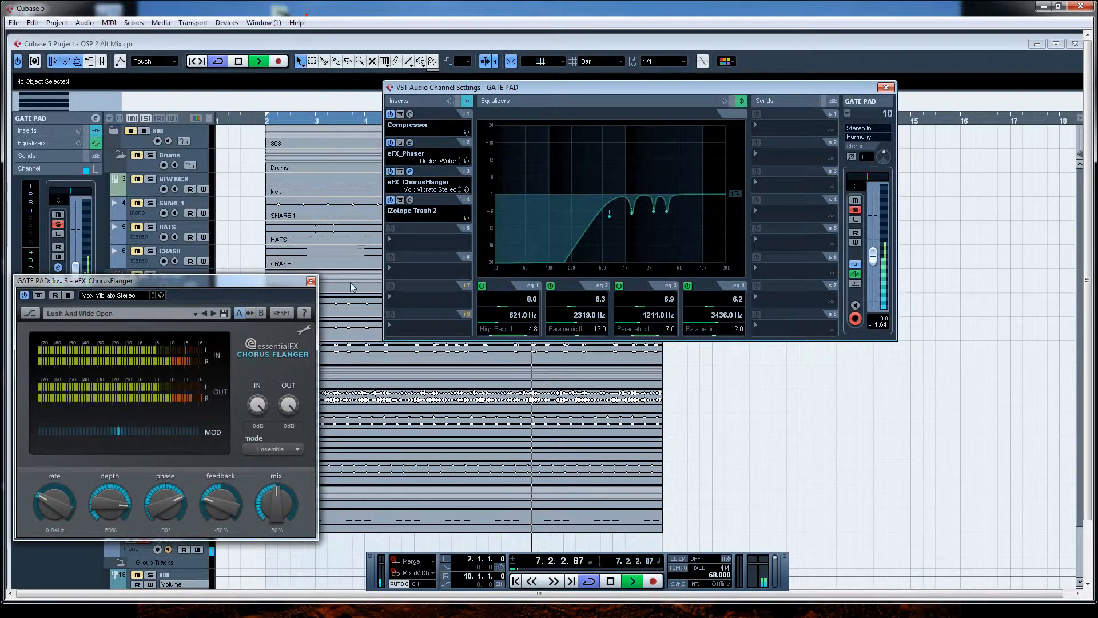
click(311, 281)
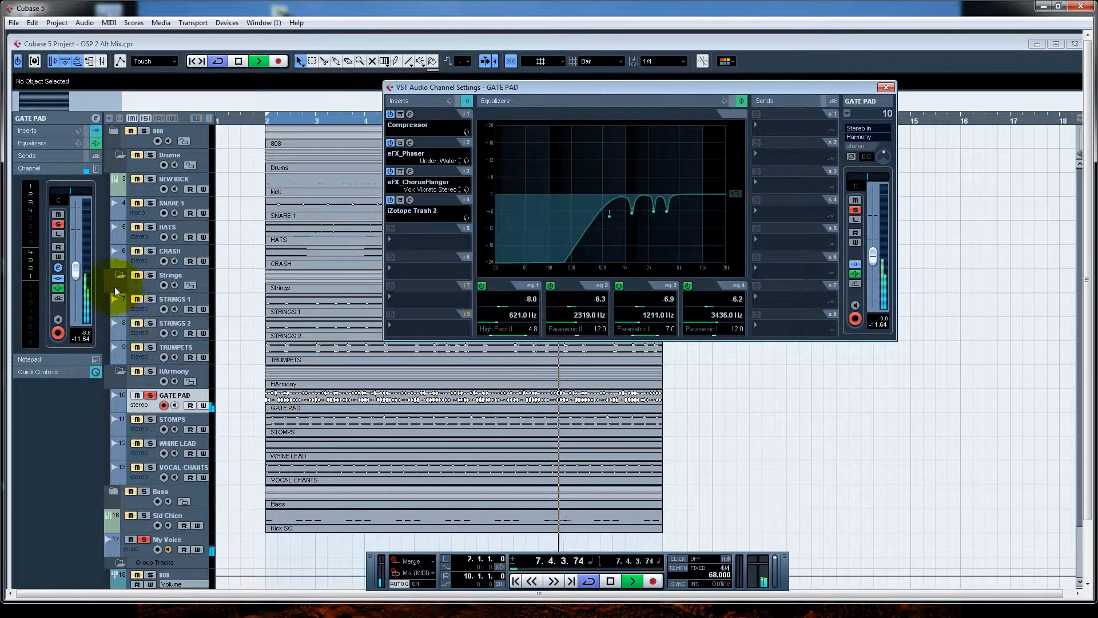
click(151, 275)
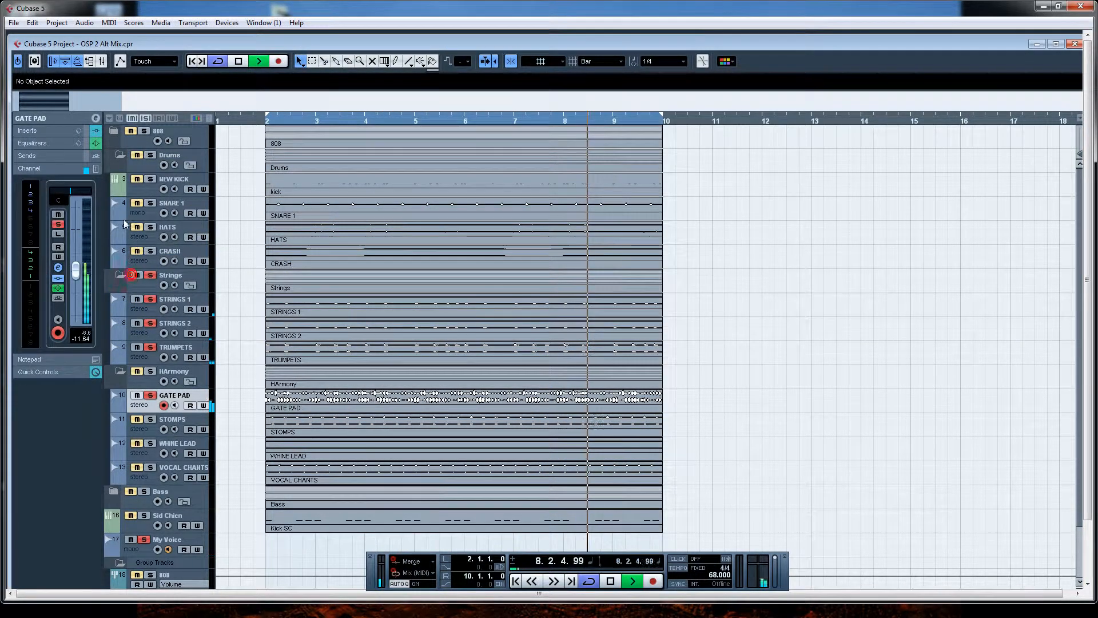
Audition GATE PAD and the strings together with the Drums and 808 folders, and return to GATE PAD soloed alone
click(137, 155)
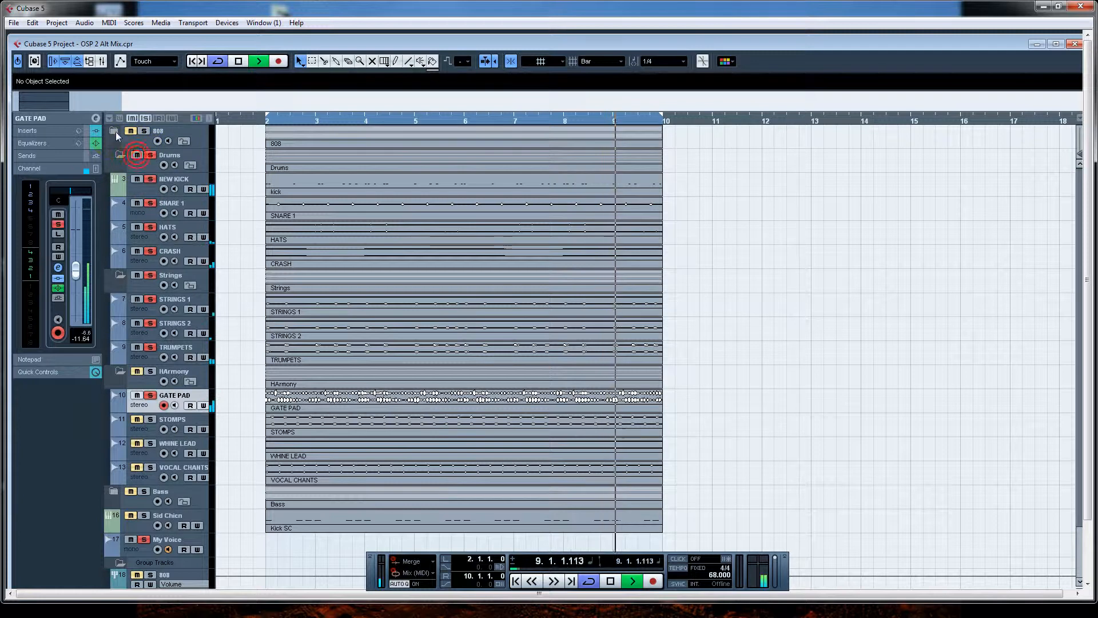
click(131, 132)
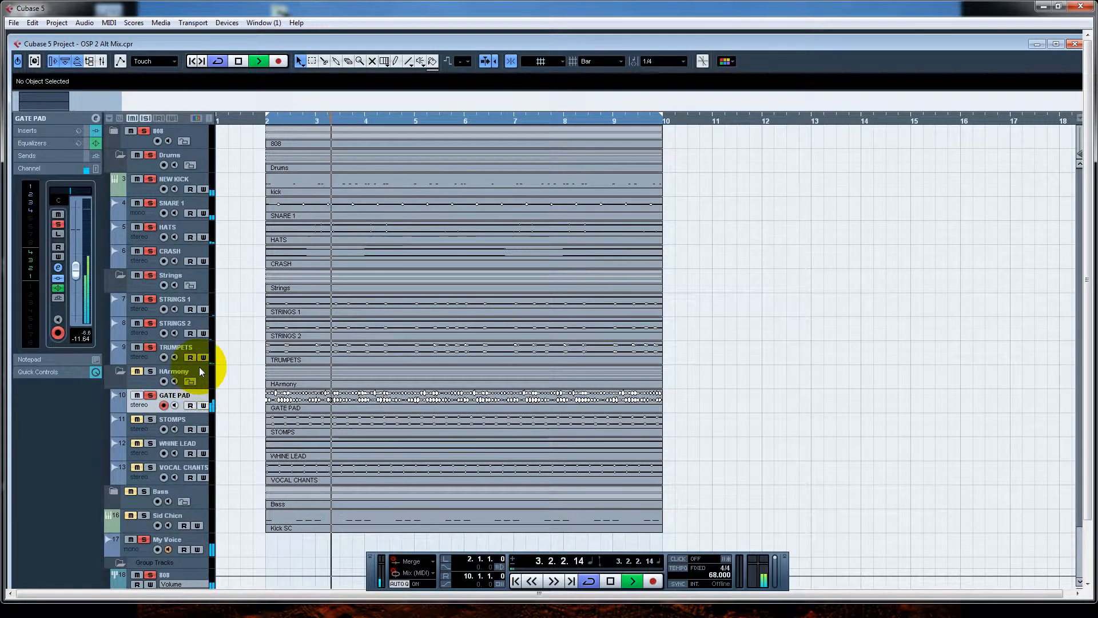
click(131, 131)
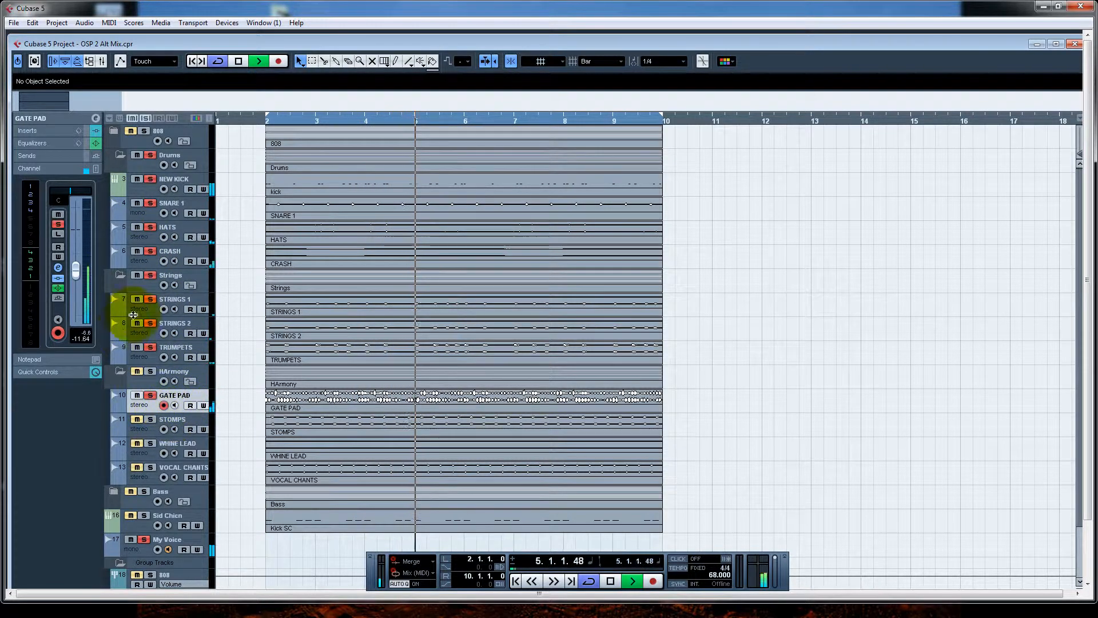
click(136, 155)
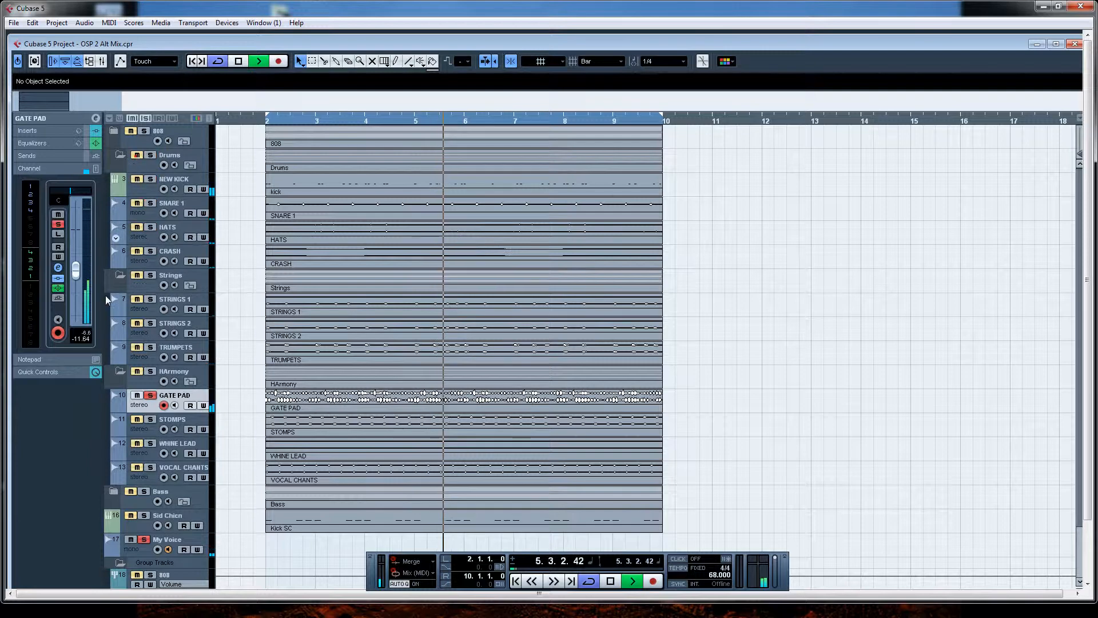
Open the STOMPS channel settings and bypass its FabFilter Volcano 2 and S1 Imager Stereo inserts
click(168, 420)
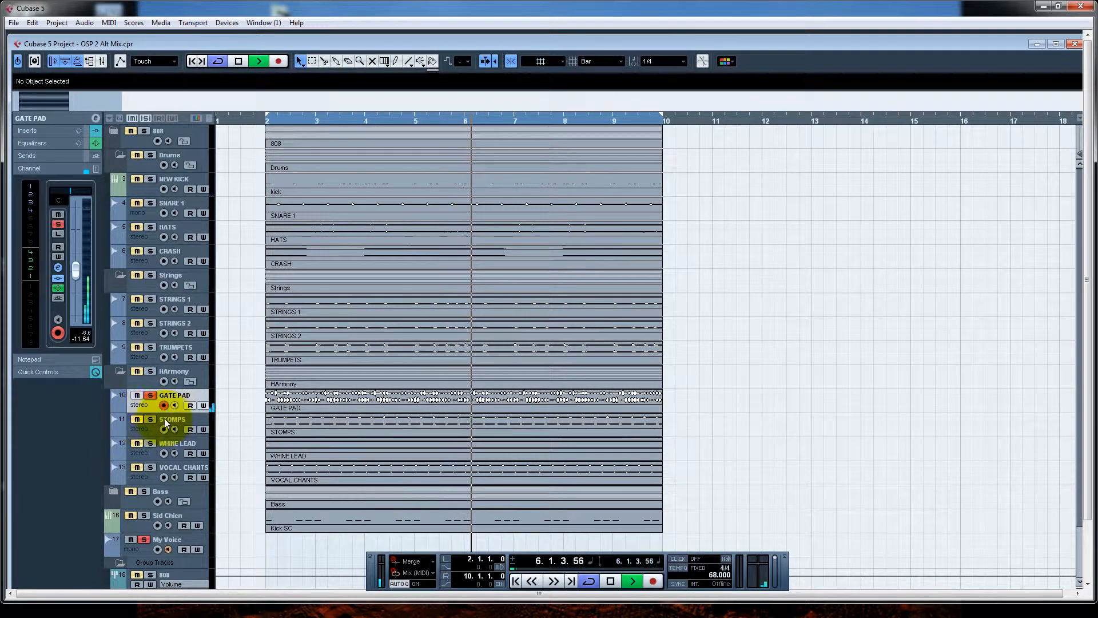
click(95, 118)
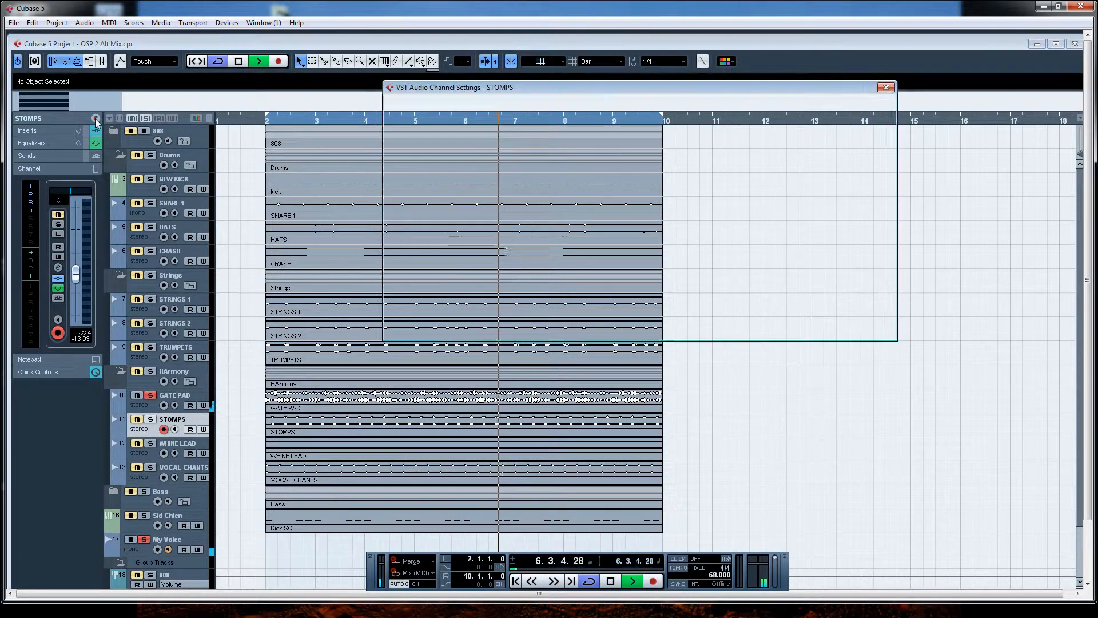
click(405, 198)
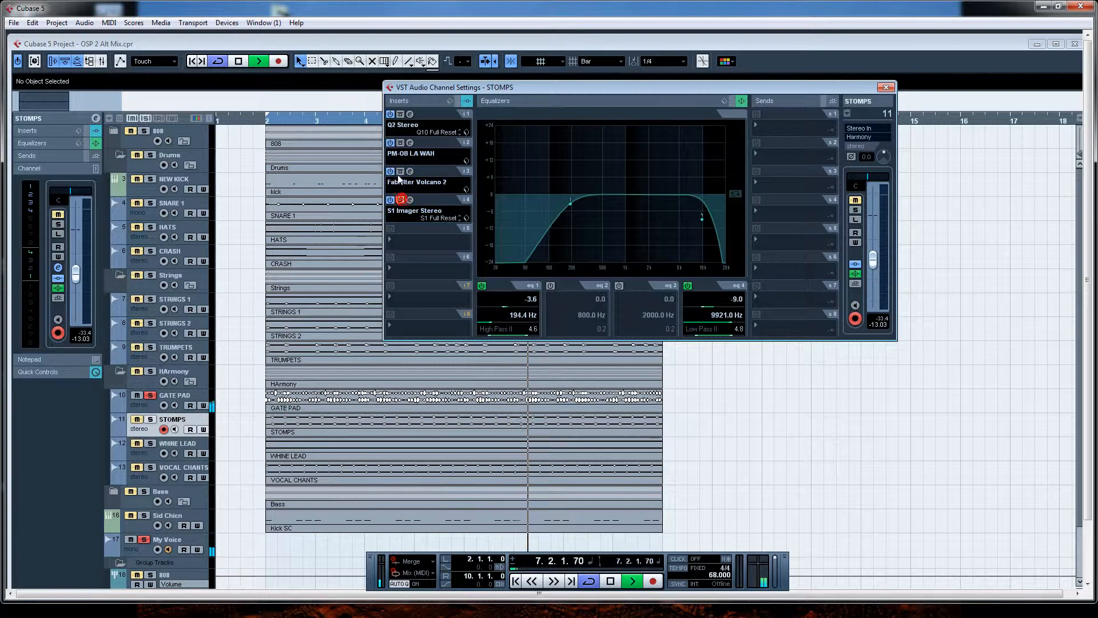
Solo STOMPS in place of GATE PAD and raise the STOMPS channel fader to -8.59
click(150, 419)
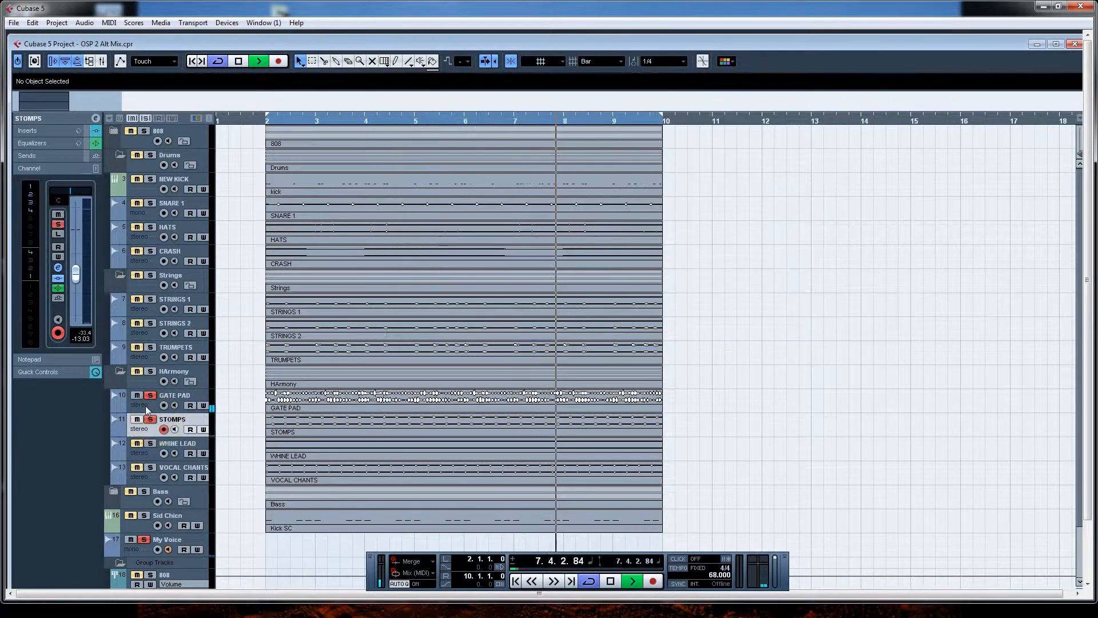
click(147, 396)
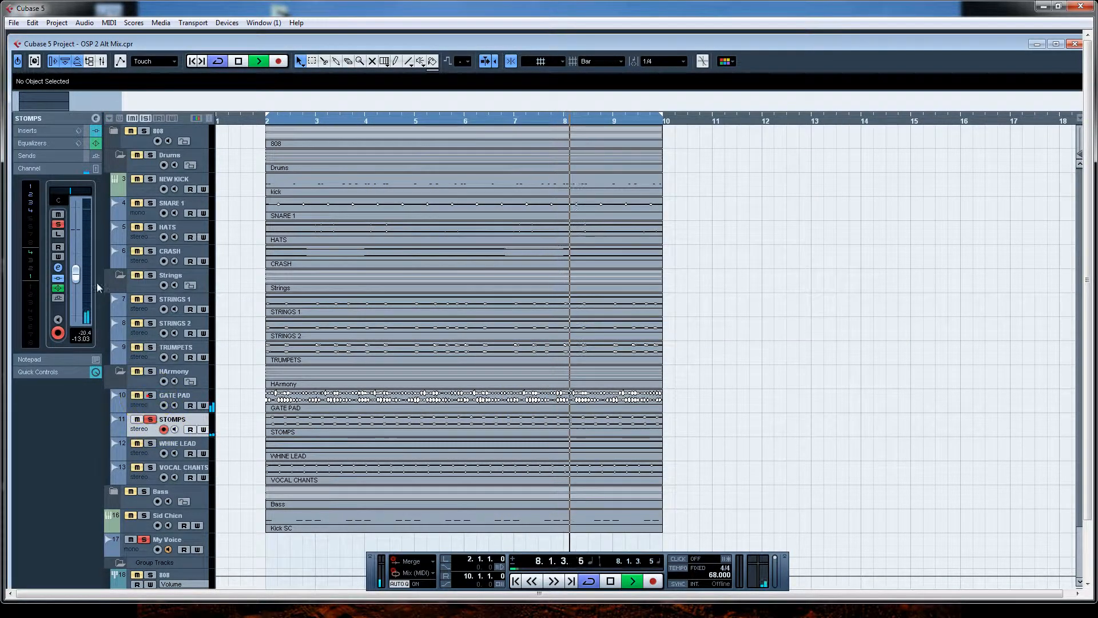
click(95, 118)
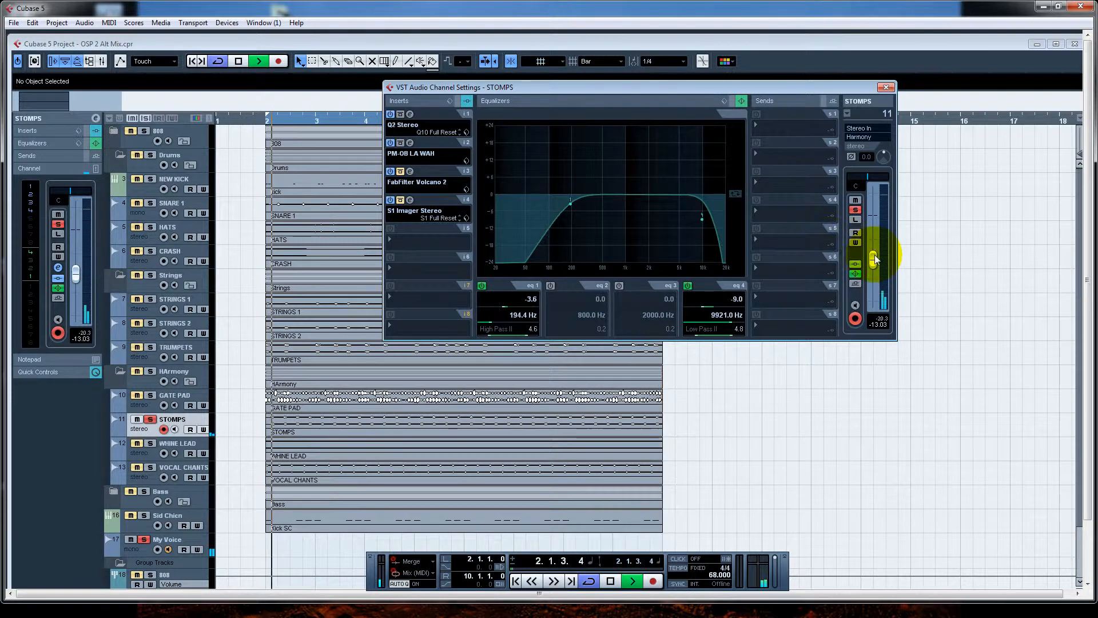
drag(873, 257, 874, 247)
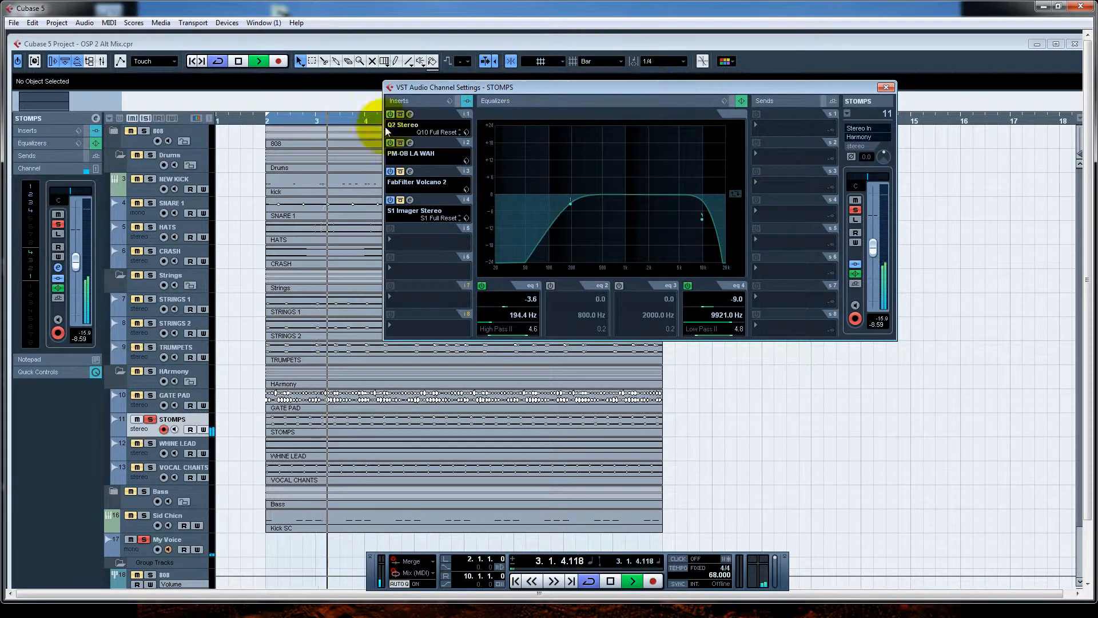
Open FabFilter Volcano 2 from STOMPS's third insert slot, move its window clear of the equalizer curve and take it out of bypass
click(410, 172)
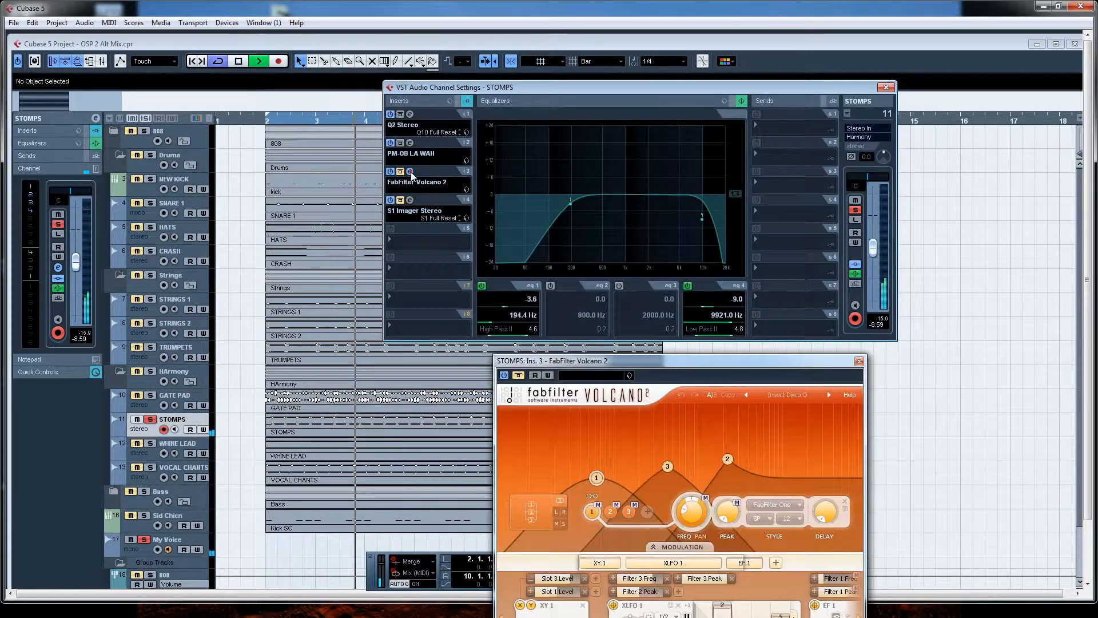
drag(754, 361, 413, 101)
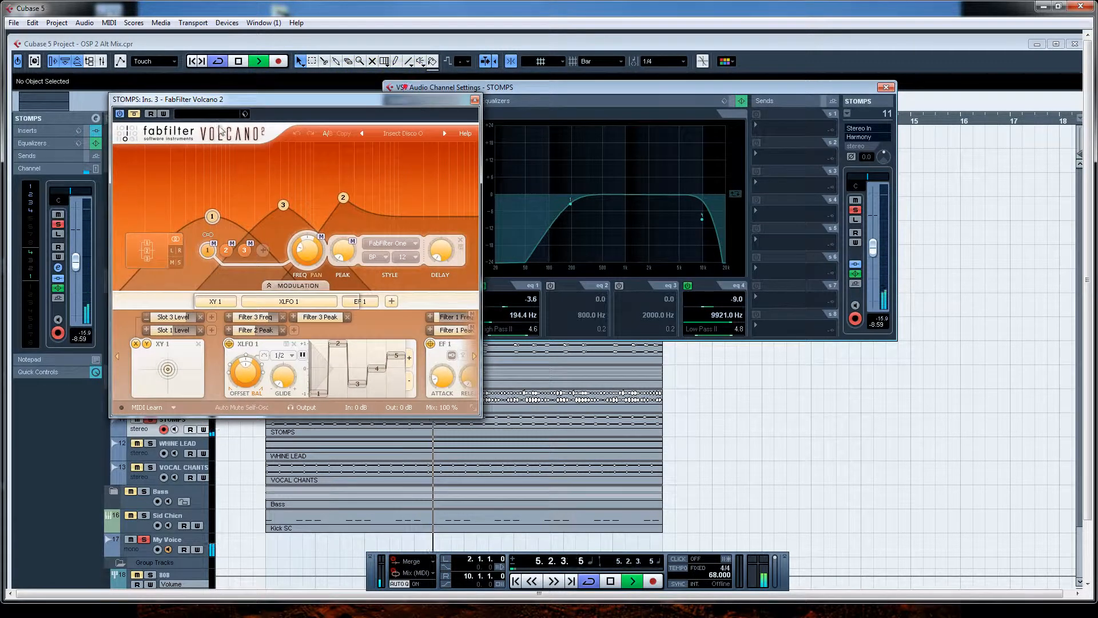
click(136, 113)
click(136, 113)
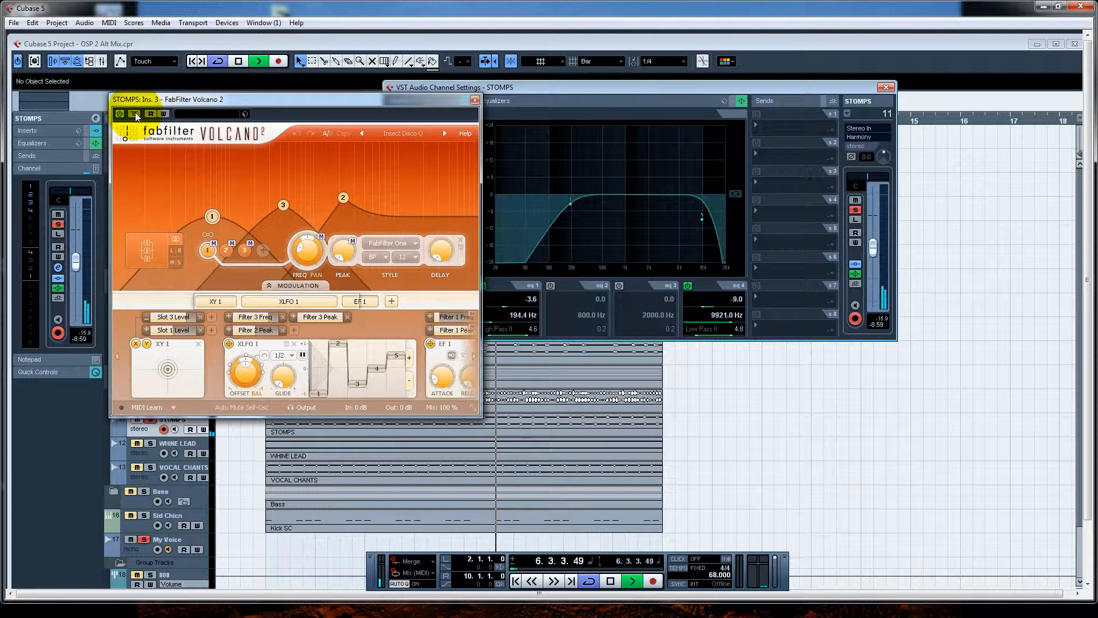
drag(249, 101, 263, 115)
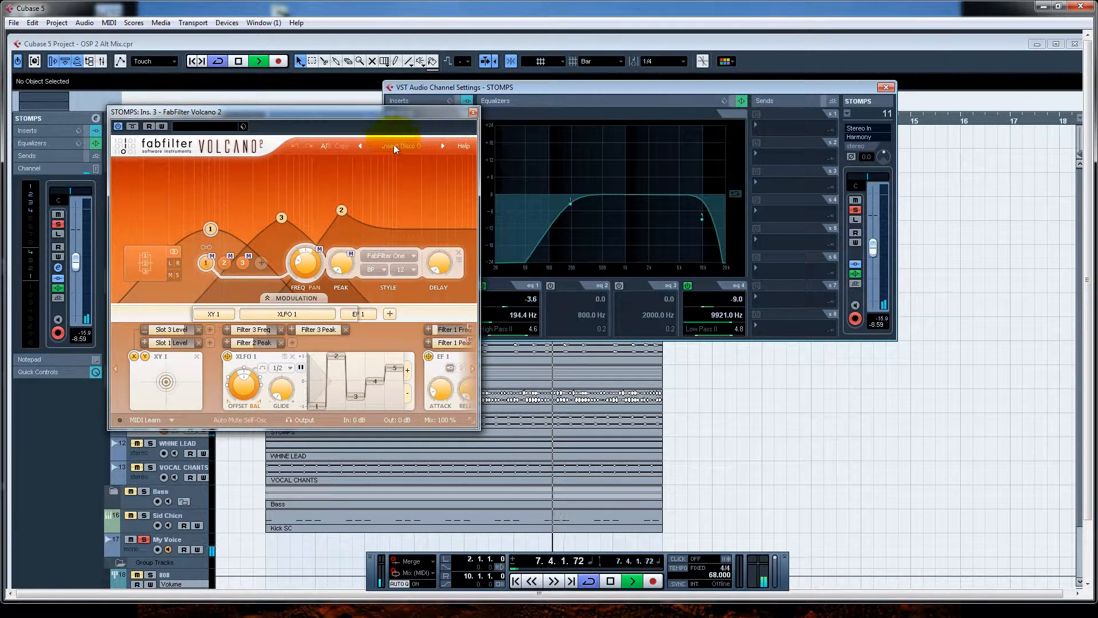
mouse_move(406, 148)
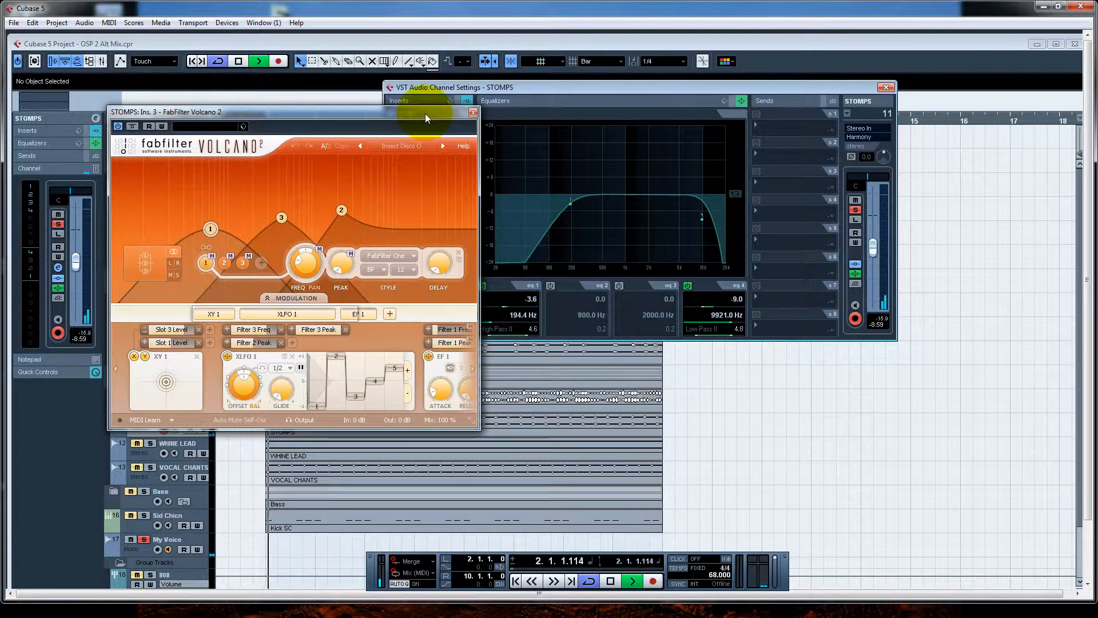
drag(426, 112, 431, 113)
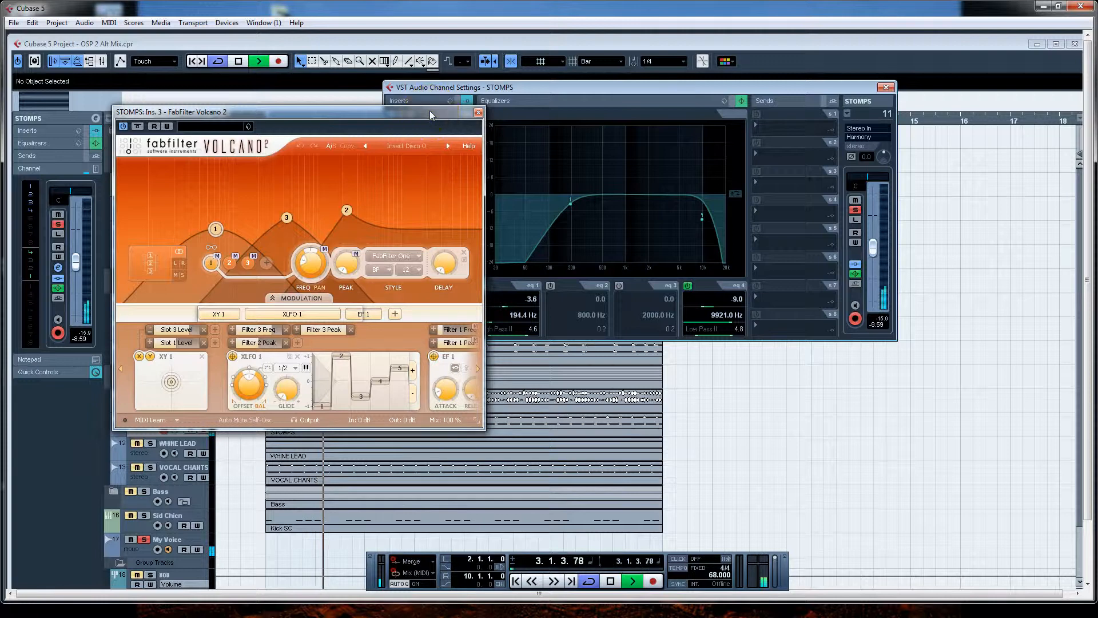
drag(431, 112, 420, 101)
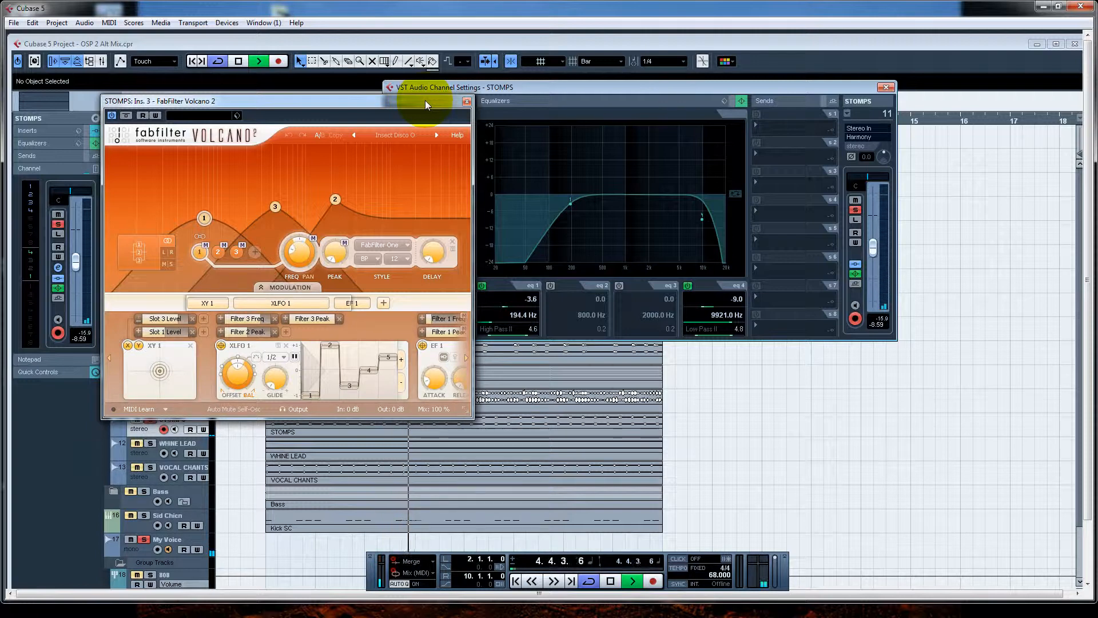
Compare the soloed STOMPS track with Volcano 2 bypassed and active, and move the plug-in window off the track list
click(126, 115)
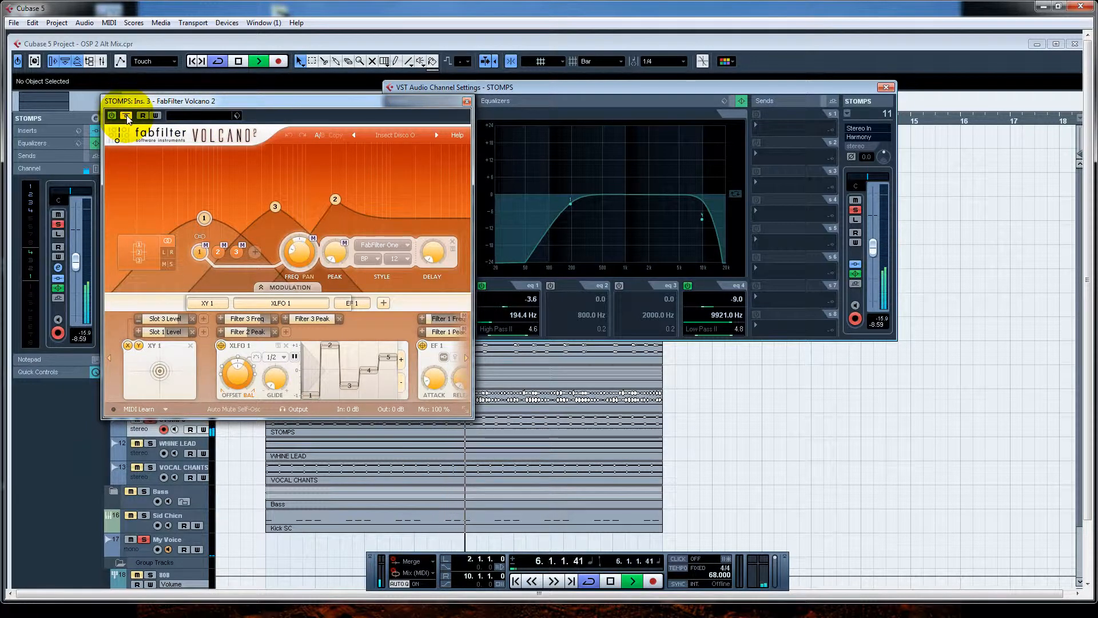
click(126, 115)
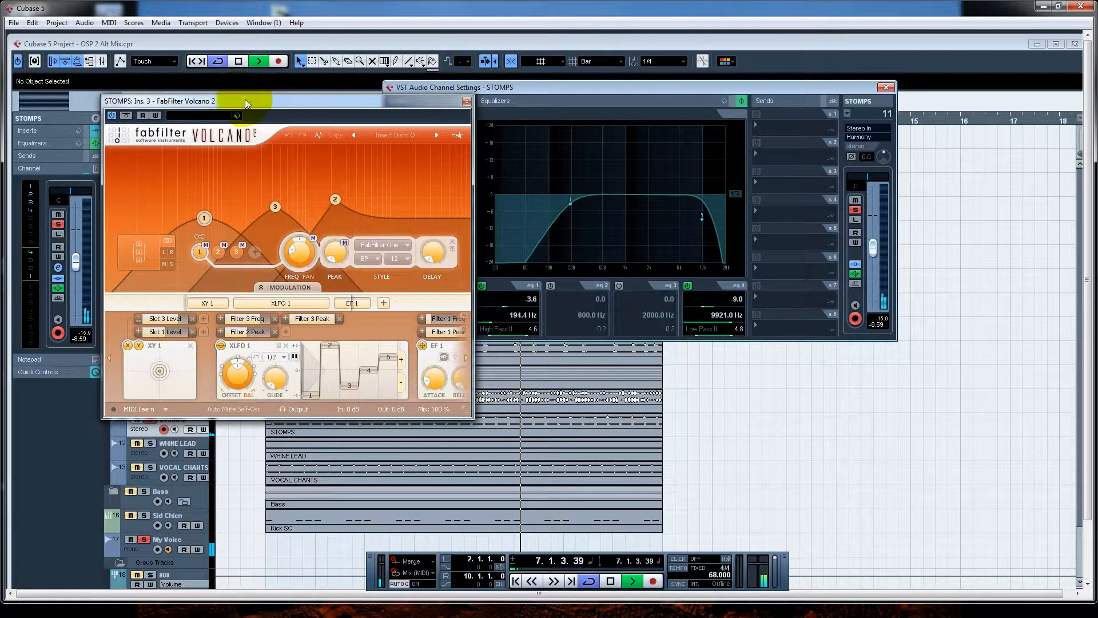
drag(245, 102, 428, 151)
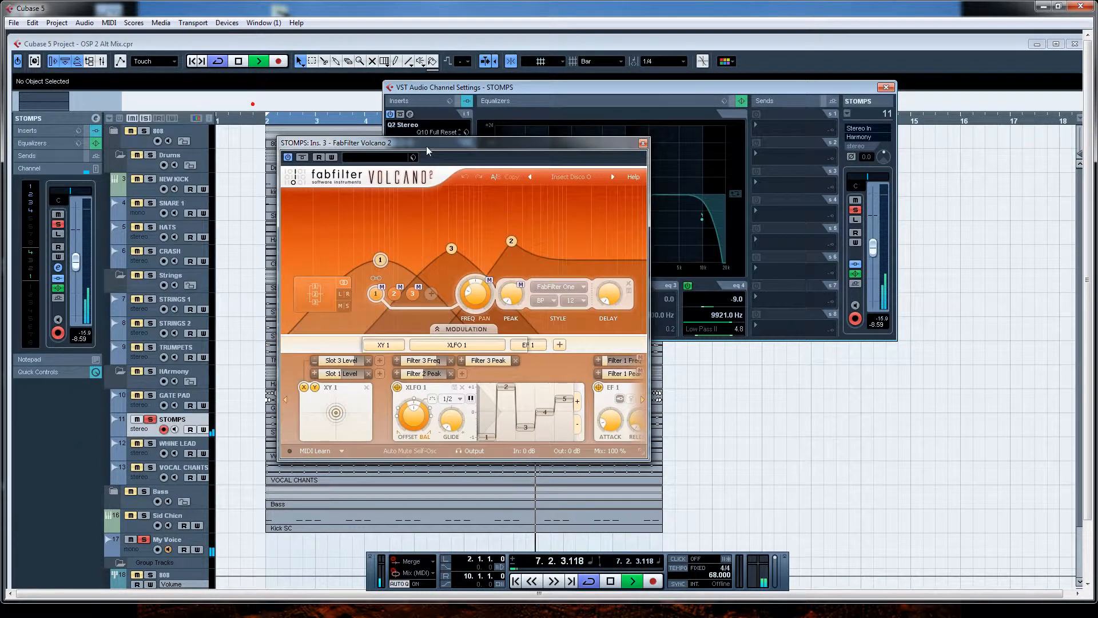
Solo GATE PAD alongside STOMPS and compare the two with Volcano 2 bypassed and active
click(151, 396)
click(150, 396)
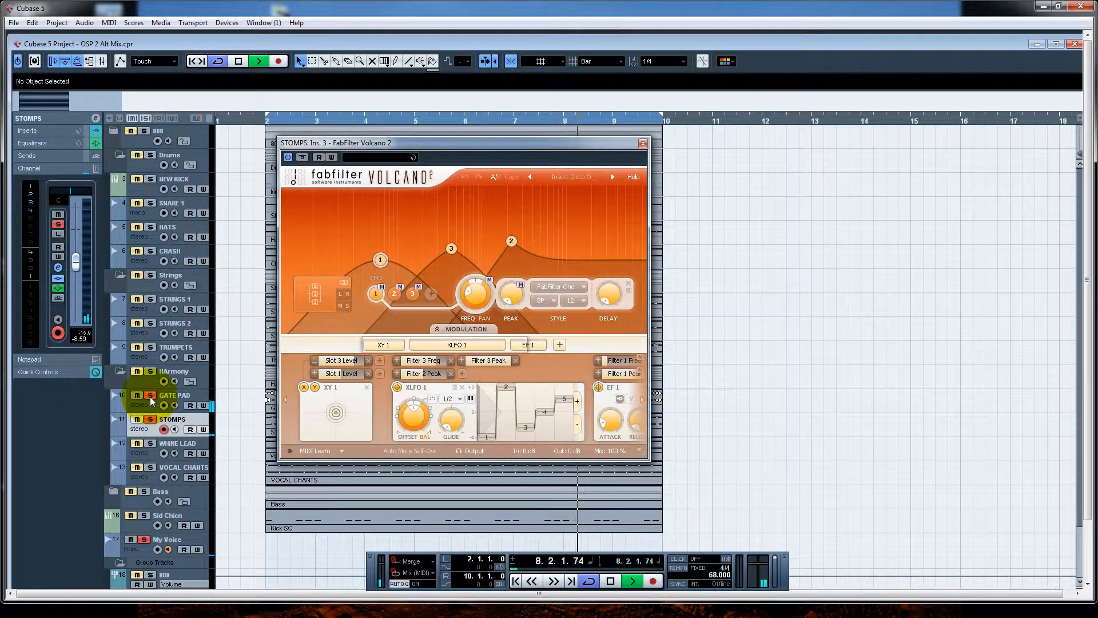
click(249, 250)
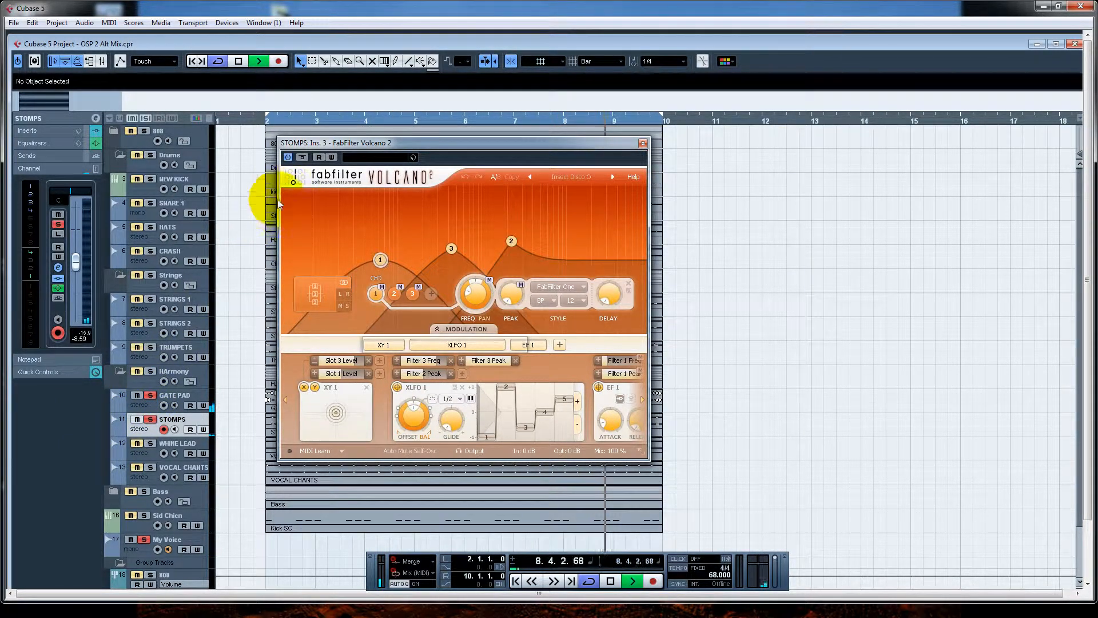
click(302, 151)
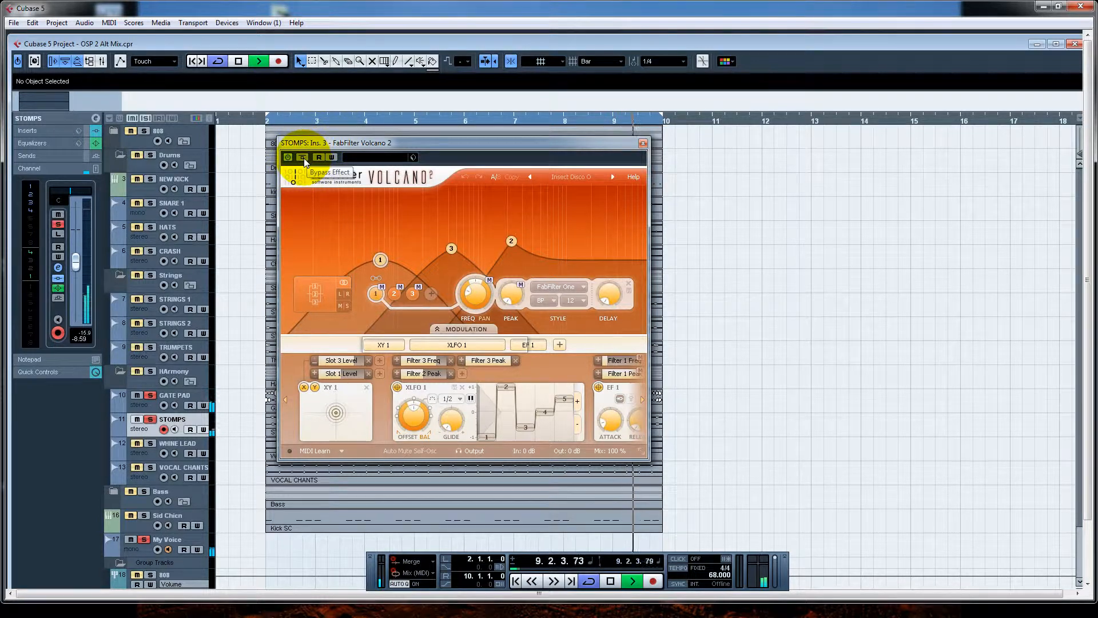
click(303, 157)
click(303, 158)
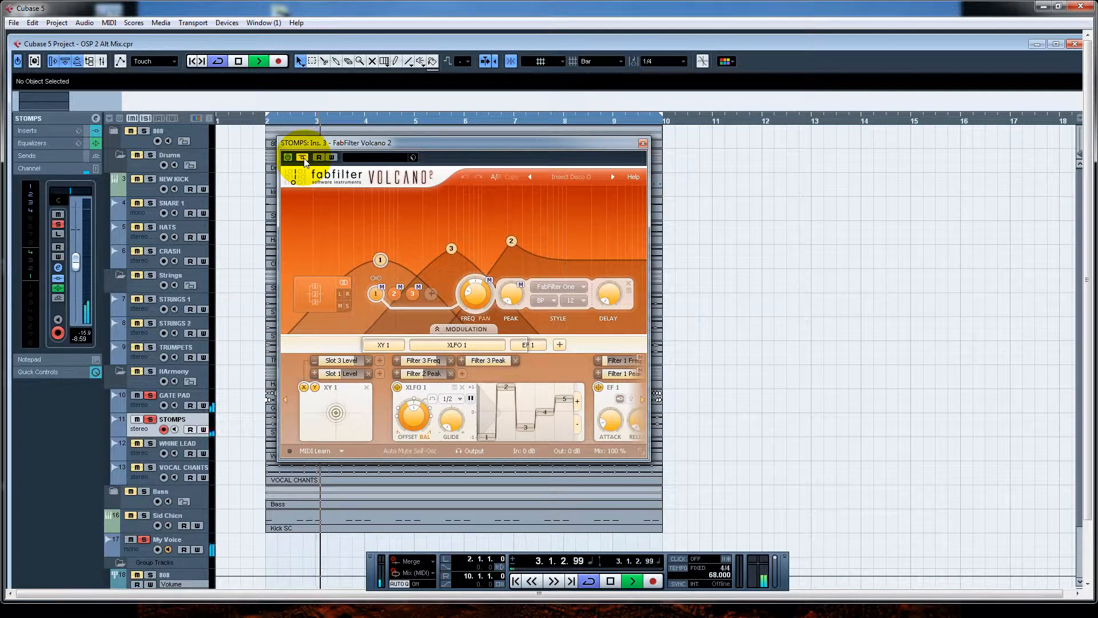
click(303, 158)
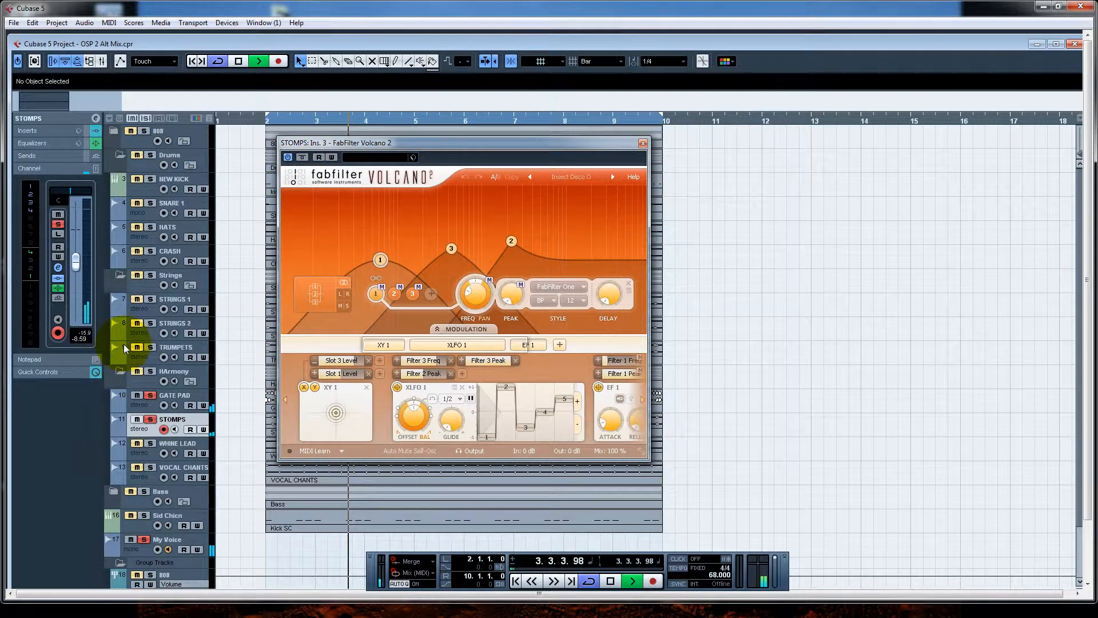
Audition STOMPS and GATE PAD with the Strings and Drums folders soloed, and clear every solo of these except STOMPS
click(137, 275)
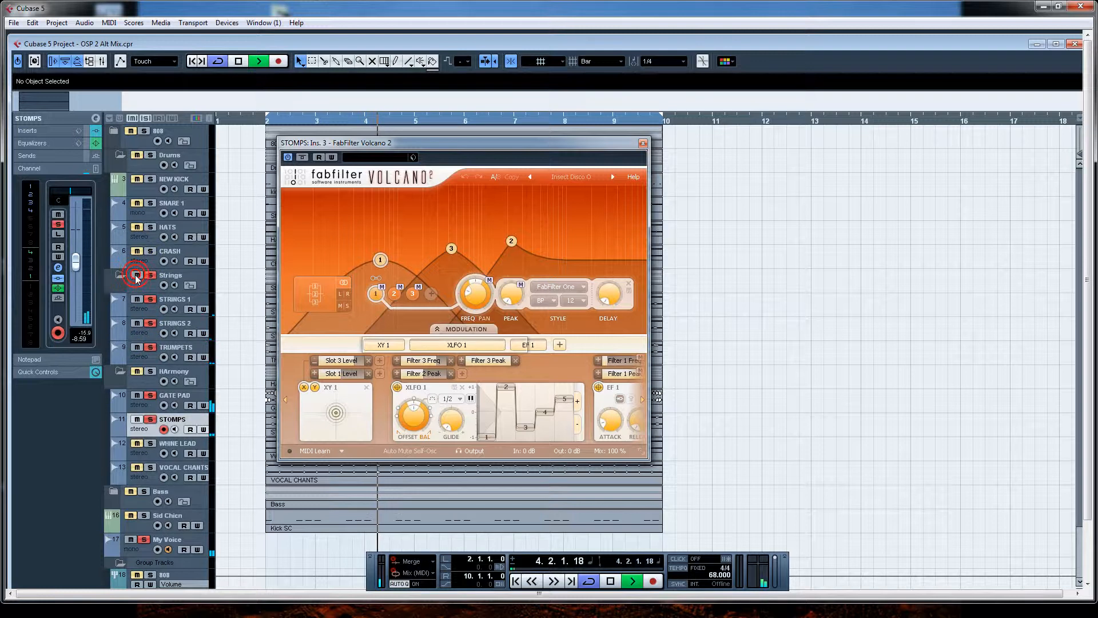
click(136, 275)
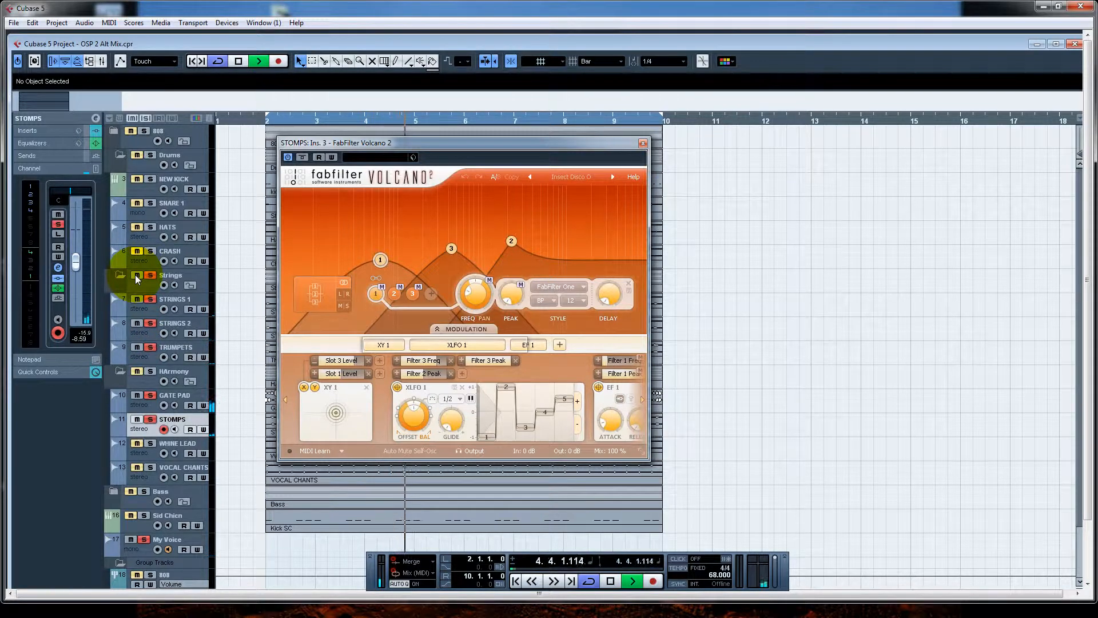
click(137, 155)
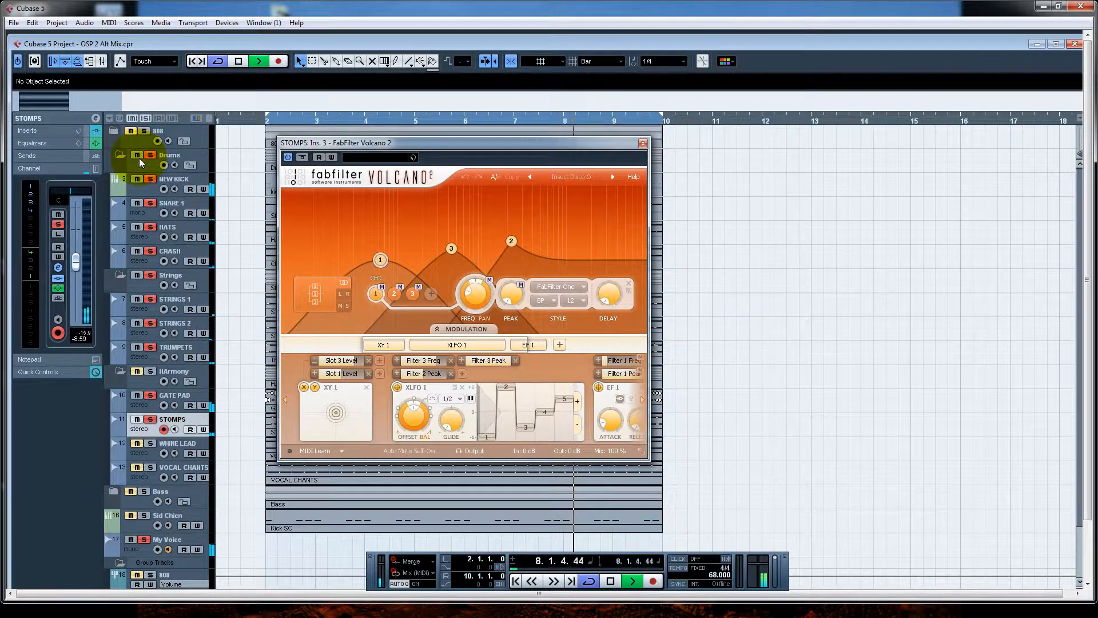
click(148, 155)
click(150, 276)
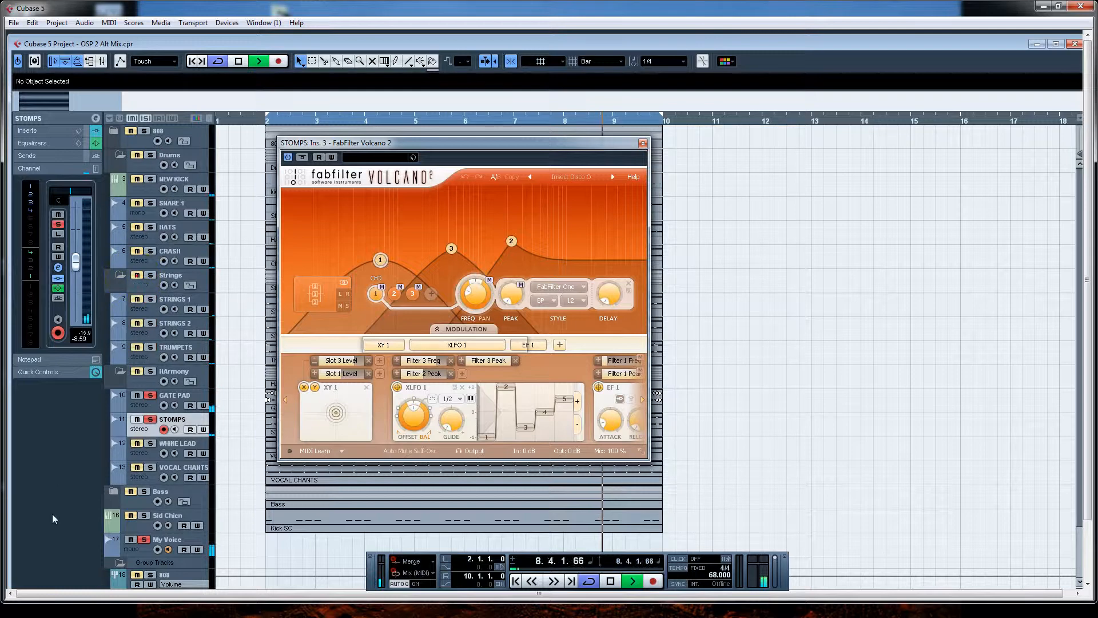
click(130, 420)
click(137, 396)
Open the WHINE LEAD channel settings and close the Volcano 2 window
click(182, 446)
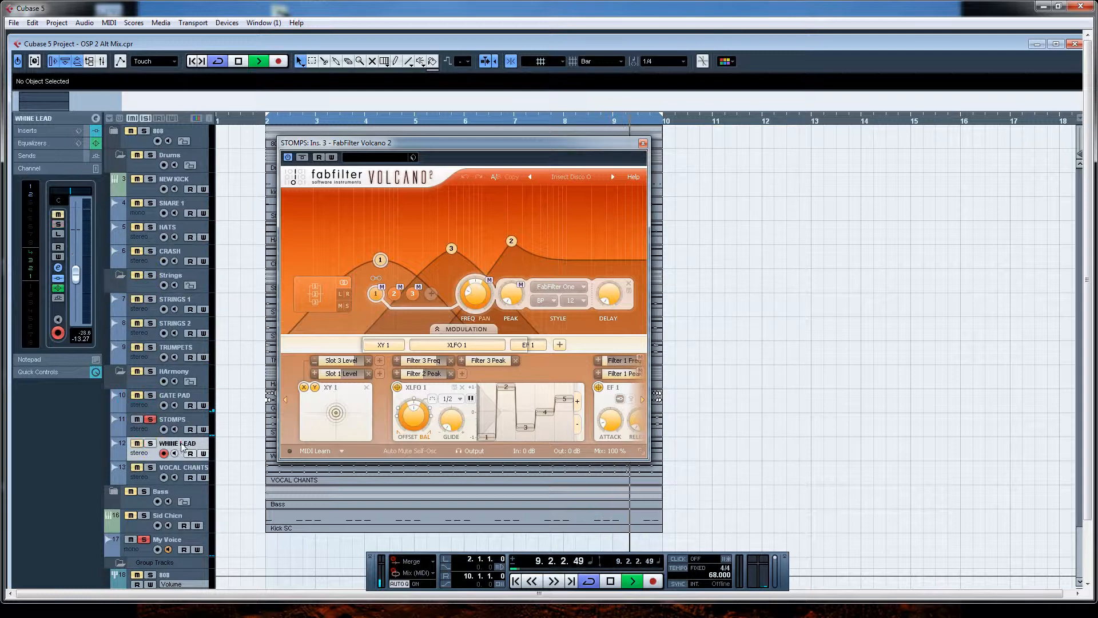
click(91, 121)
click(96, 119)
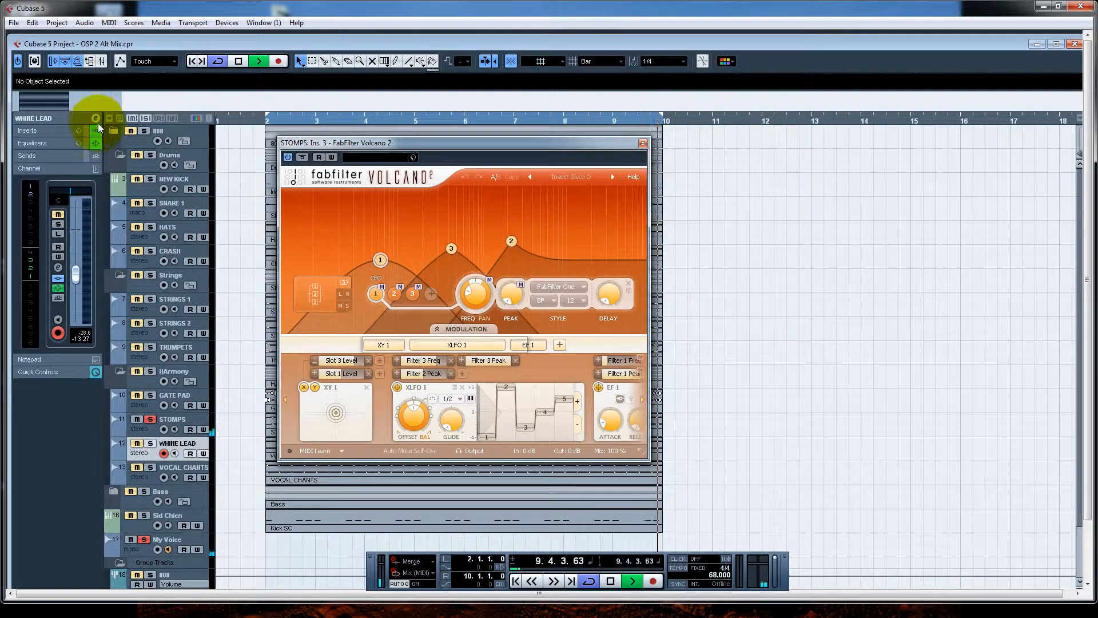
click(643, 143)
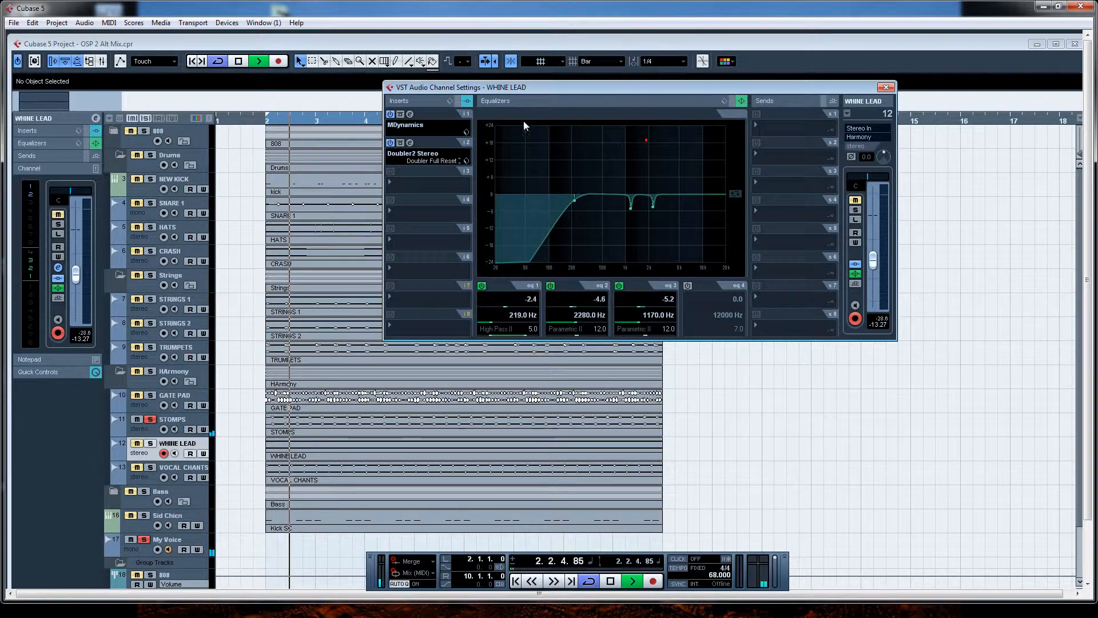
Bypass WHINE LEAD's MDynamics and Doubler2 Stereo inserts and solo the track alongside STOMPS
drag(439, 88, 474, 137)
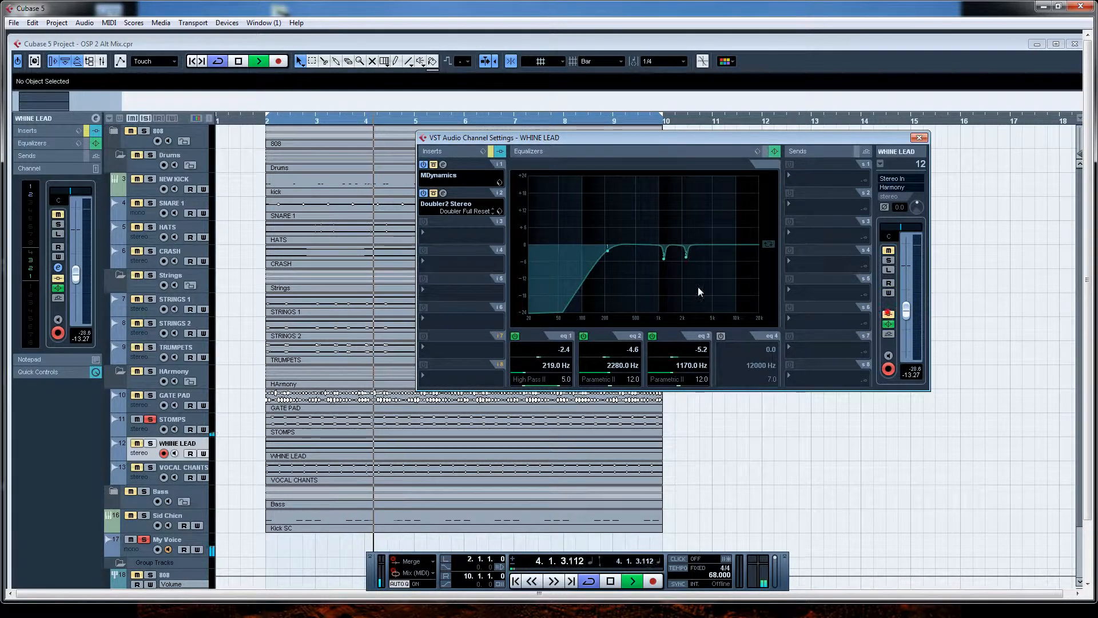
click(890, 260)
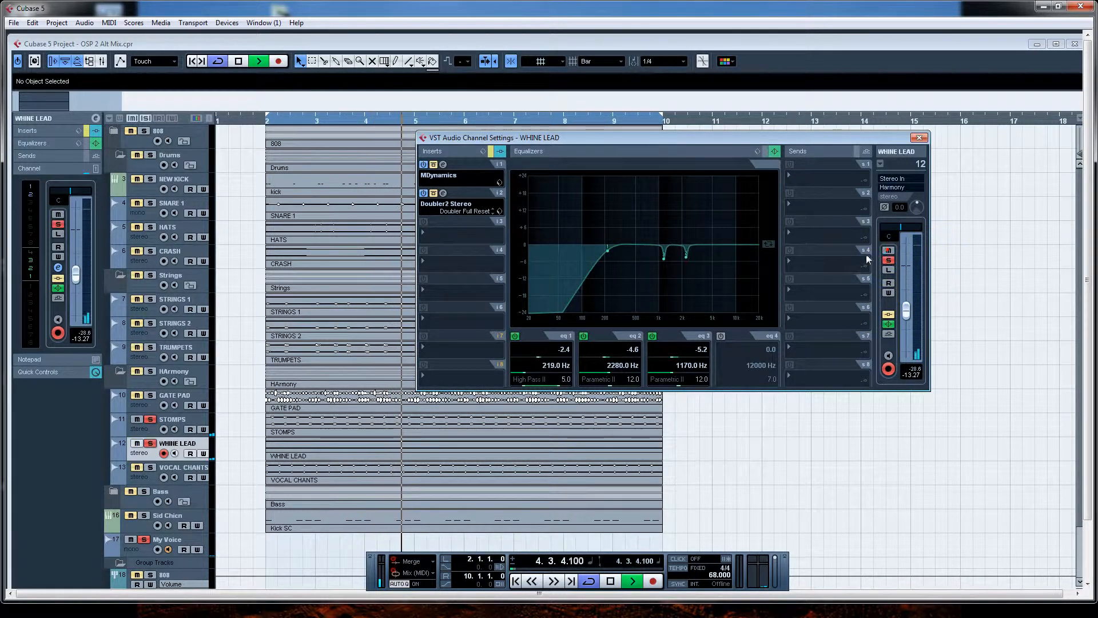
Clear the STOMPS solo, and reactivate WHINE LEAD's bypassed MDynamics insert while viewing its settings
click(139, 421)
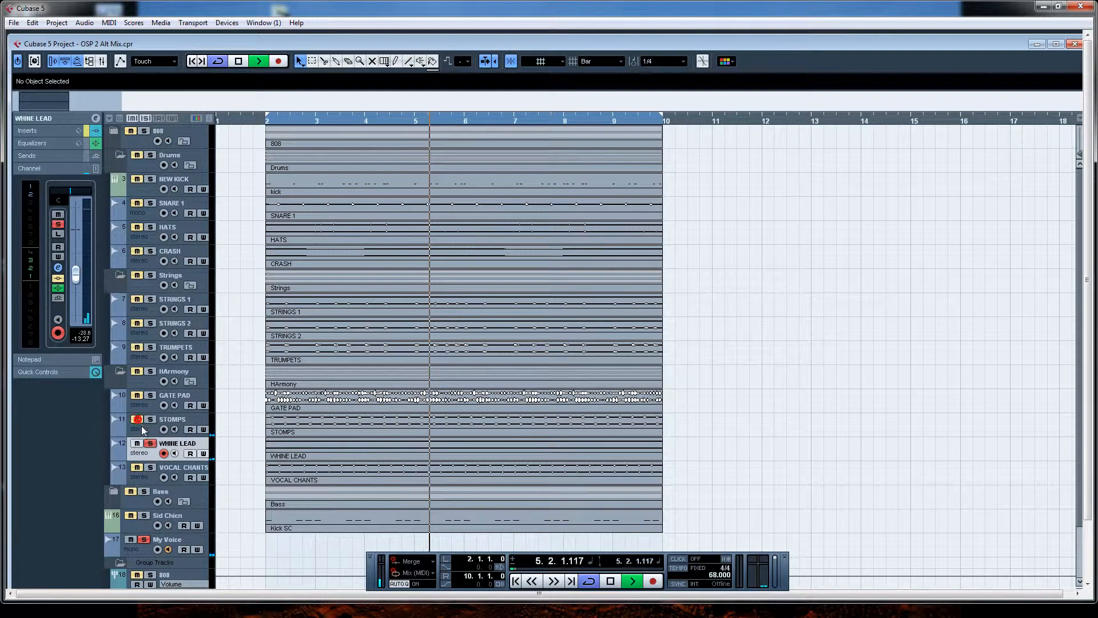
click(95, 118)
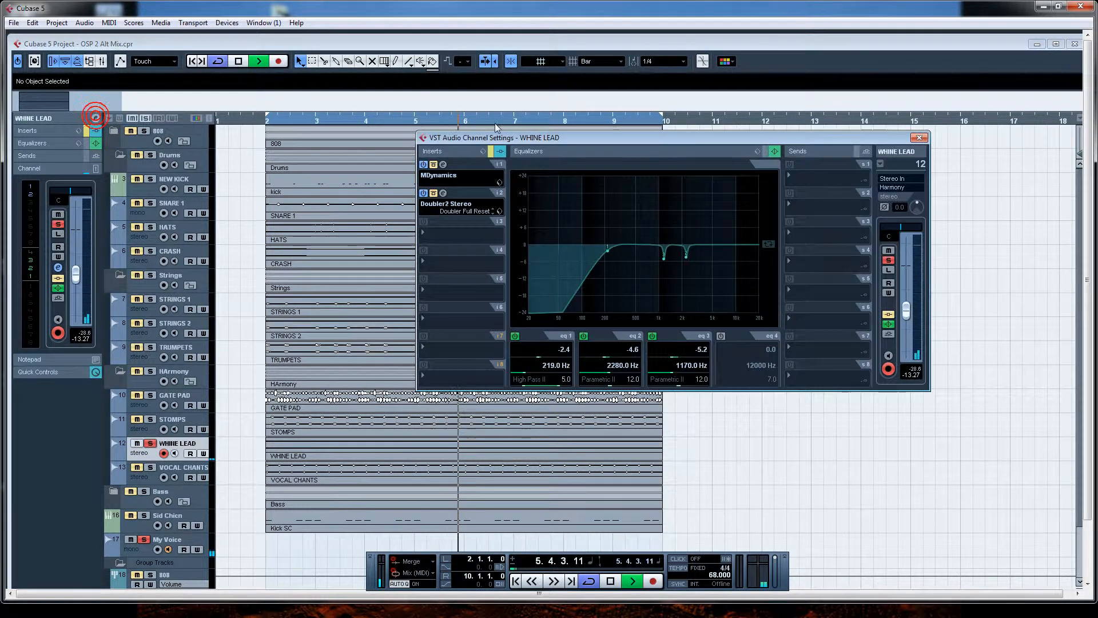
drag(496, 137, 479, 139)
click(425, 165)
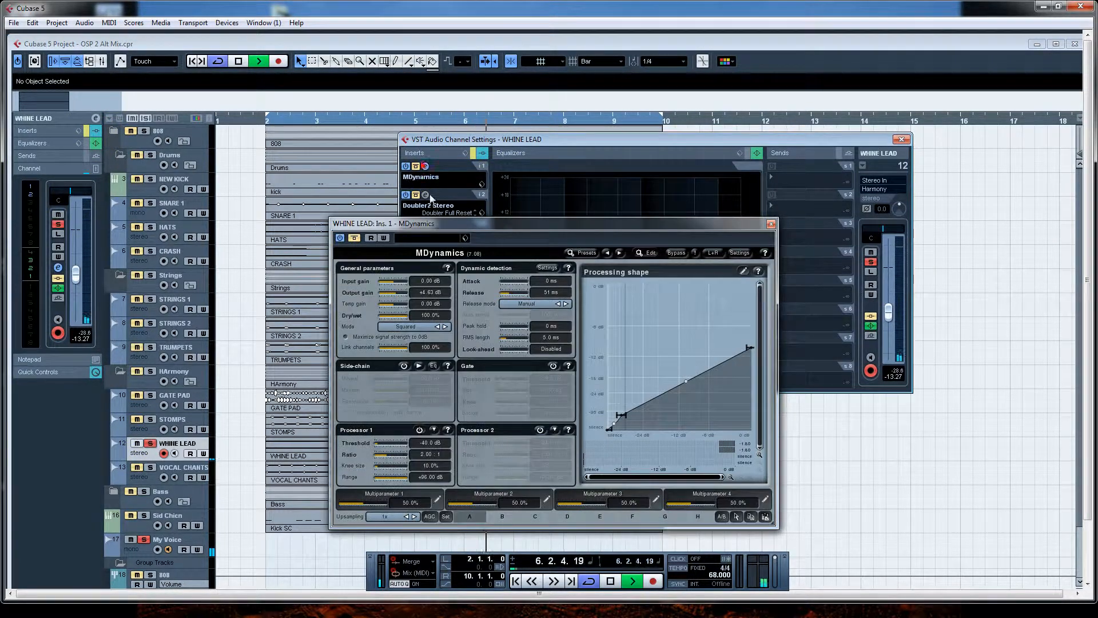
drag(489, 227, 672, 139)
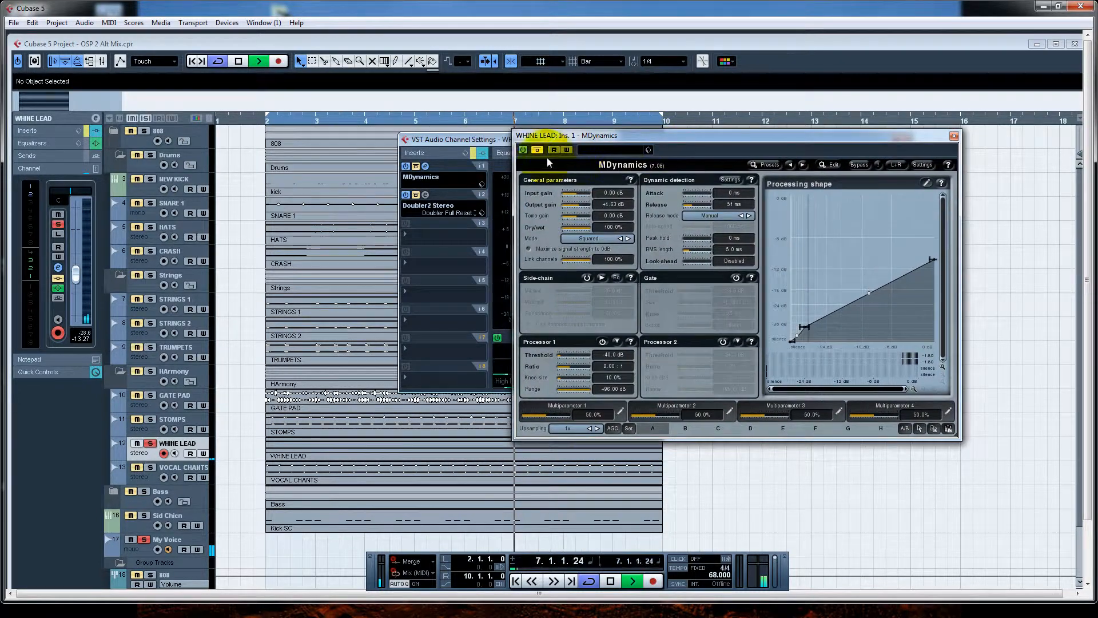
click(416, 167)
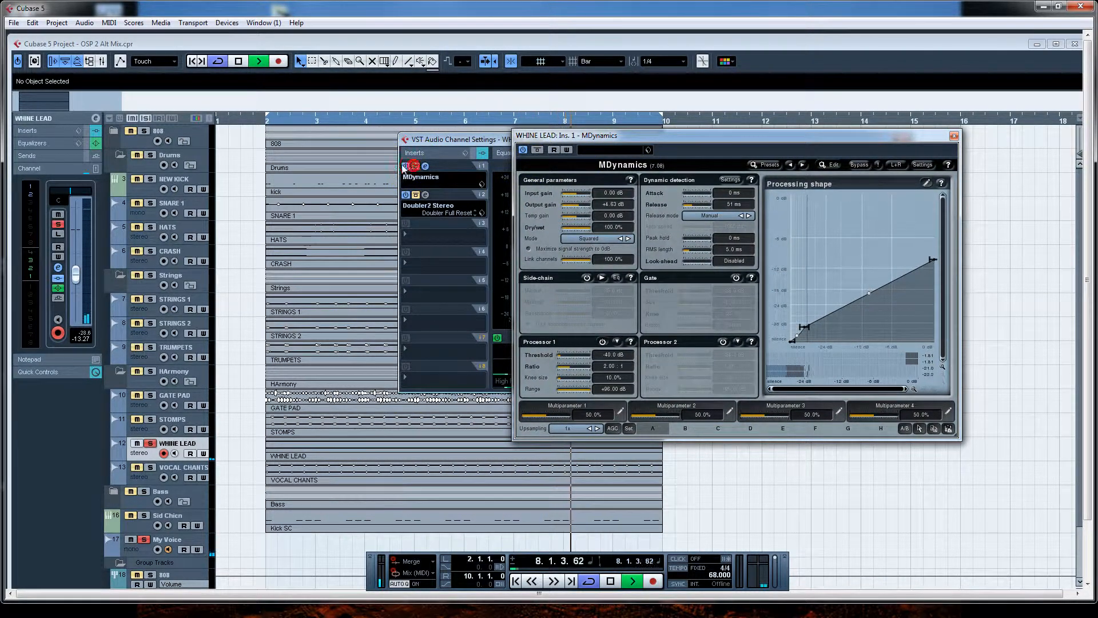
drag(834, 139, 820, 142)
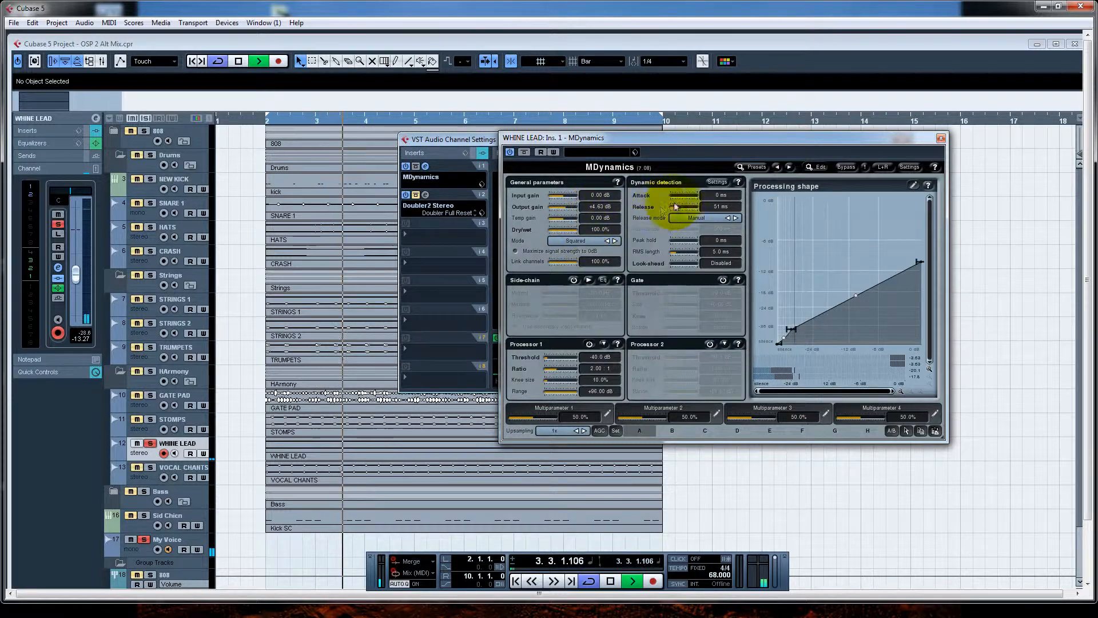
click(941, 137)
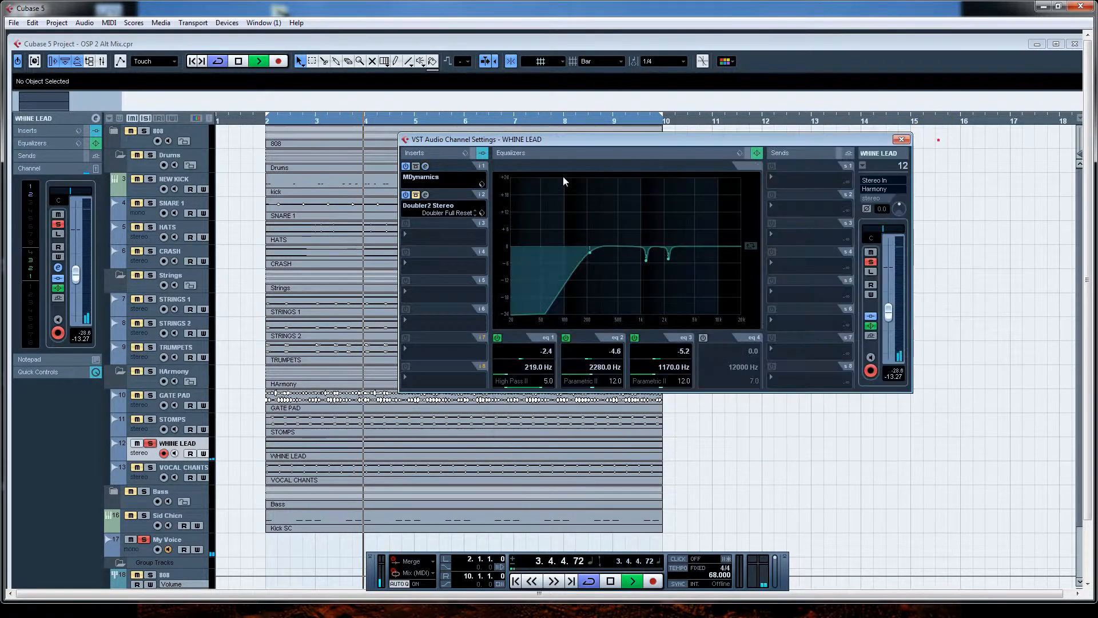
Open WHINE LEAD's Doubler2 Stereo insert and take it out of bypass
click(425, 195)
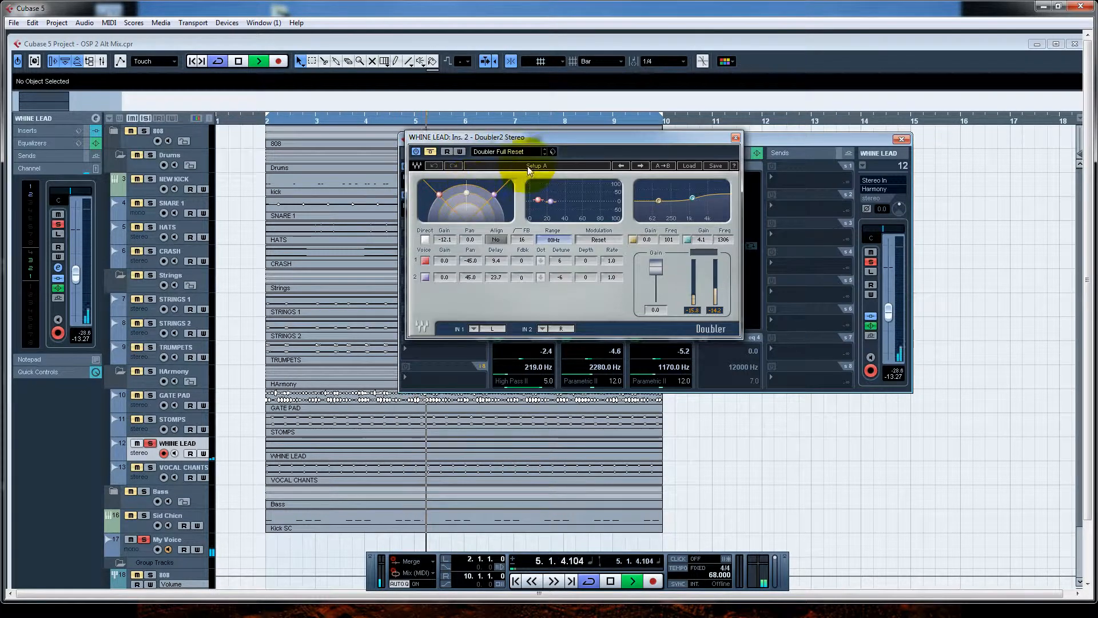
drag(618, 135, 714, 186)
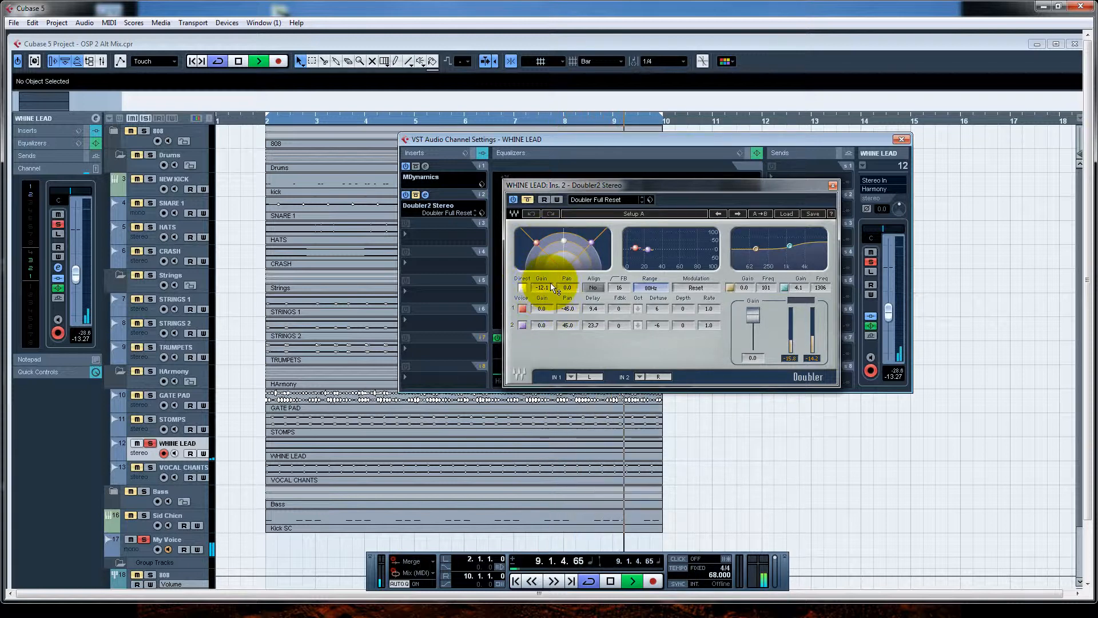
click(456, 273)
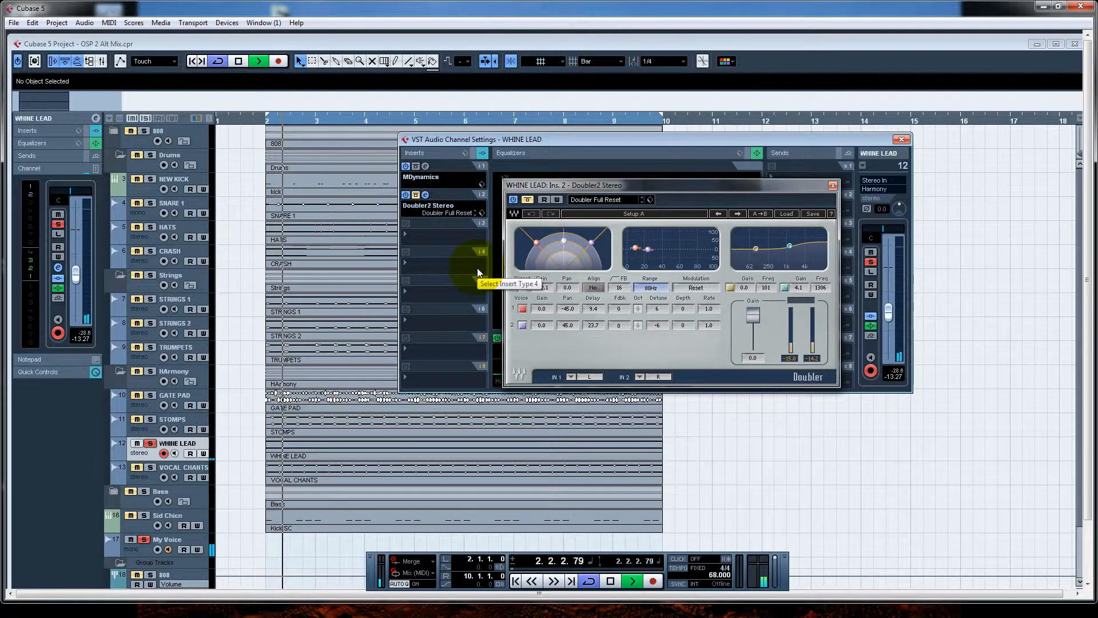
click(417, 195)
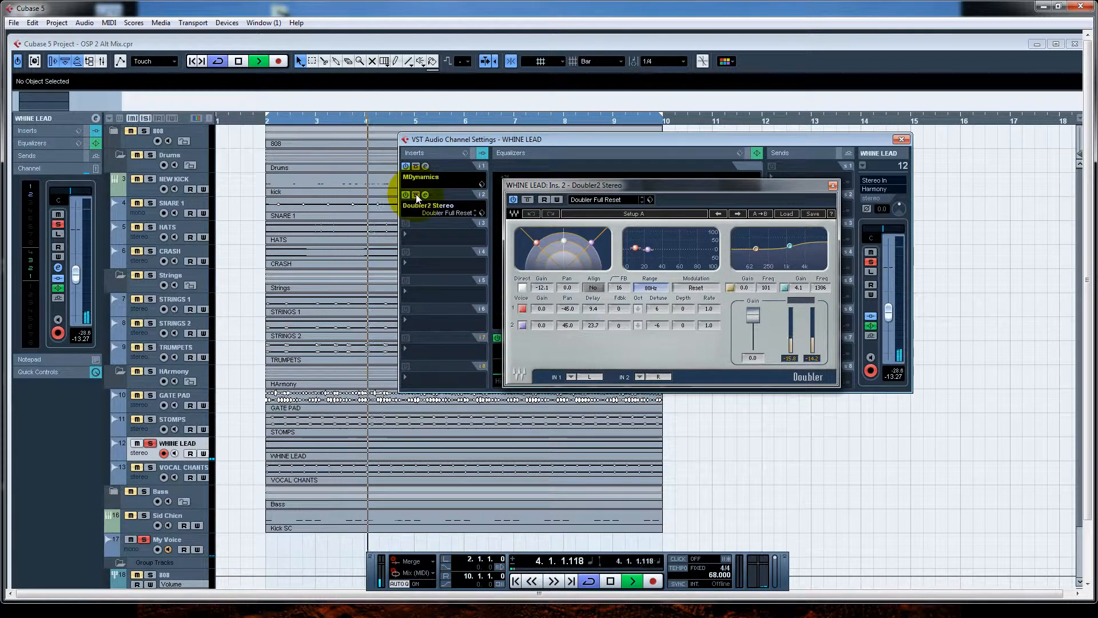
click(617, 221)
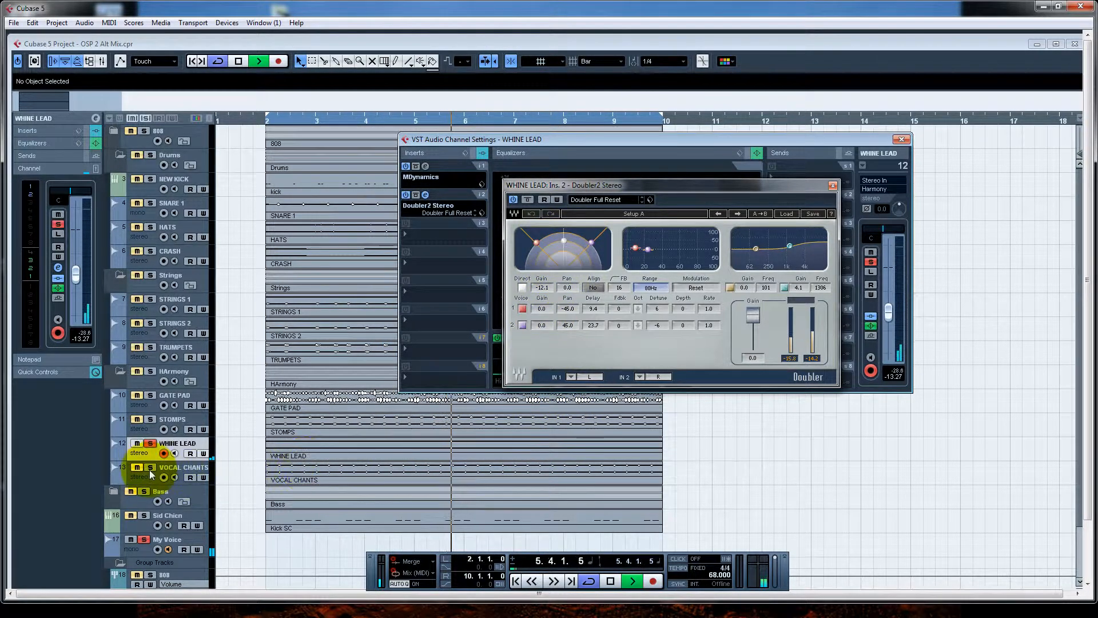
Audition WHINE LEAD with STOMPS, GATE PAD and the Drums folder soloed, and clear every solo except WHINE LEAD
click(150, 420)
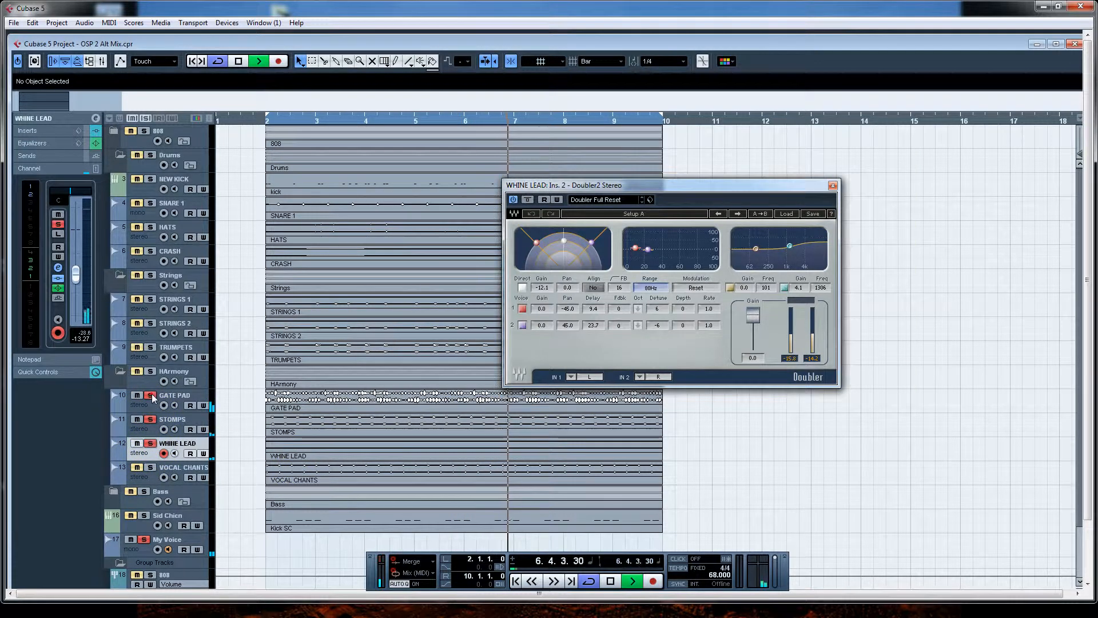
click(151, 396)
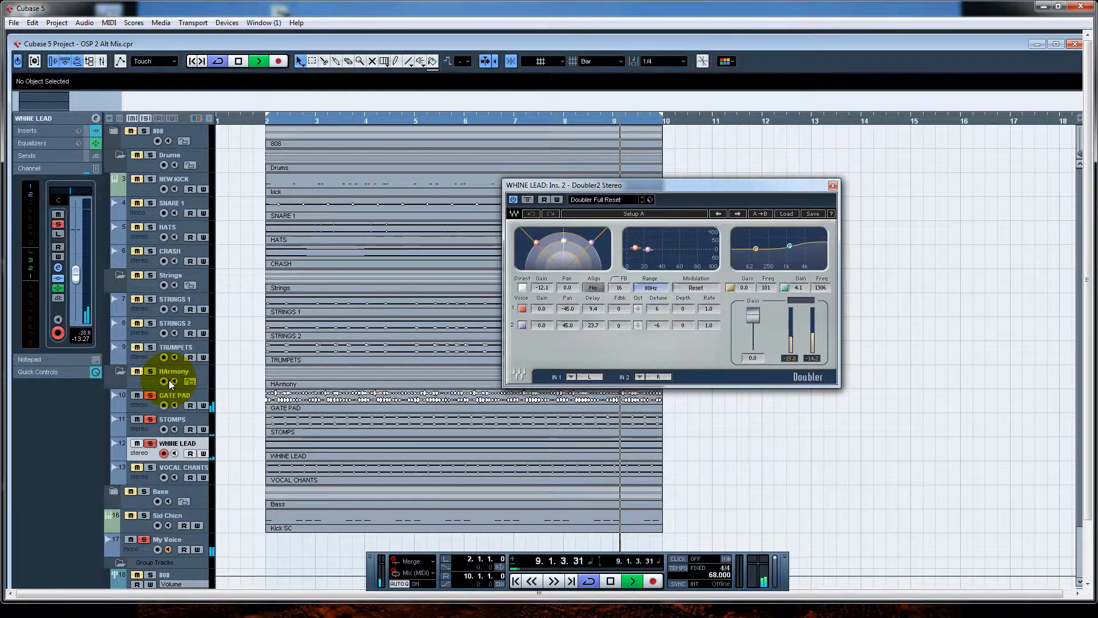
click(137, 371)
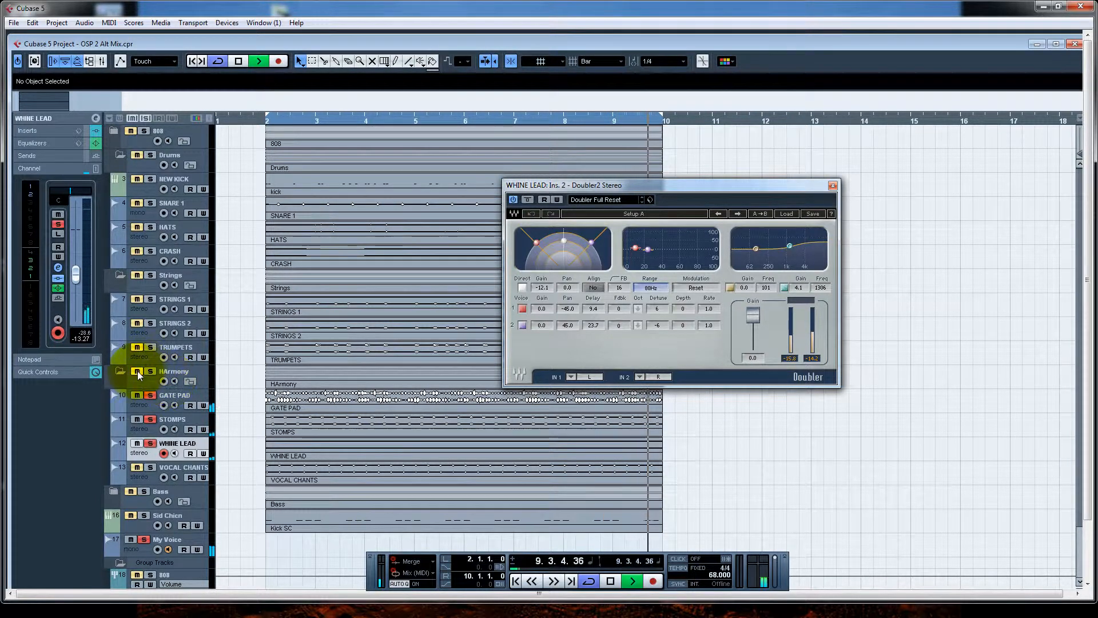
click(150, 275)
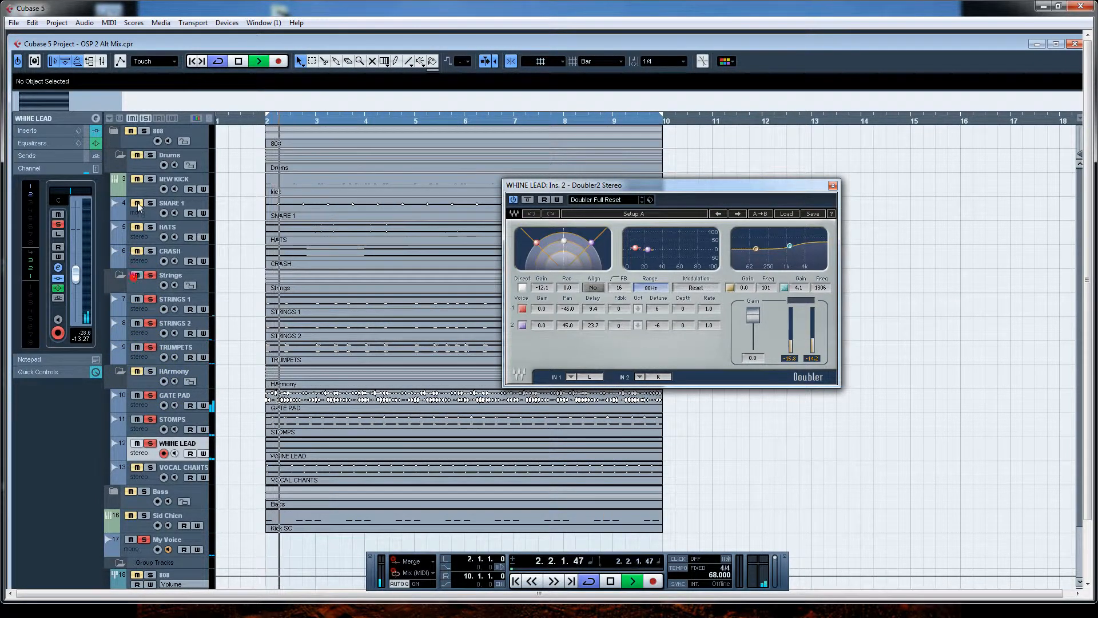
click(138, 155)
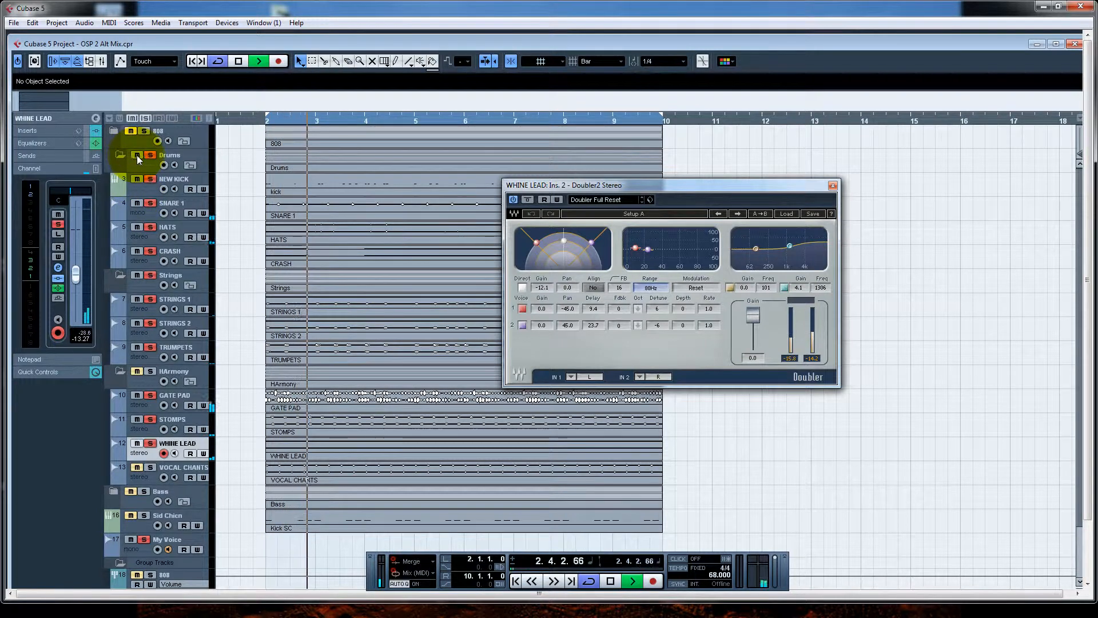
click(138, 323)
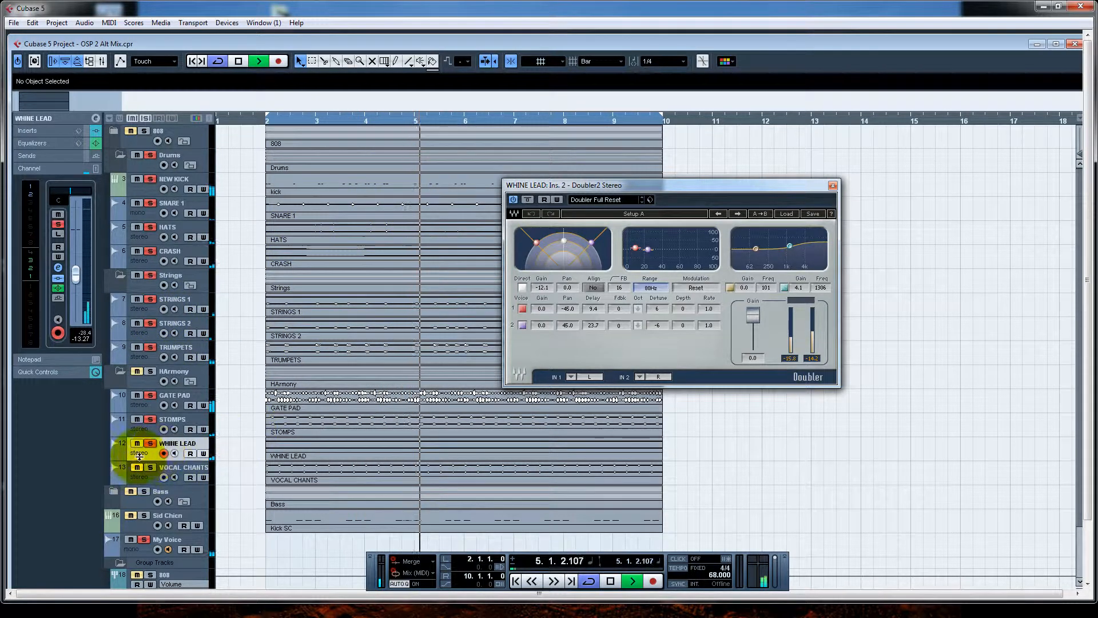
click(136, 276)
click(137, 155)
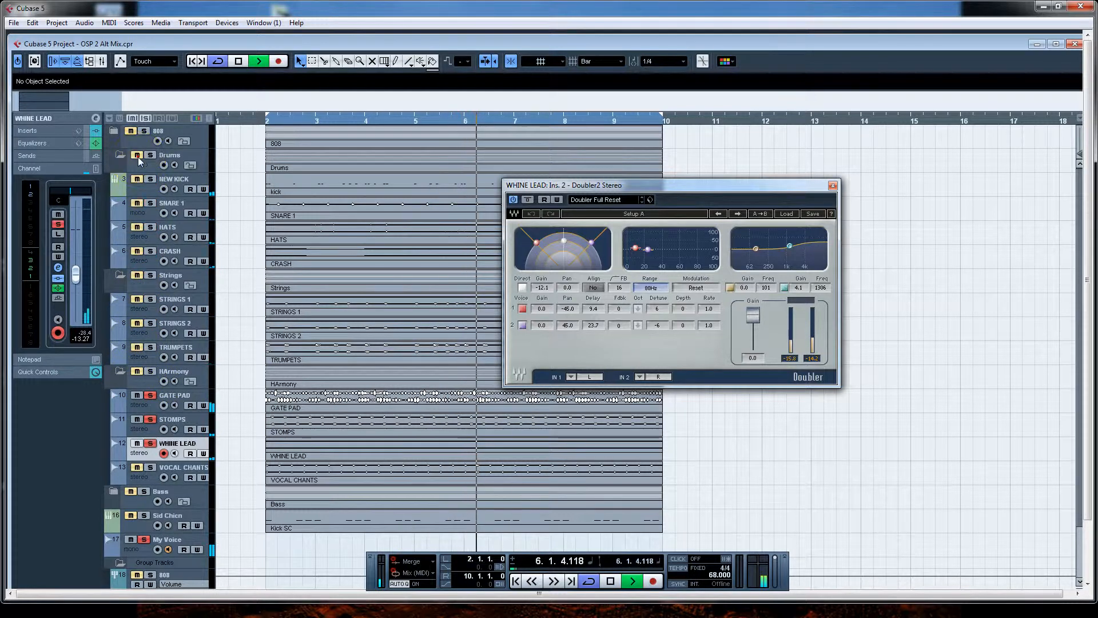
click(147, 394)
click(135, 420)
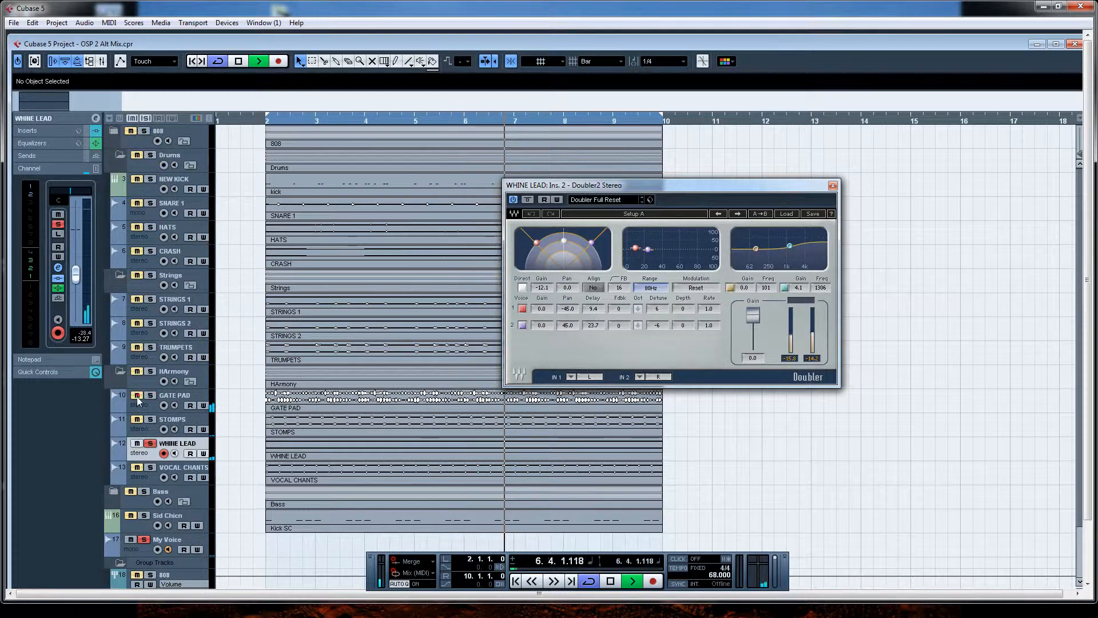
Open the VOCAL CHANTS channel settings and close the Doubler2 Stereo window
click(170, 478)
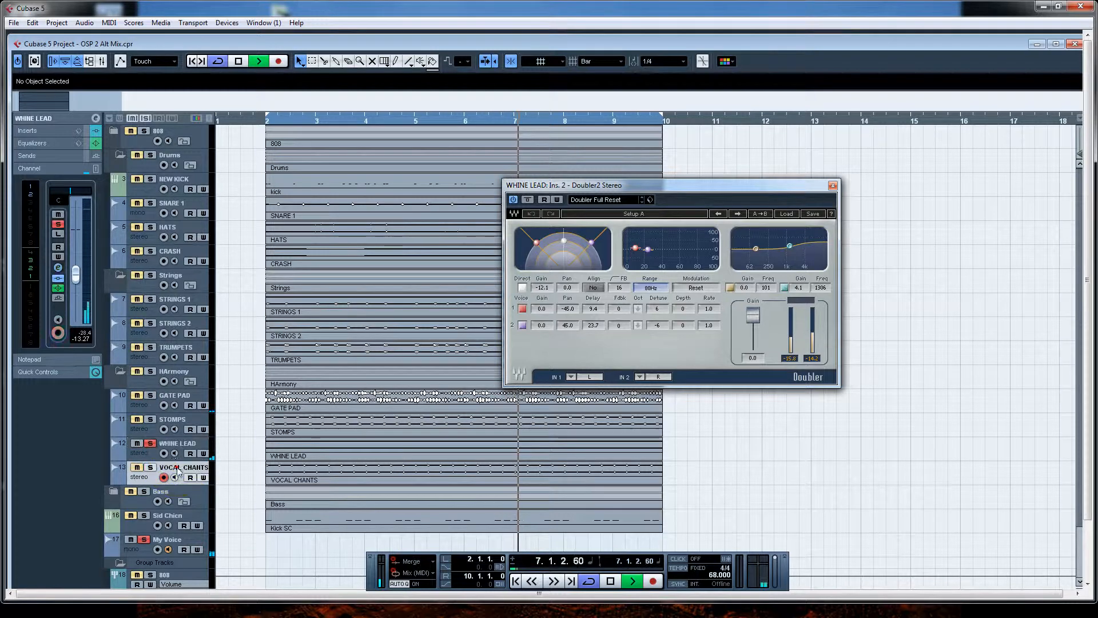
click(95, 118)
click(820, 199)
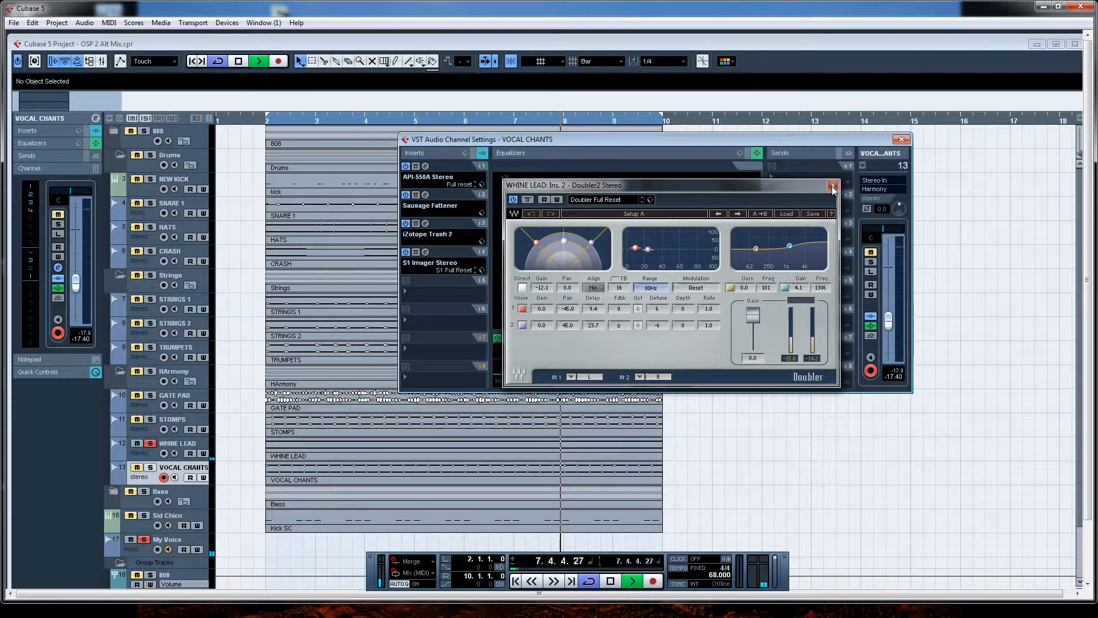
click(832, 186)
Bypass VOCAL CHANTS' iZotope Trash 2 and S1 Imager Stereo inserts, and solo the track in place of WHINE LEAD
click(416, 224)
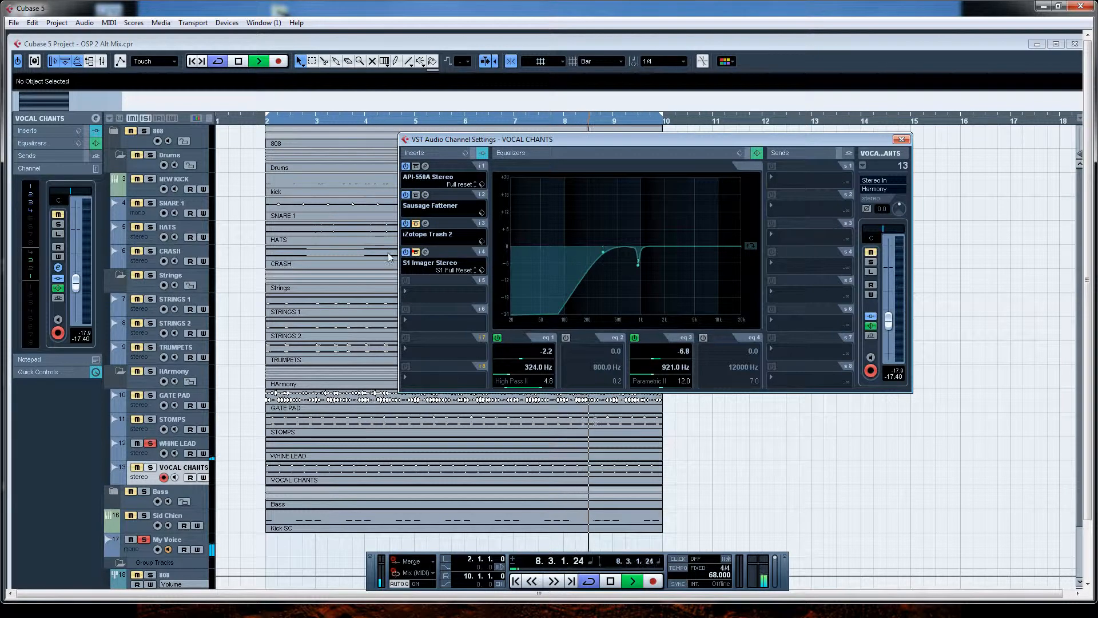
key(s)
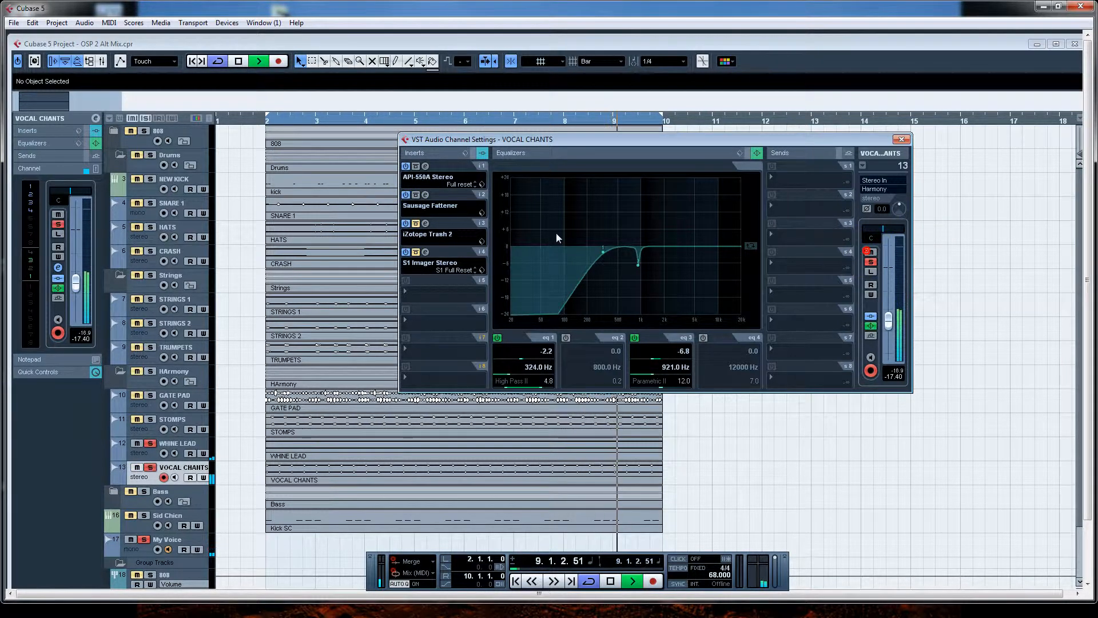
click(139, 444)
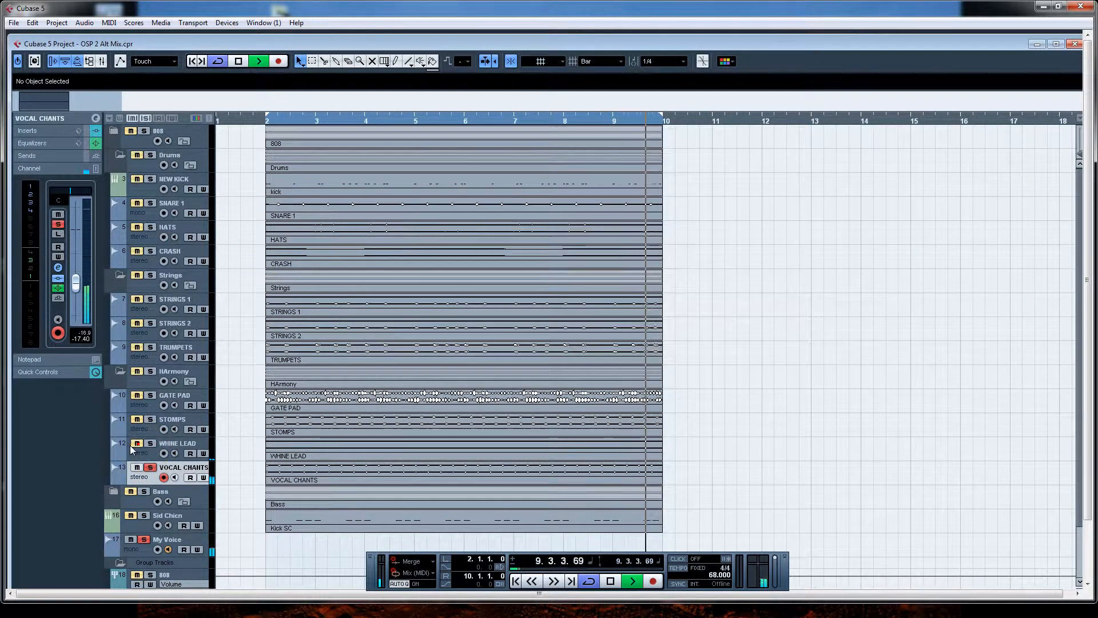
Open the iZotope Trash 2 insert of VOCAL CHANTS and close its Preset Manager
click(95, 118)
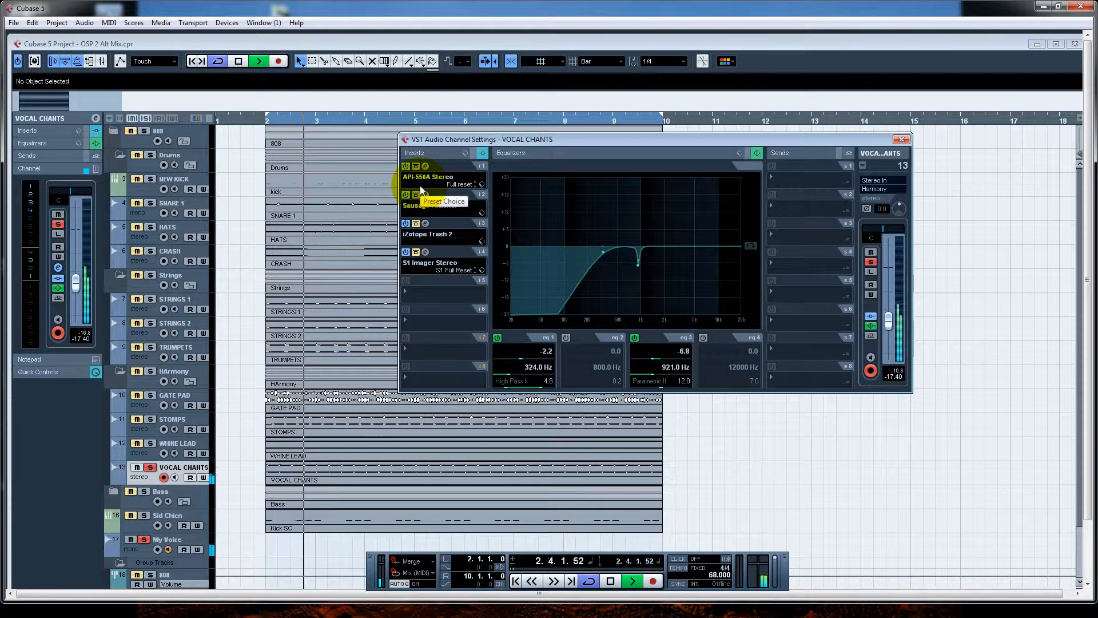
click(426, 223)
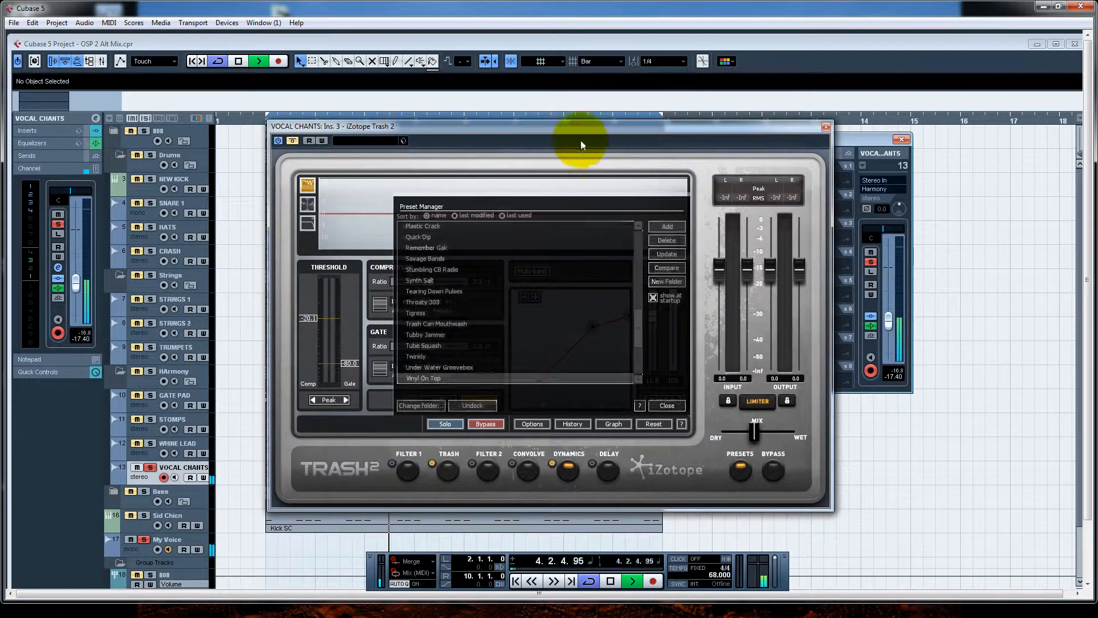
click(667, 406)
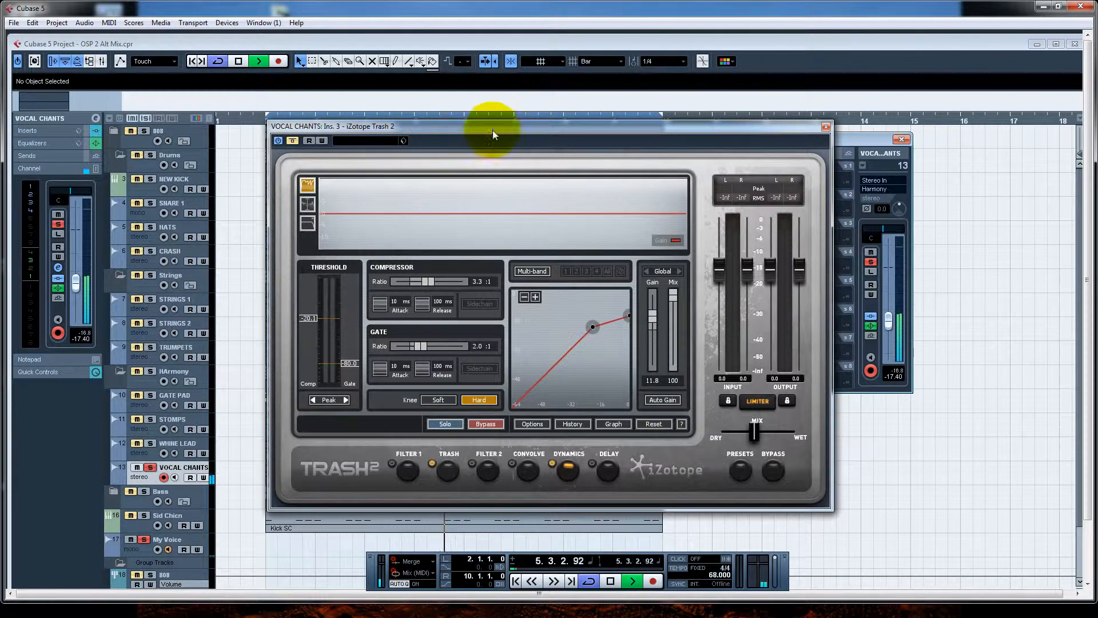
drag(492, 129, 457, 140)
Reactivate Trash 2 on VOCAL CHANTS and lower both its input faders to -8.7
click(253, 153)
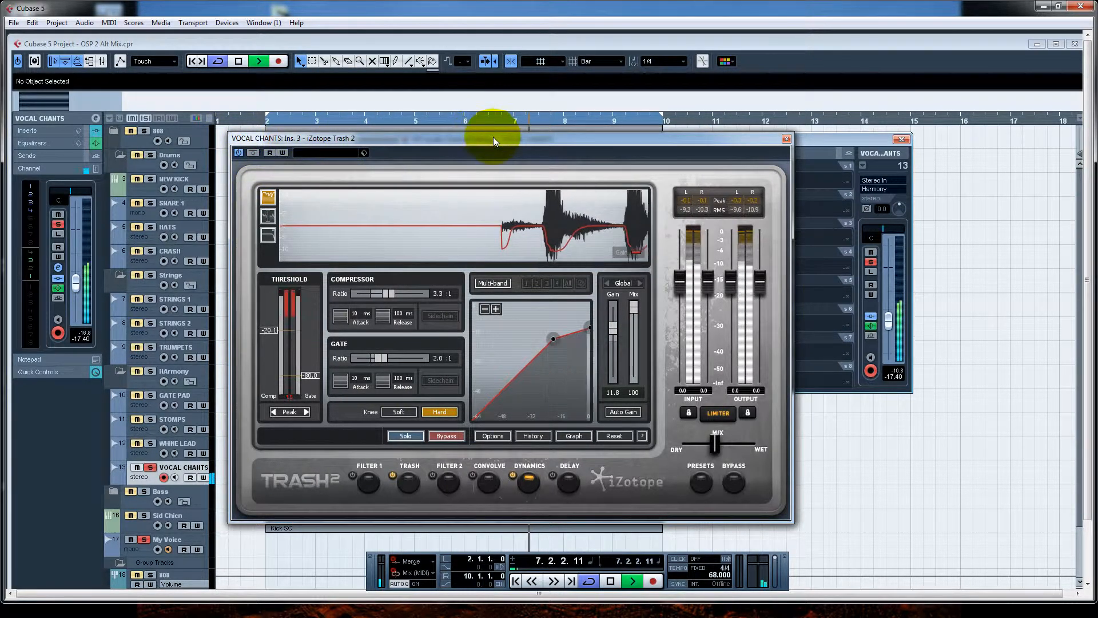
drag(646, 139, 584, 100)
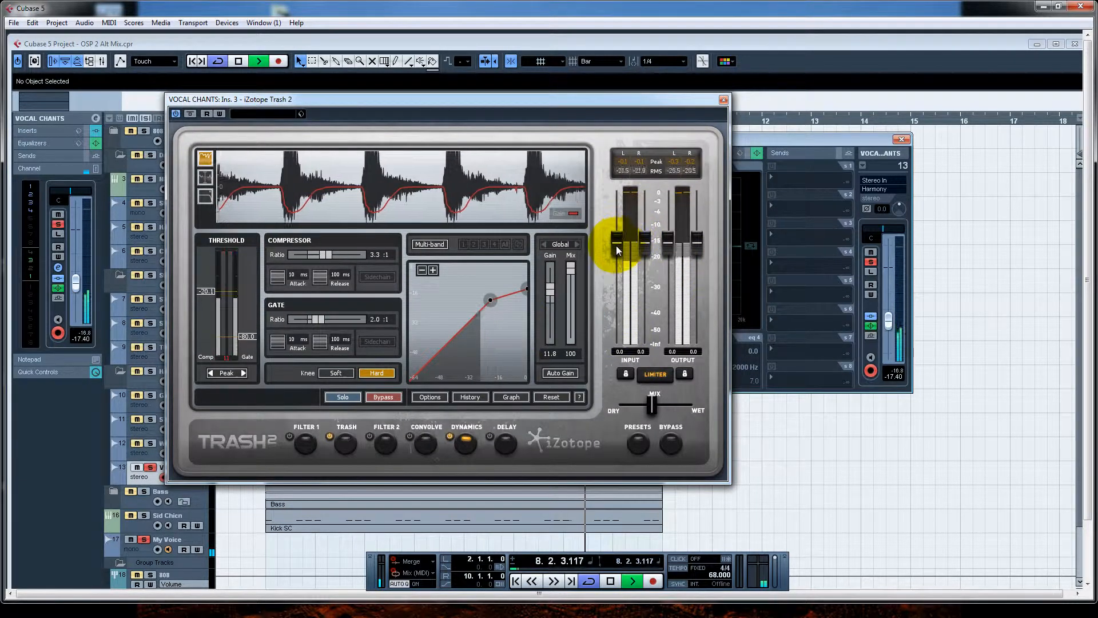
drag(615, 247, 606, 284)
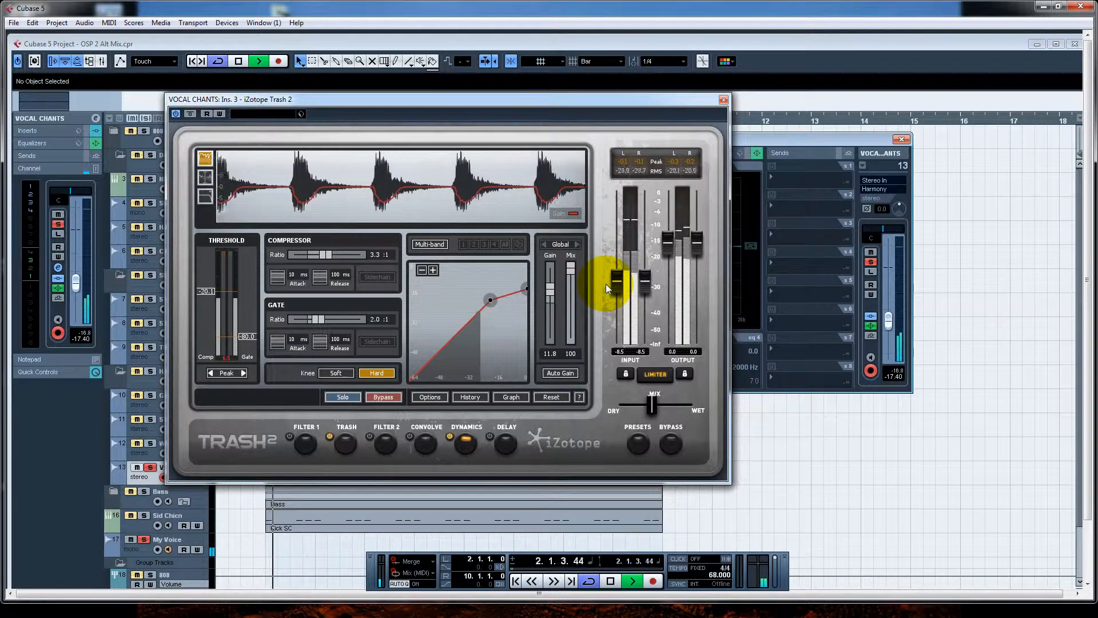
drag(609, 284, 608, 285)
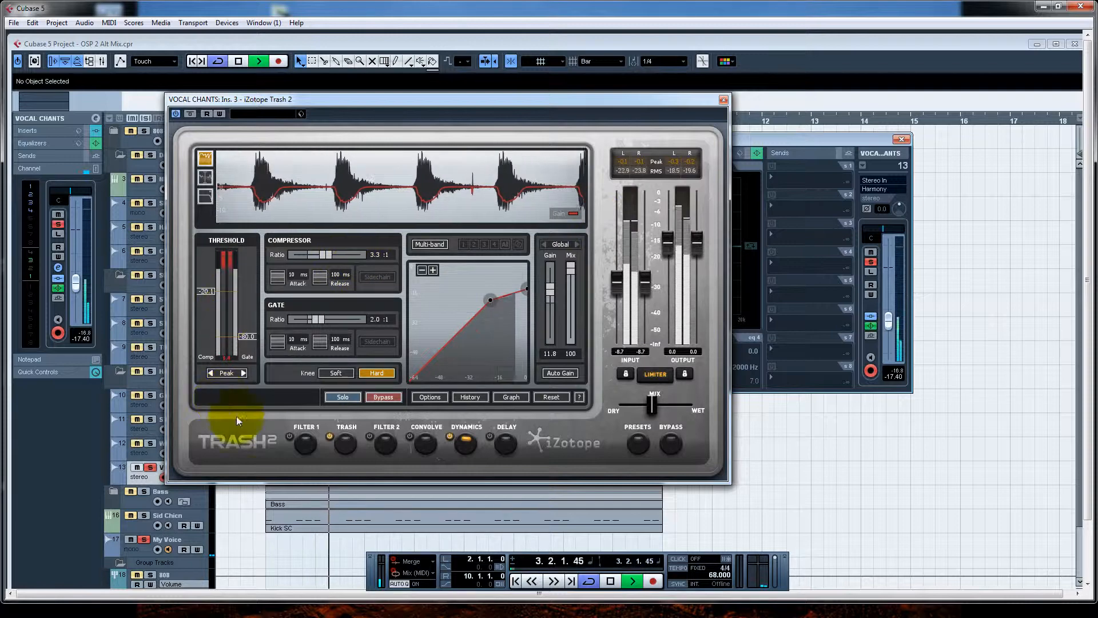
Review Trash 2's stage 1 distortion shape and filter curve, and its Dynamics compressor and gate settings
click(338, 446)
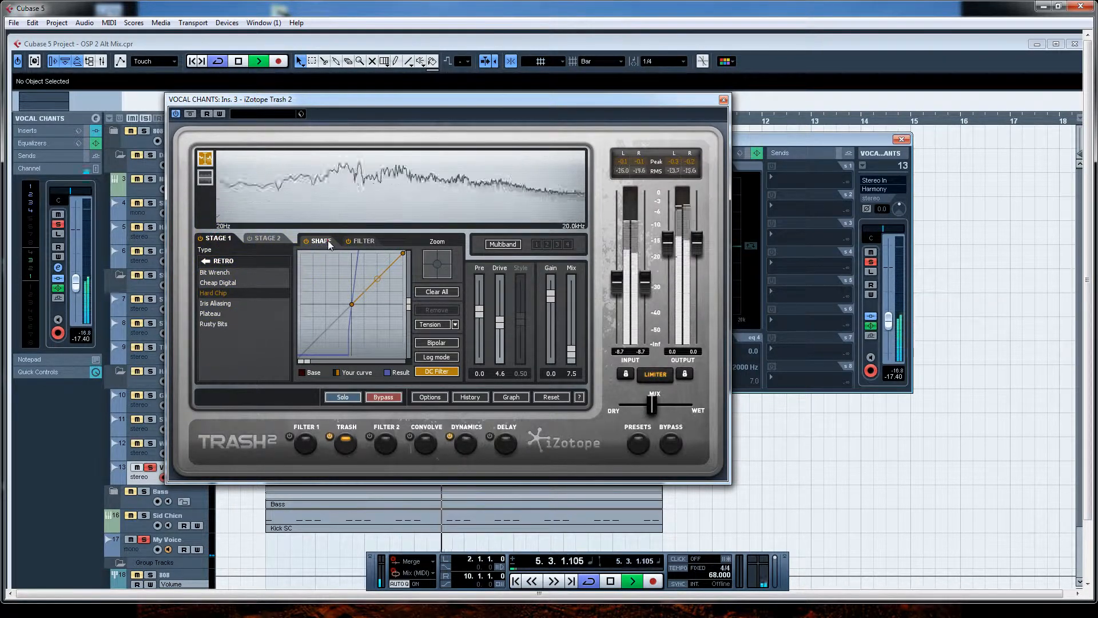
click(368, 241)
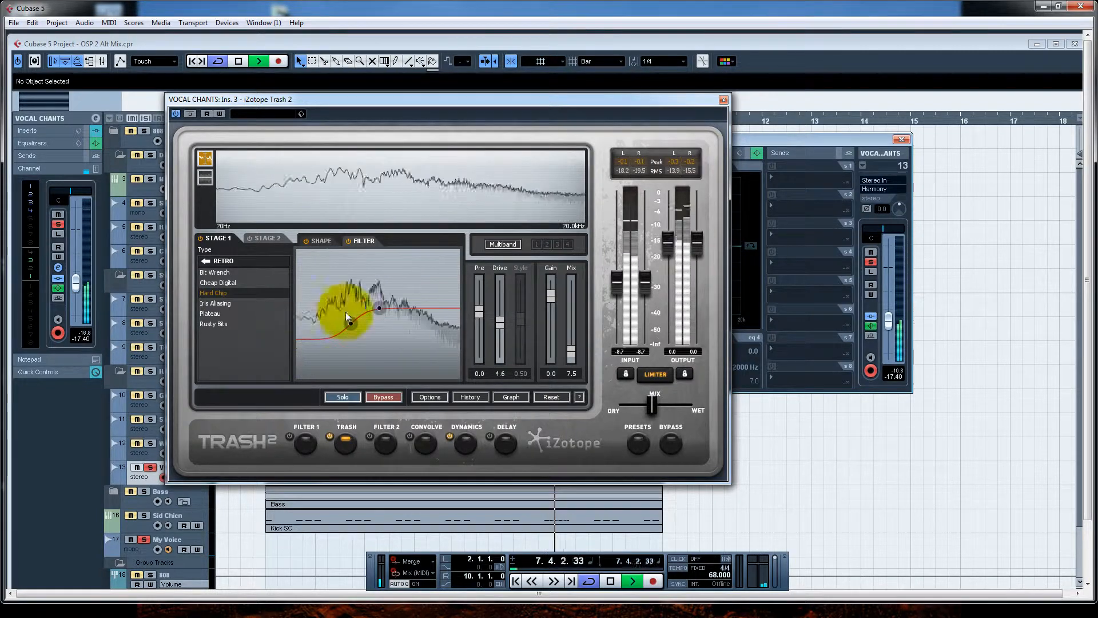
click(457, 445)
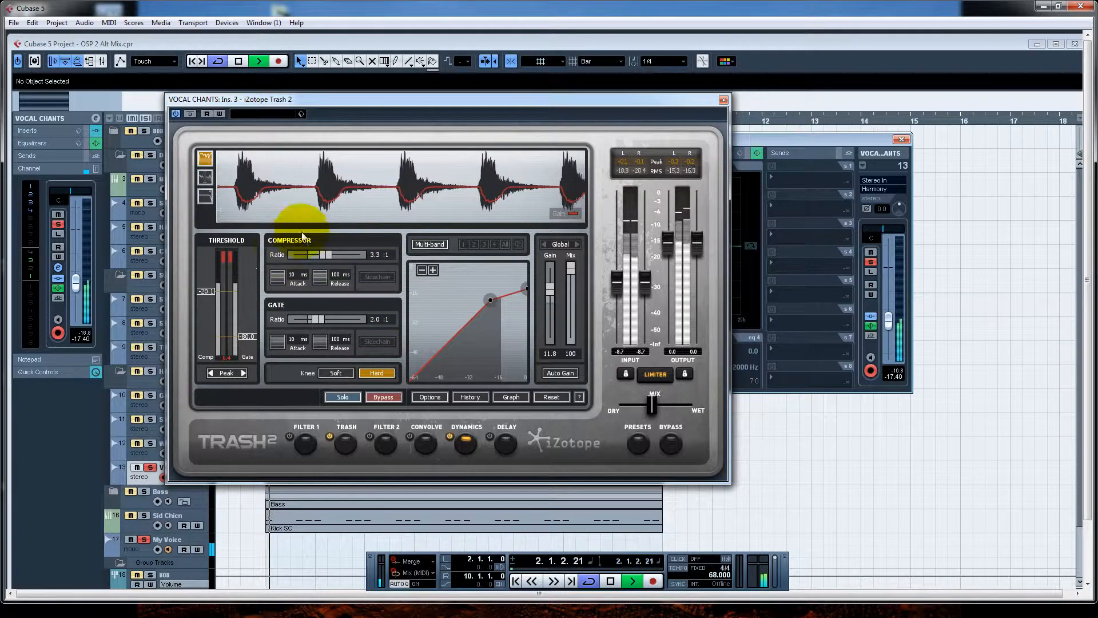
Close Trash 2, open VOCAL CHANTS' S1 Imager Stereo insert and take it out of bypass
click(723, 101)
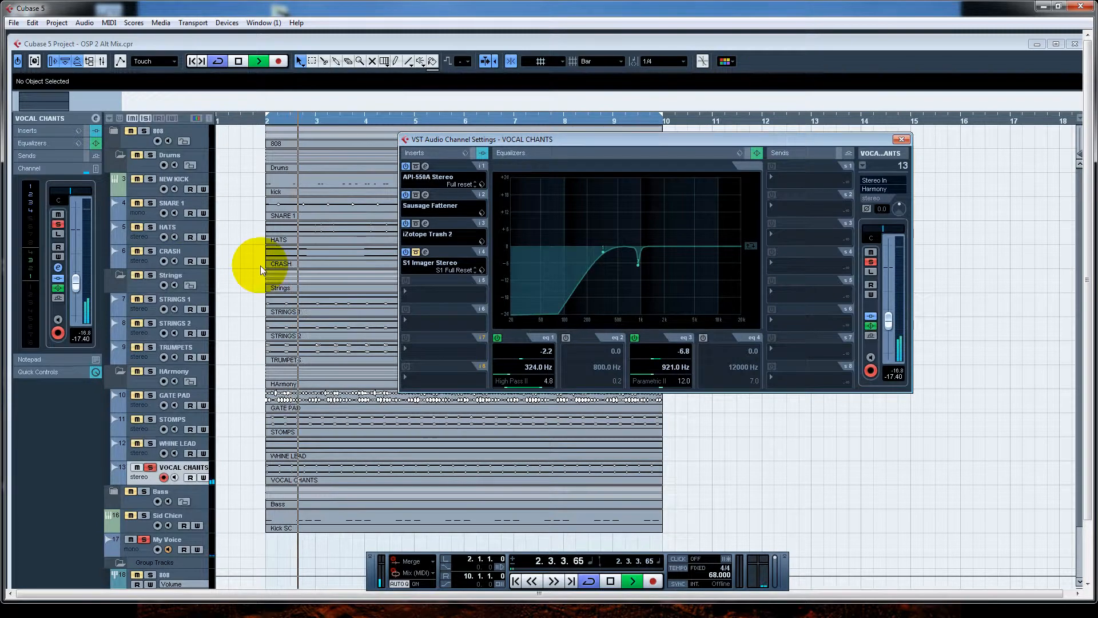
click(426, 251)
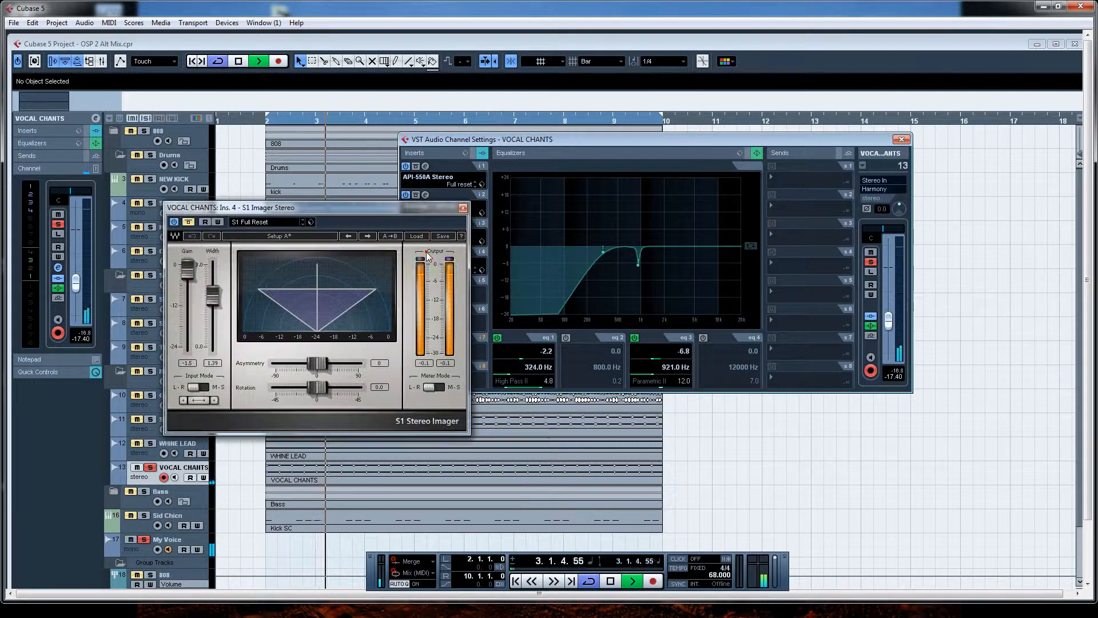
drag(398, 204, 583, 147)
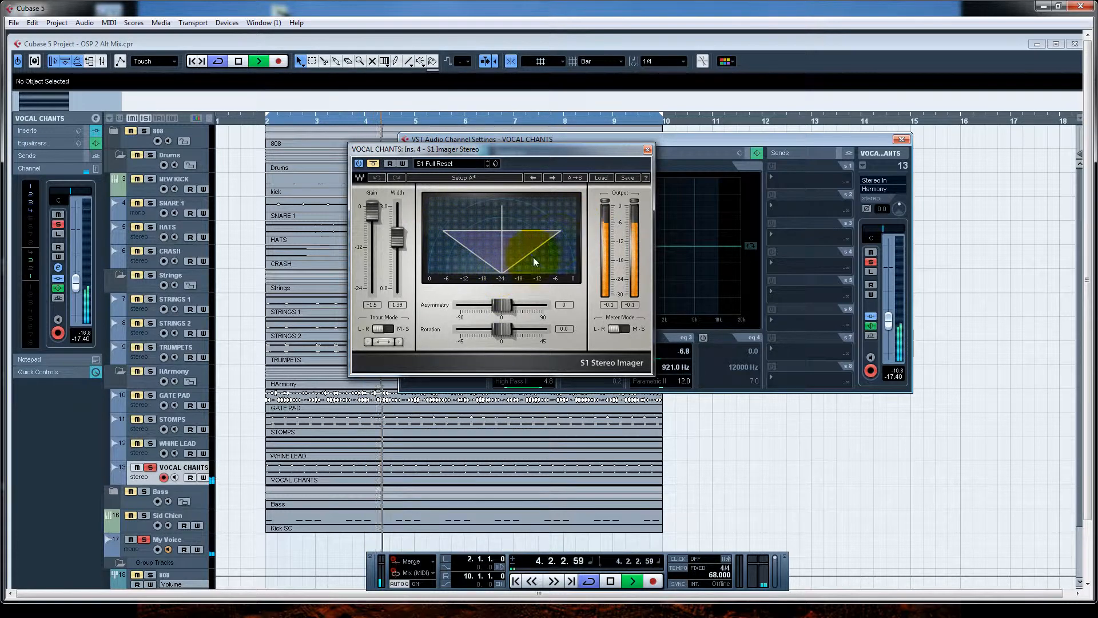
drag(397, 240, 396, 242)
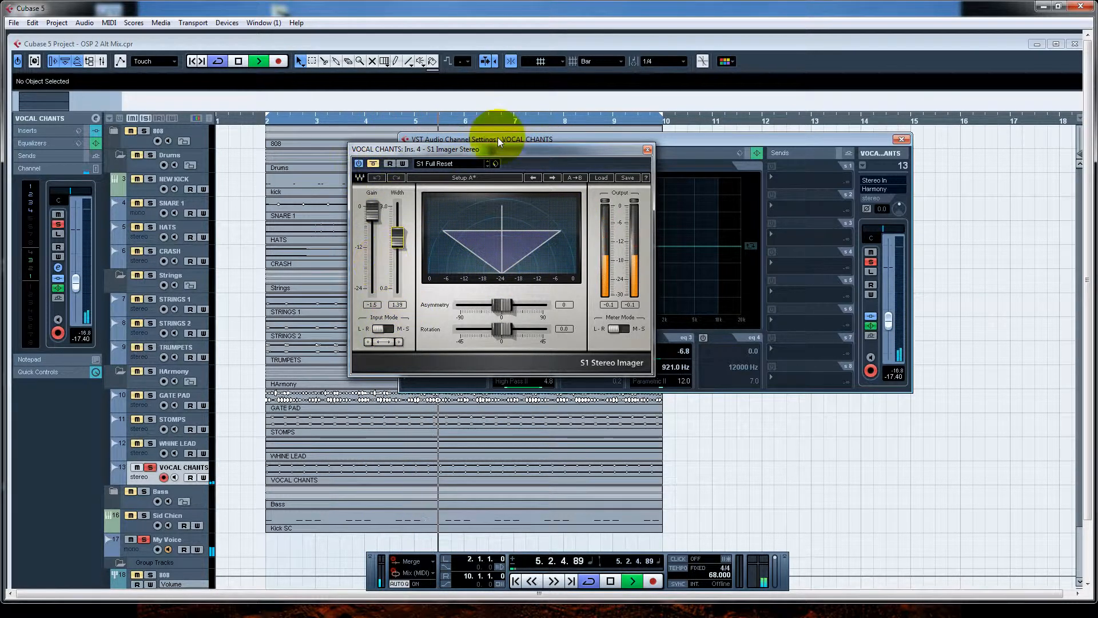
click(373, 164)
click(374, 164)
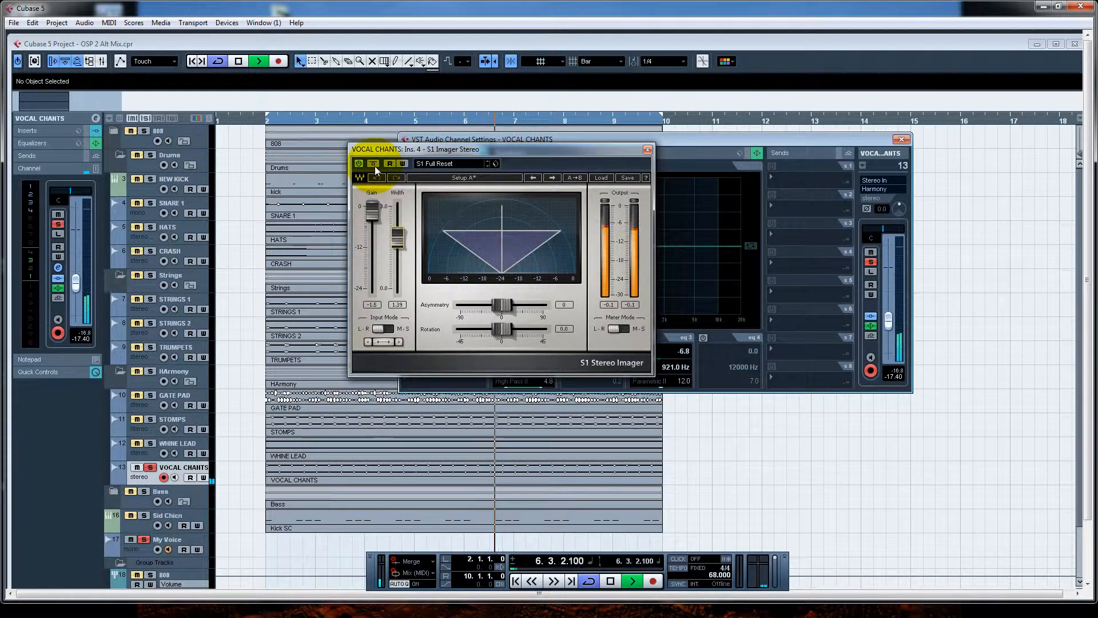
Widen VOCAL CHANTS in the S1 Imager, trying a width of 3.00 before settling on 1.88
drag(514, 154, 534, 171)
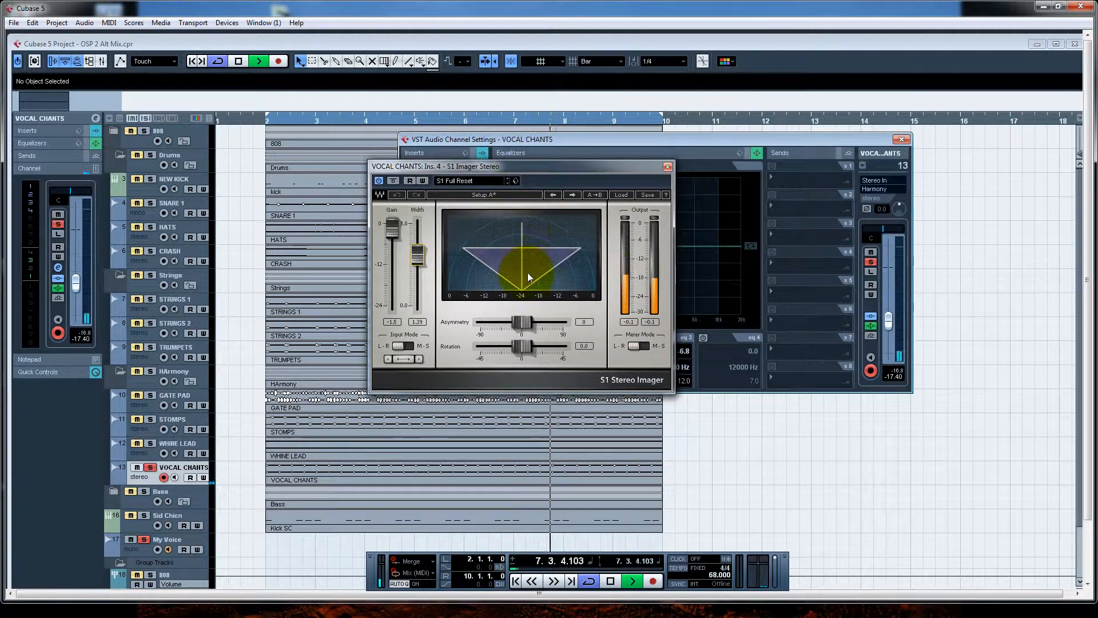
drag(424, 264, 424, 229)
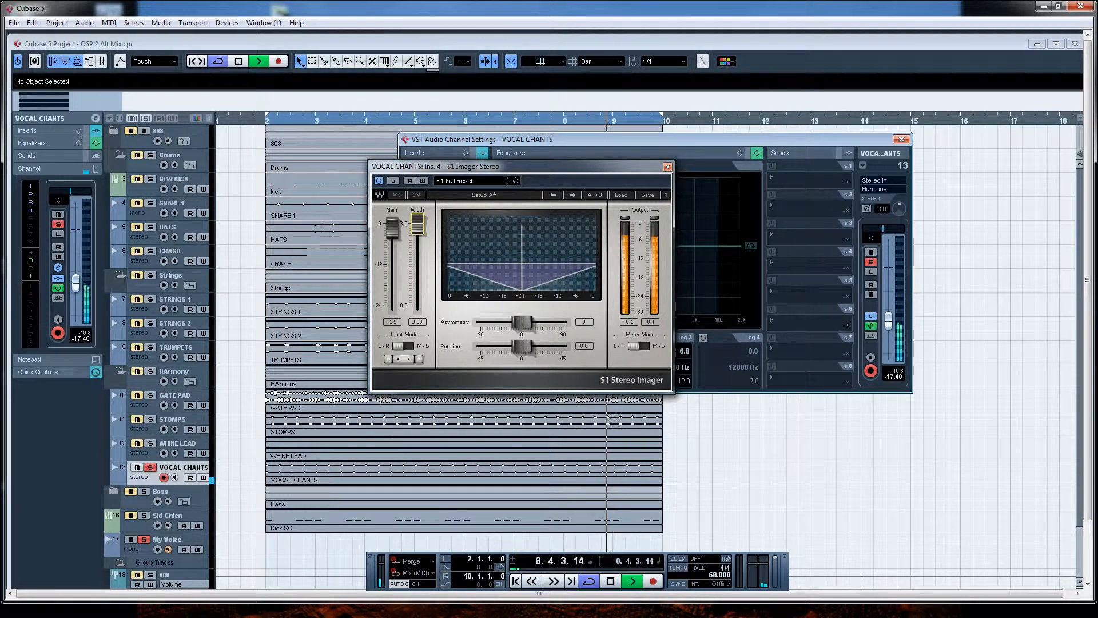
drag(417, 224, 417, 244)
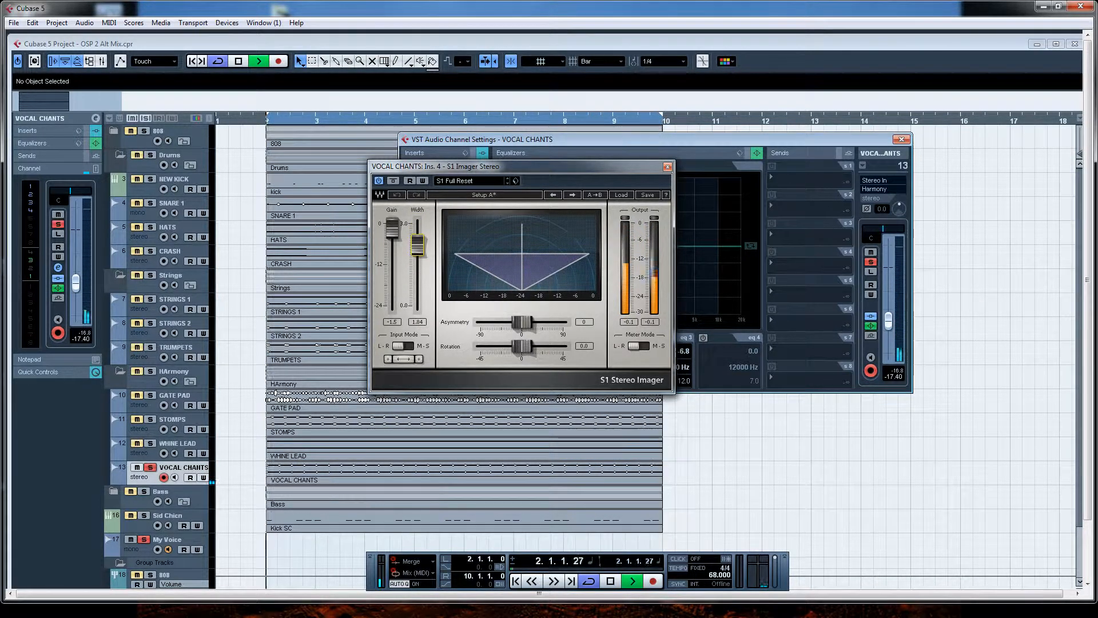
drag(417, 245, 418, 243)
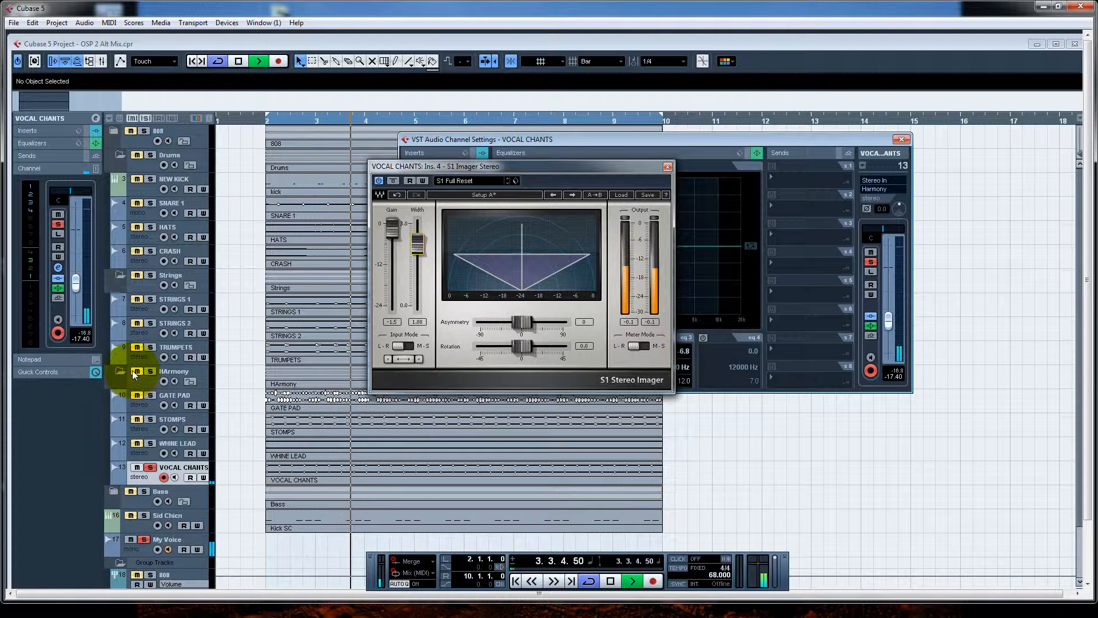
Solo the whole HArmony folder, trim the VOCAL CHANTS fader and lower GATE PAD's volume to -15.08
click(150, 371)
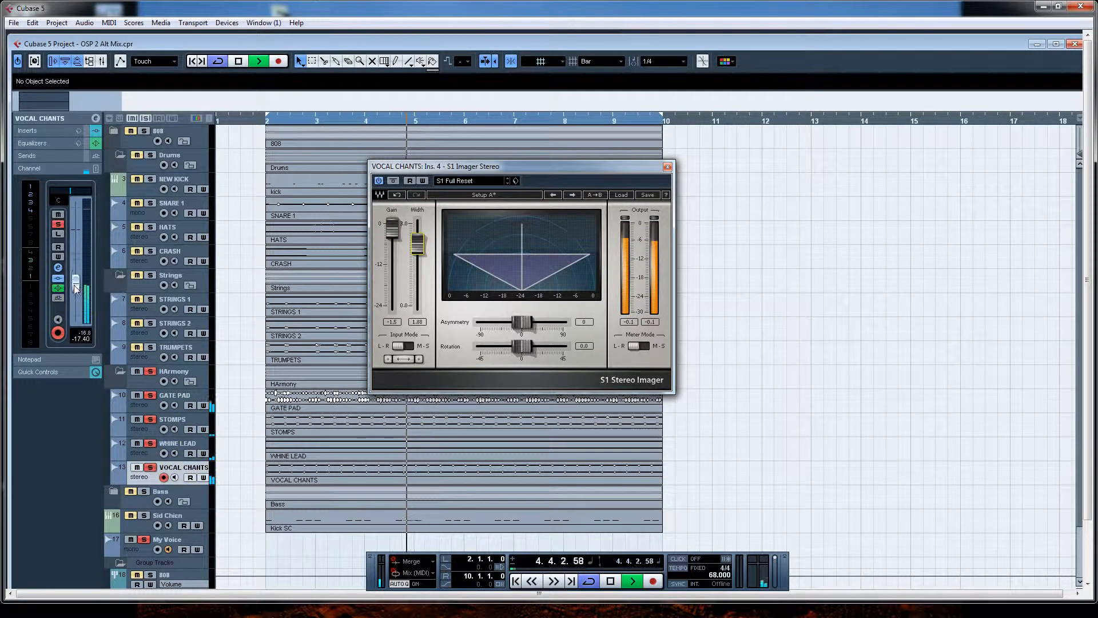
drag(76, 283, 76, 286)
click(152, 398)
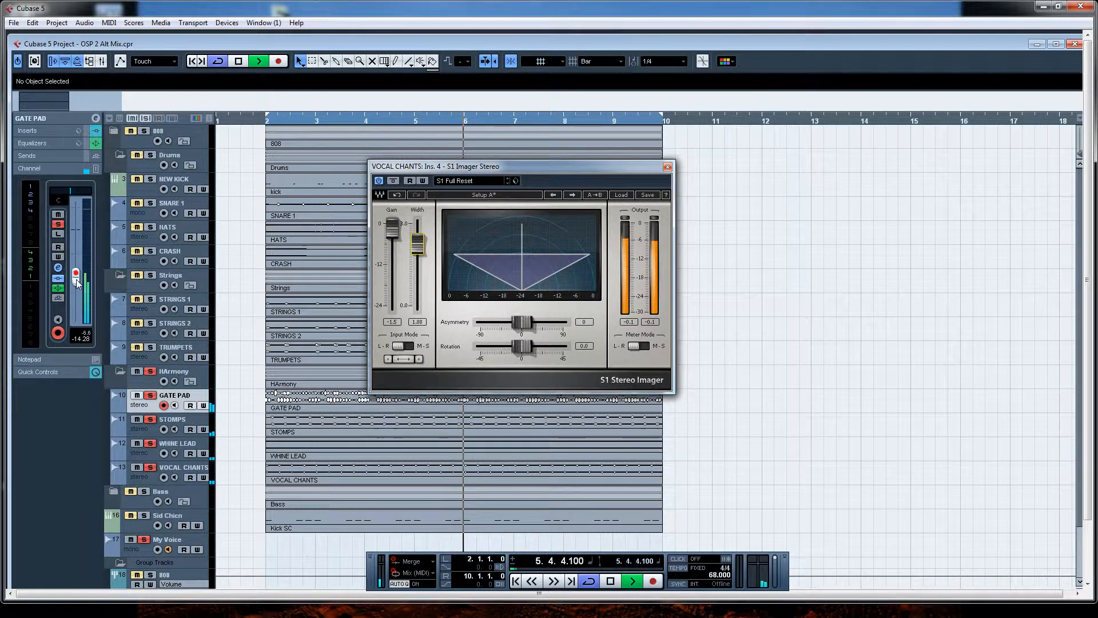
drag(78, 282, 78, 286)
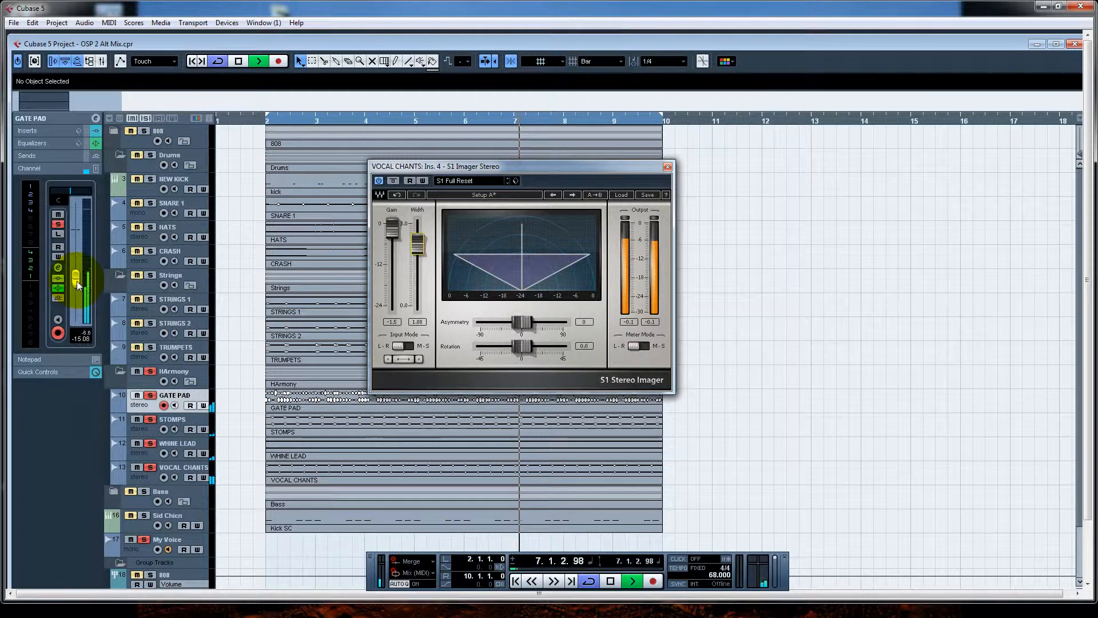
Bring the Strings, Drums and 808 folders into playback alongside the harmony, and stop the transport after listening
click(135, 278)
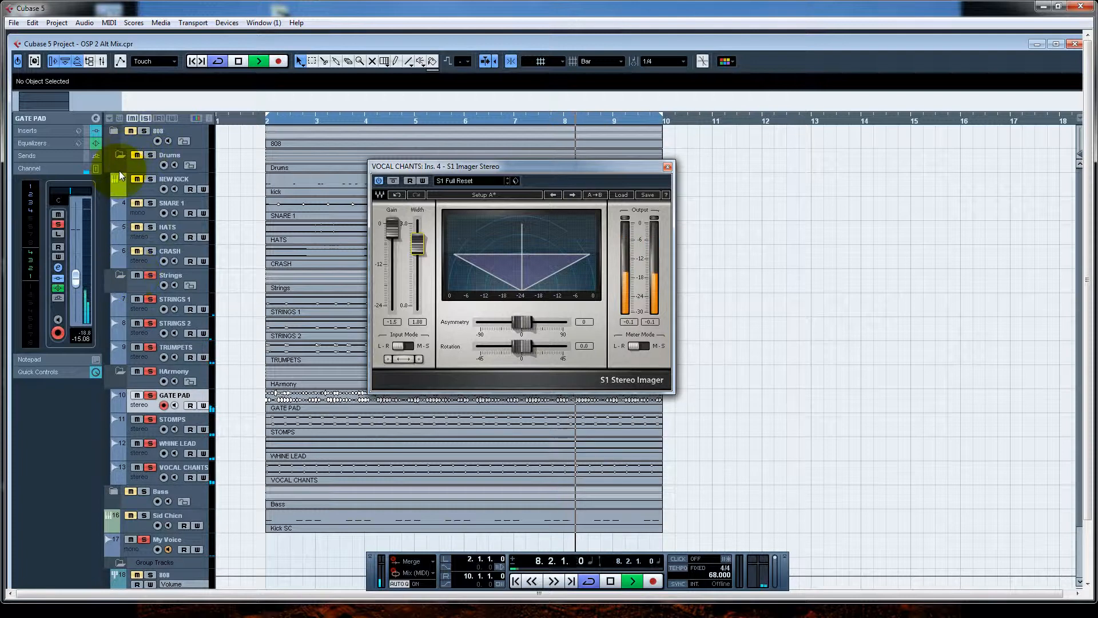
click(135, 155)
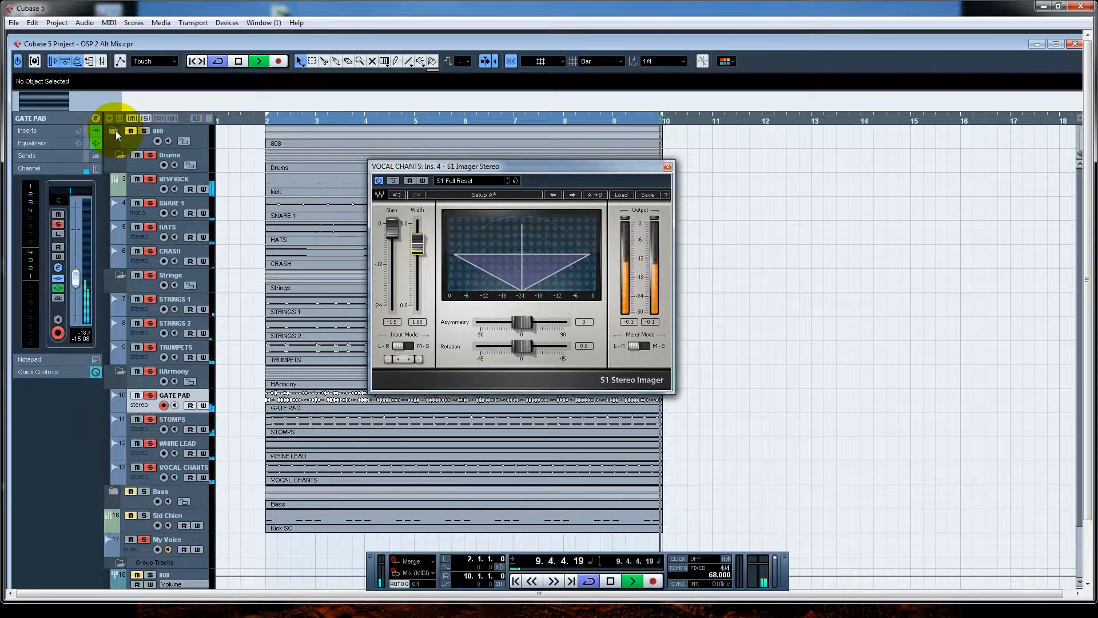
click(130, 132)
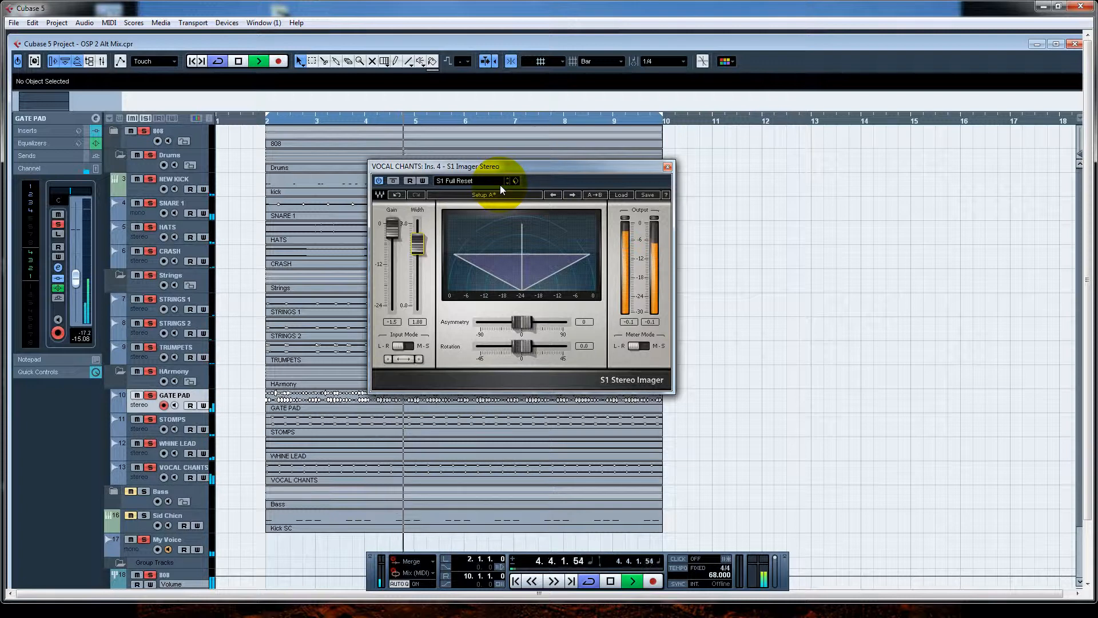
key(space)
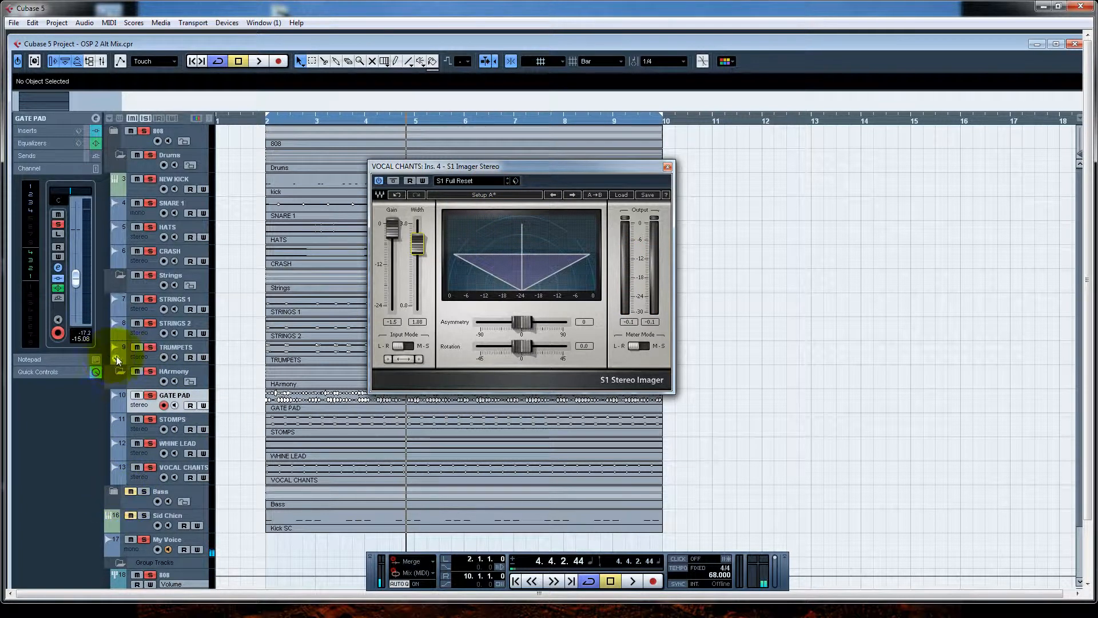
Collapse the HArmony, Strings and Drums folders, and expand the Bass folder with its tracks soloed
click(120, 371)
click(119, 276)
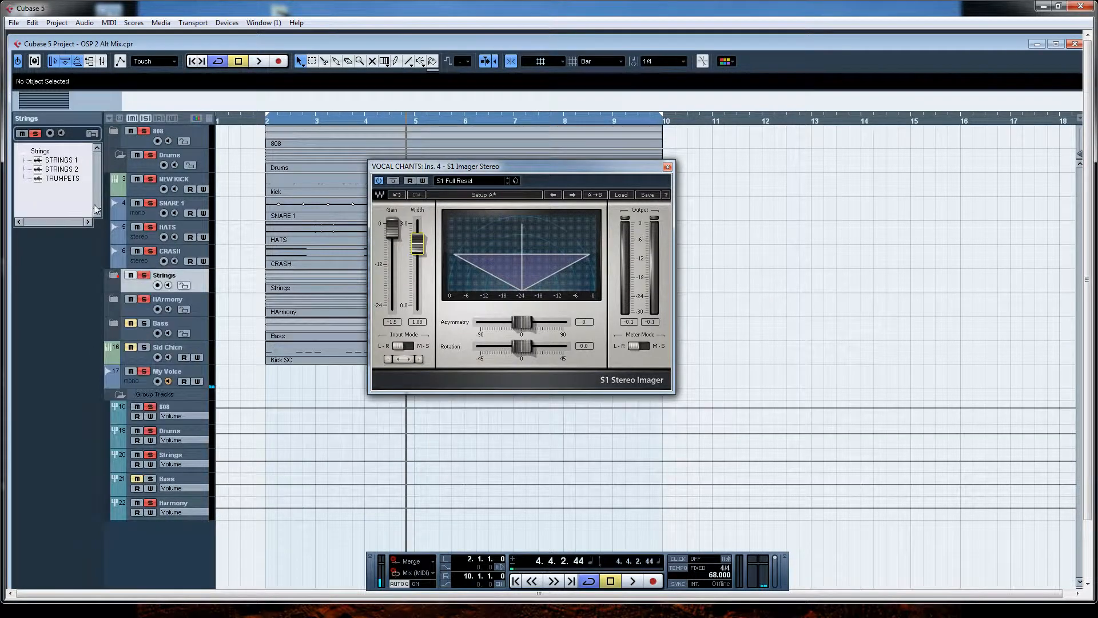
click(120, 156)
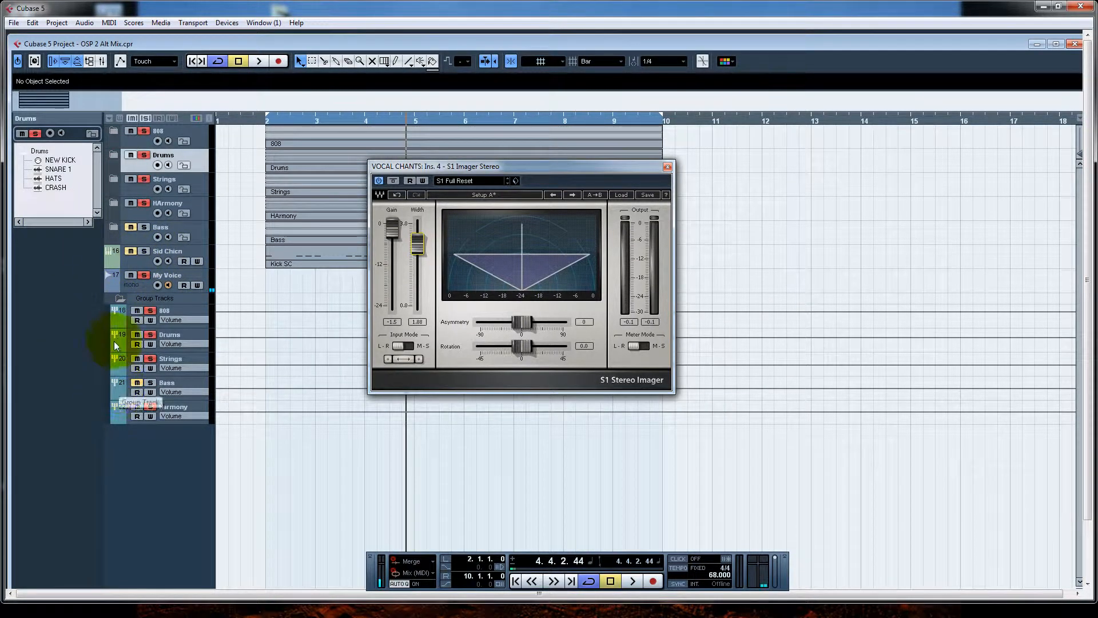
click(113, 228)
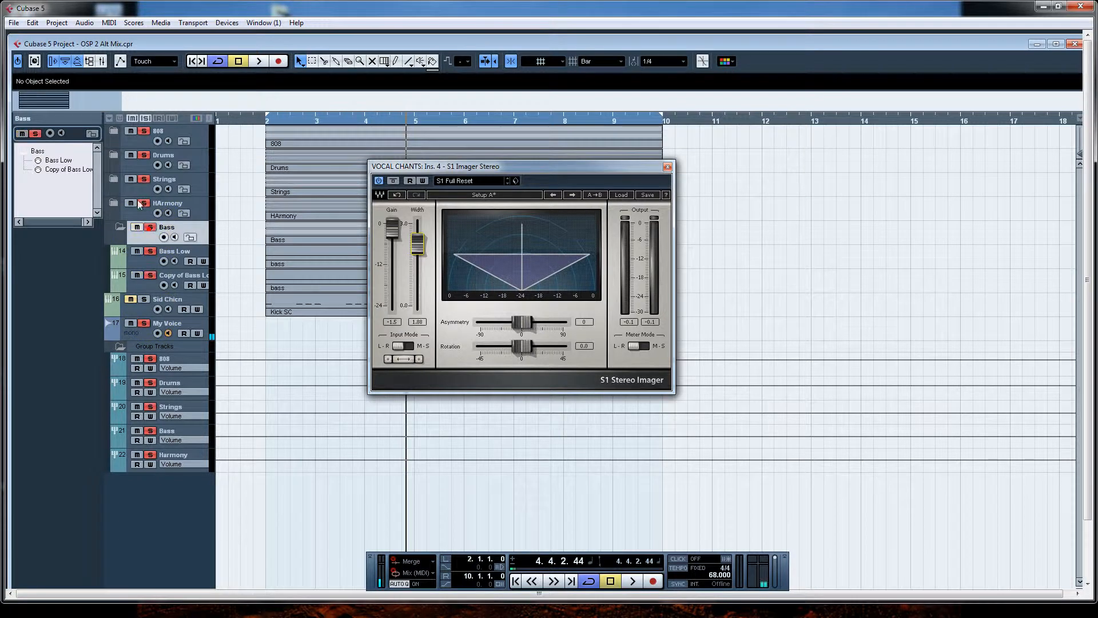
Take the 808, Drums, Strings and HArmony folders out of solo and play the Bass tracks alone
click(130, 131)
click(130, 170)
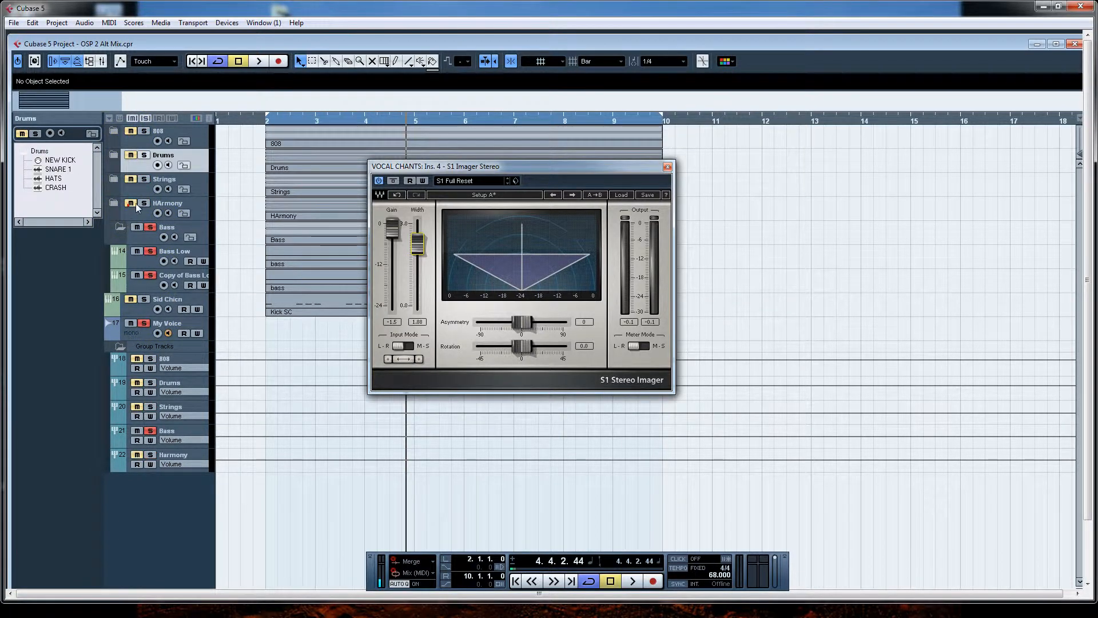
key(space)
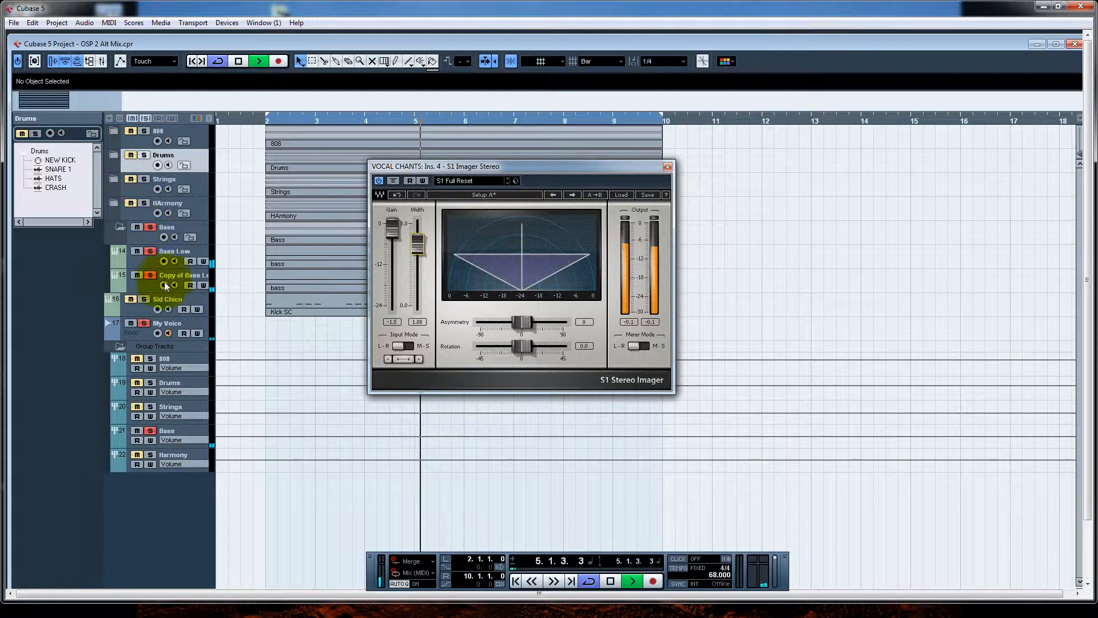
Close the S1 Imager and review the inserts and equalizers of Bass Low and Copy of Bass Low
click(132, 264)
click(96, 118)
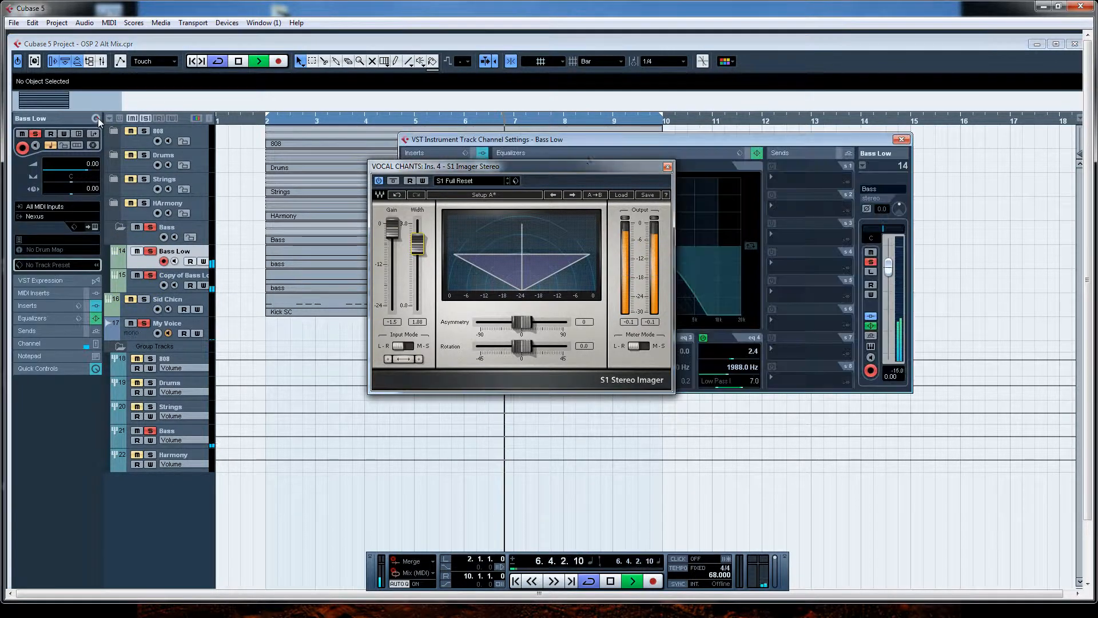
click(666, 167)
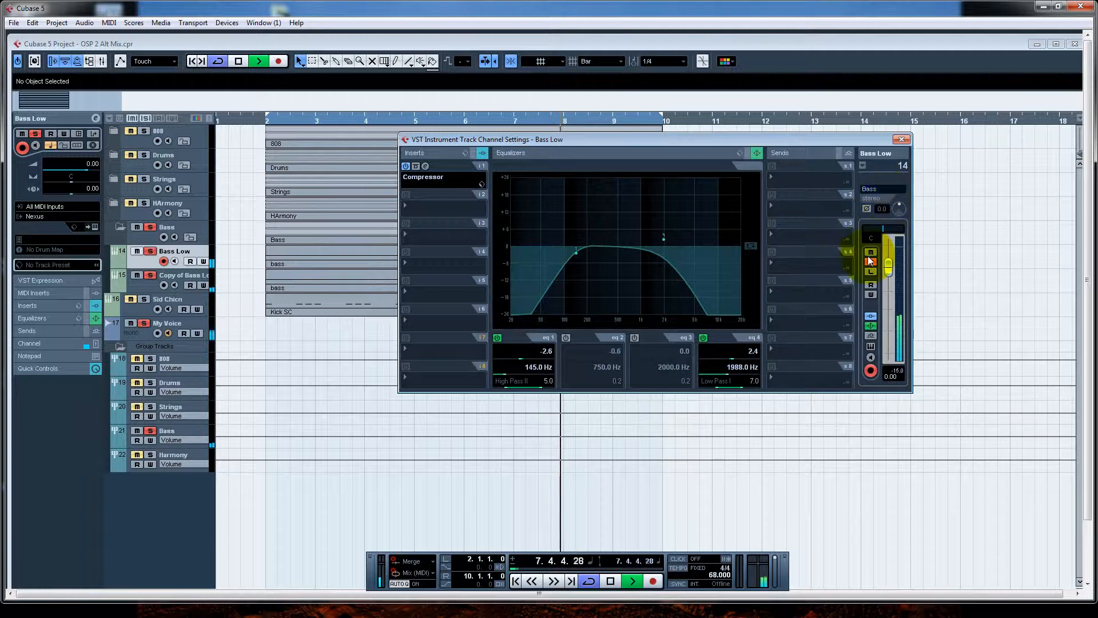
click(863, 166)
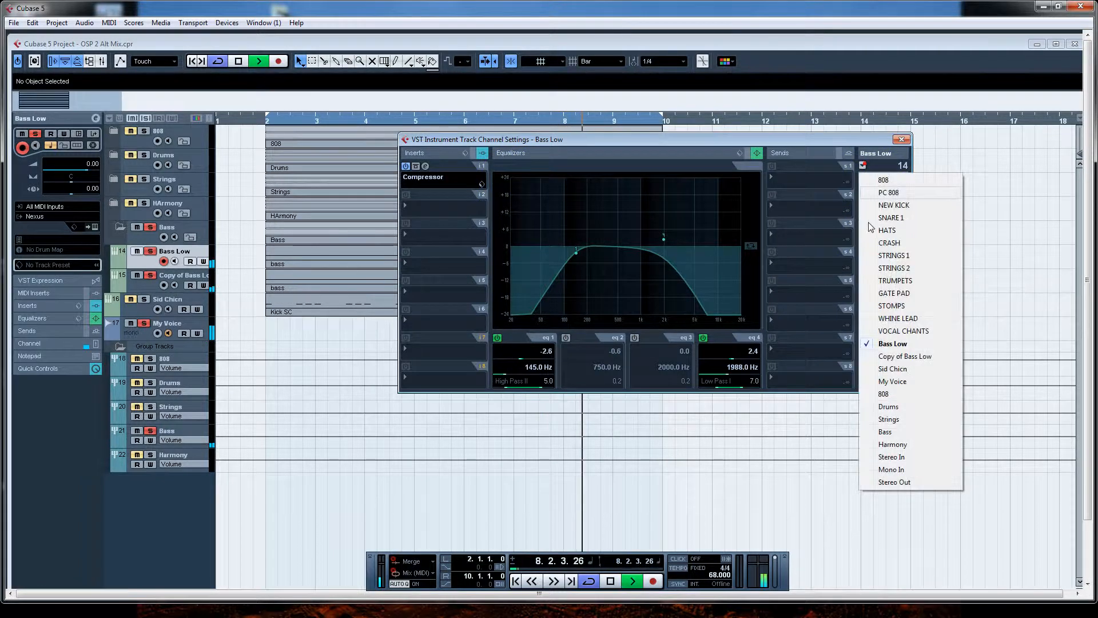
click(883, 355)
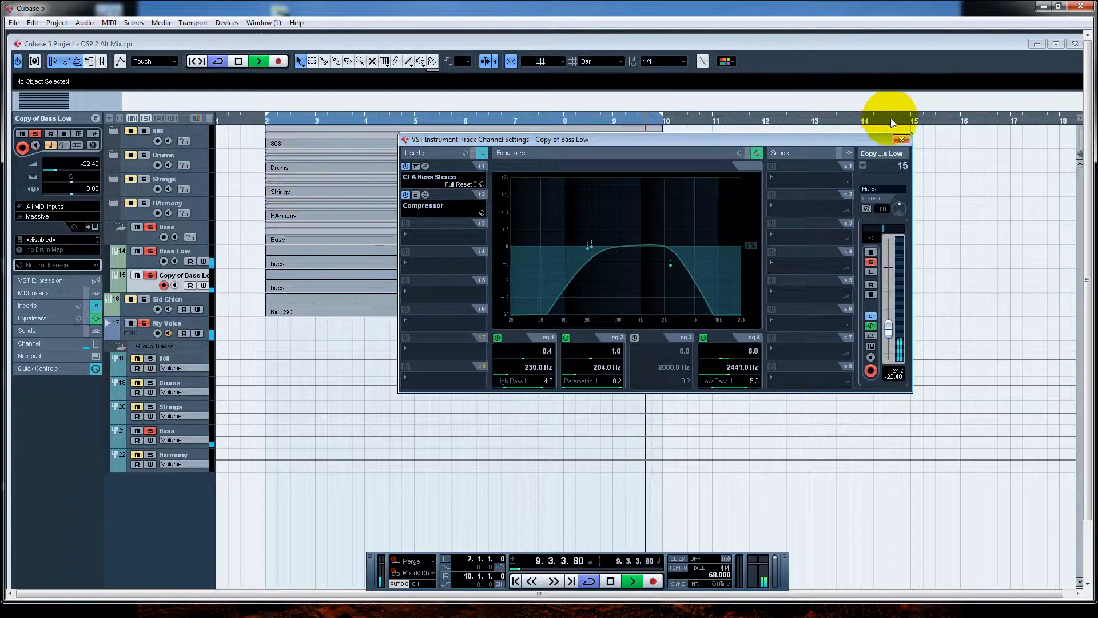
click(901, 139)
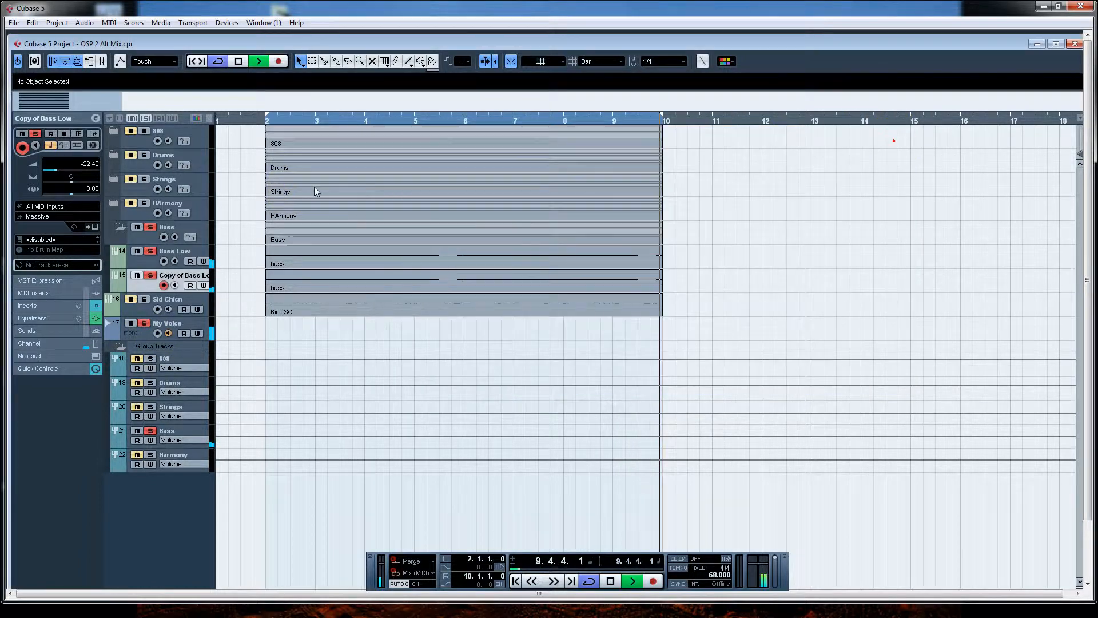
Open the Bass group's channel settings, activate its API-2500 Stereo insert and show the compressor's editor
click(177, 437)
click(425, 474)
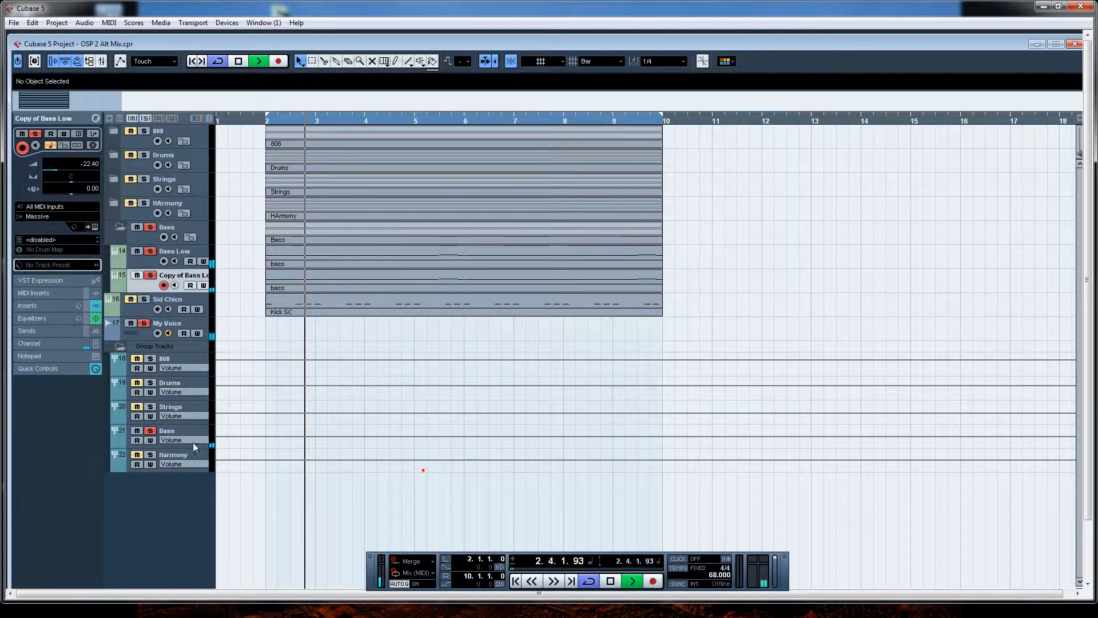
click(169, 427)
click(95, 119)
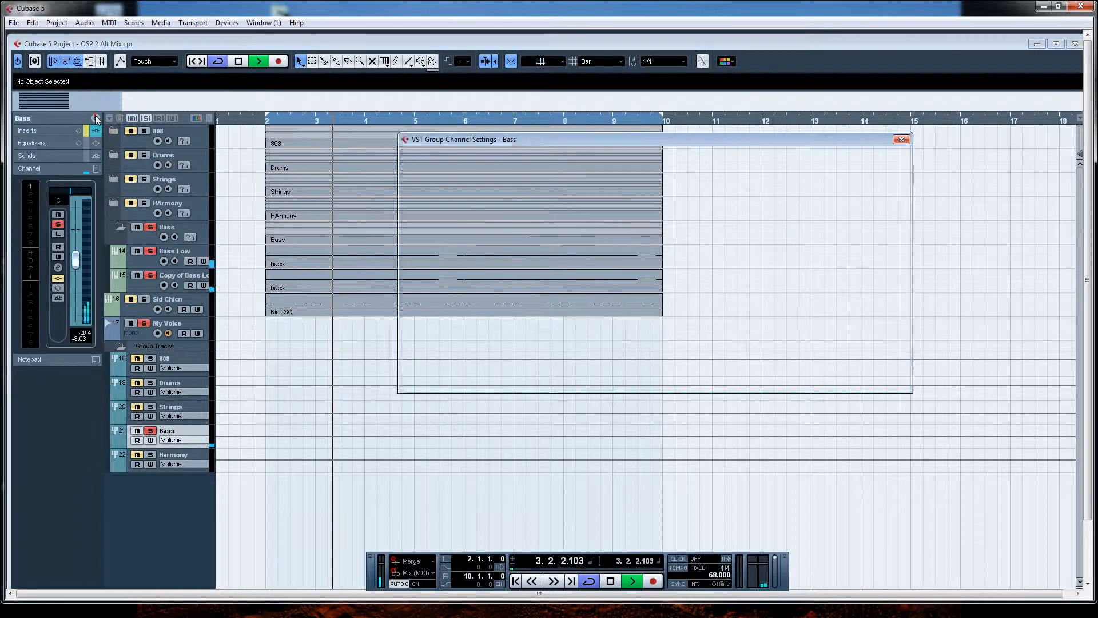
drag(544, 146, 602, 85)
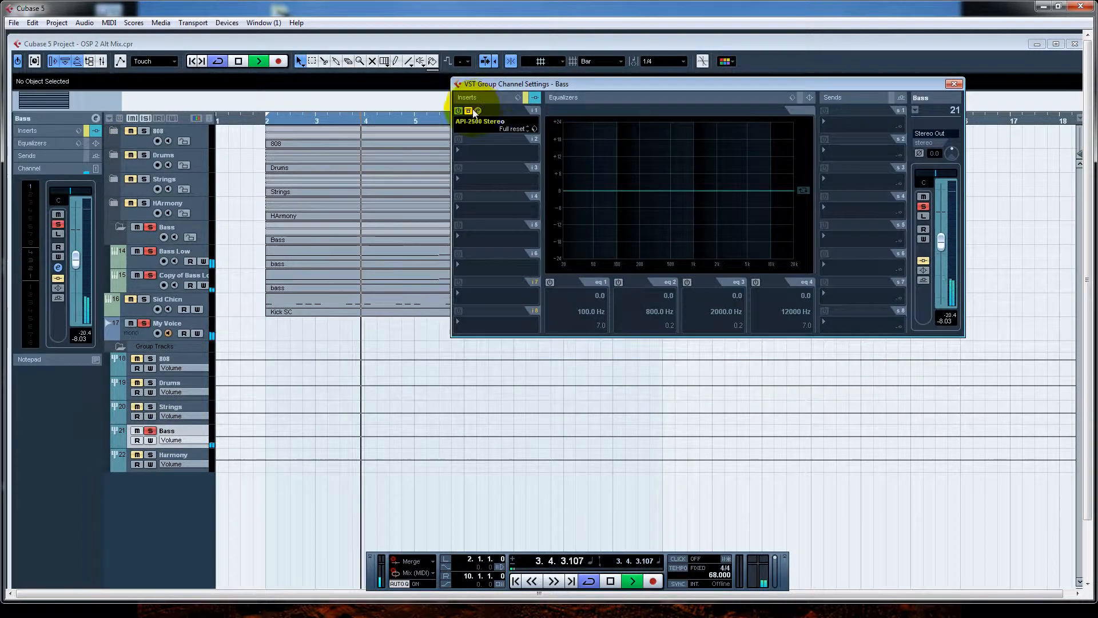
click(477, 110)
drag(538, 197, 547, 215)
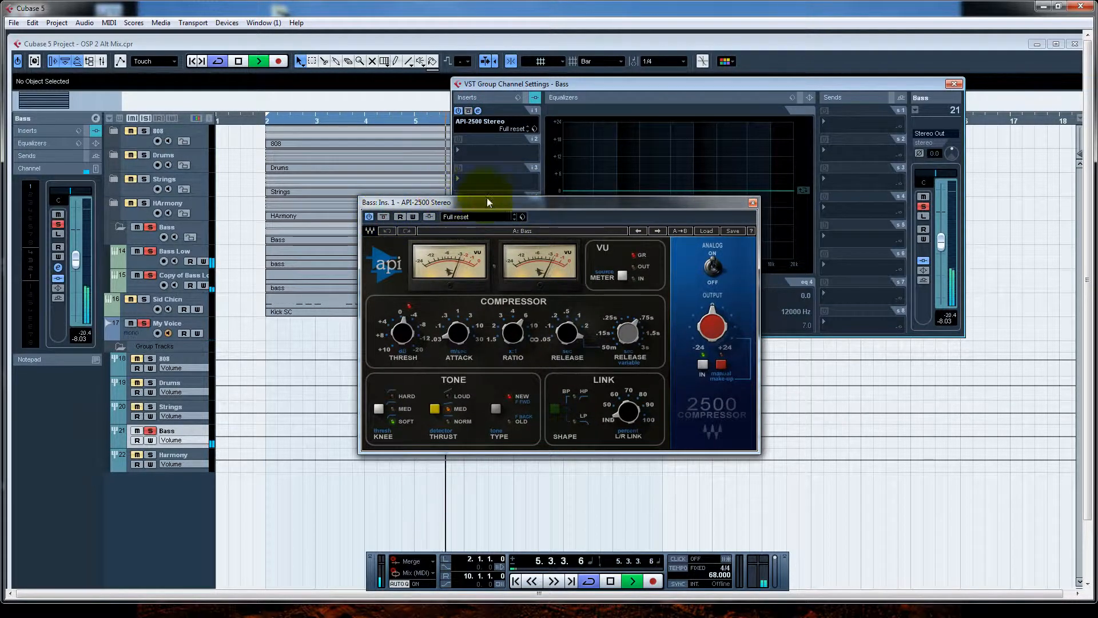
drag(527, 203, 640, 183)
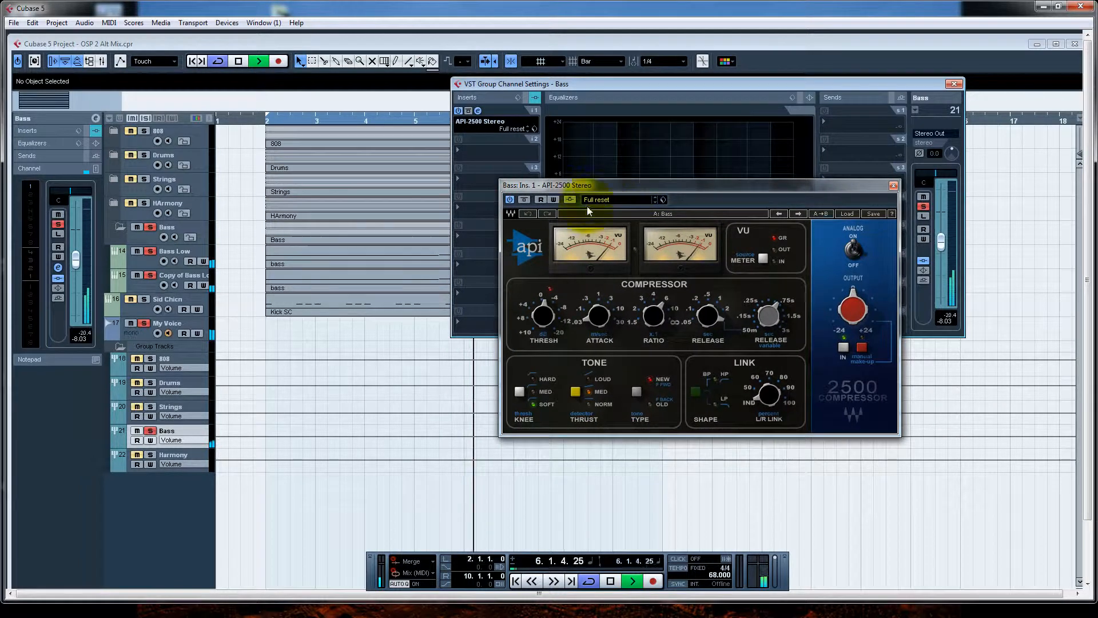
Review the API-2500's threshold and output, and compare the Bass group with the compressor bypassed and active
click(541, 316)
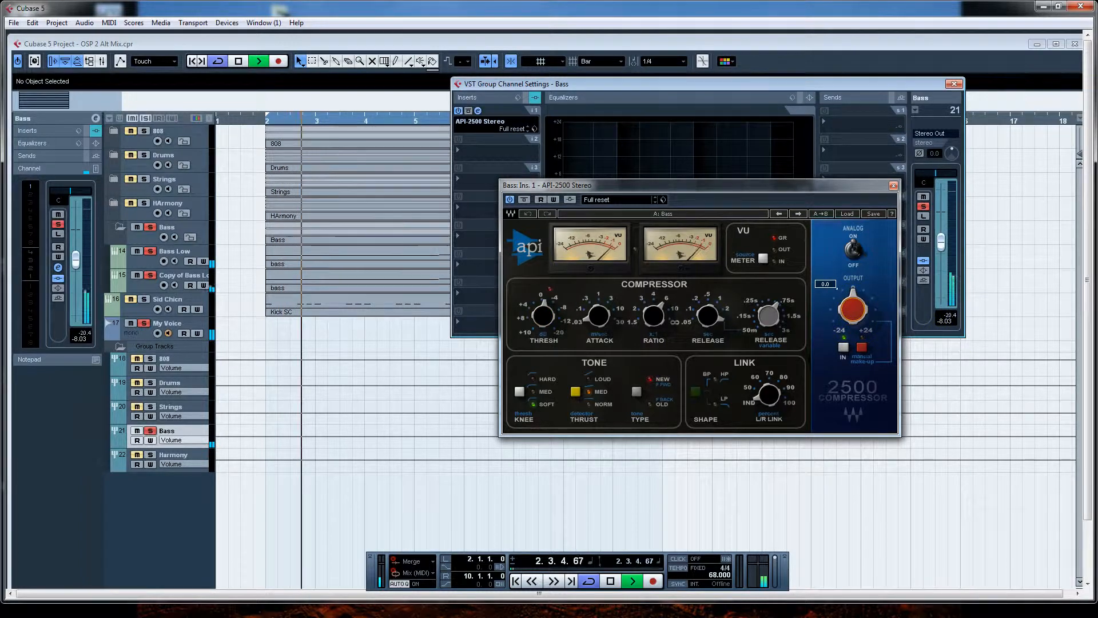
mouse_move(837, 288)
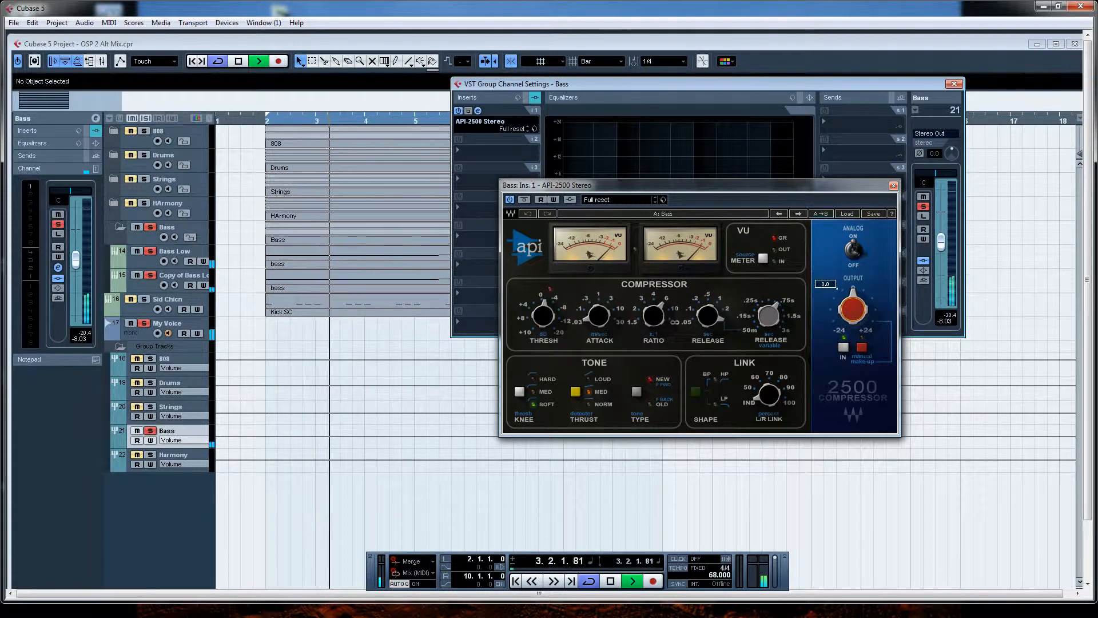
click(524, 200)
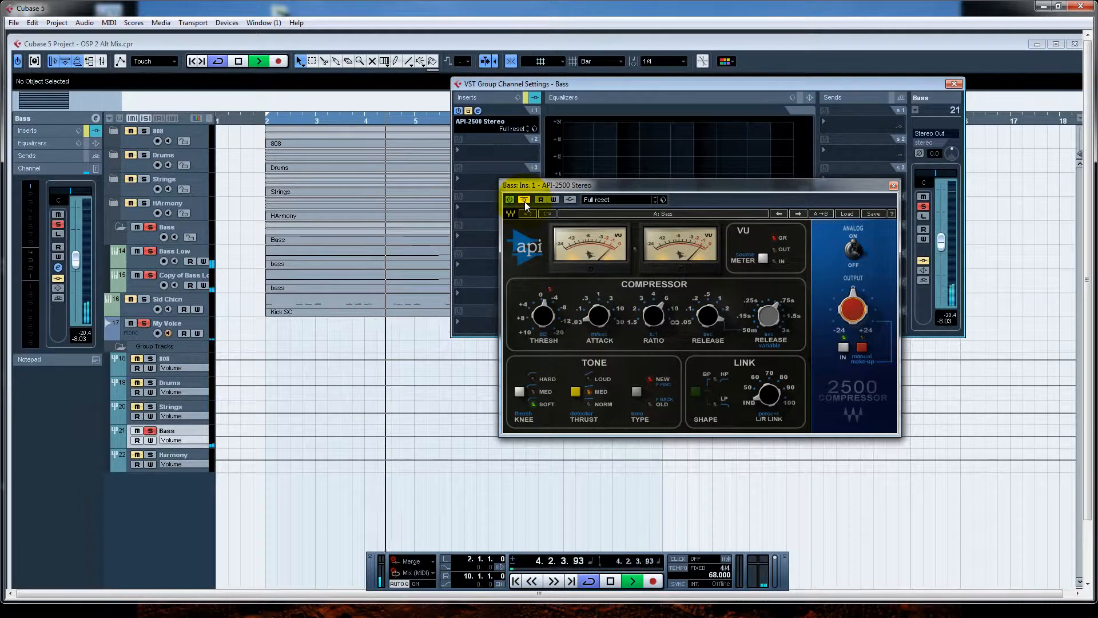
click(524, 200)
click(523, 200)
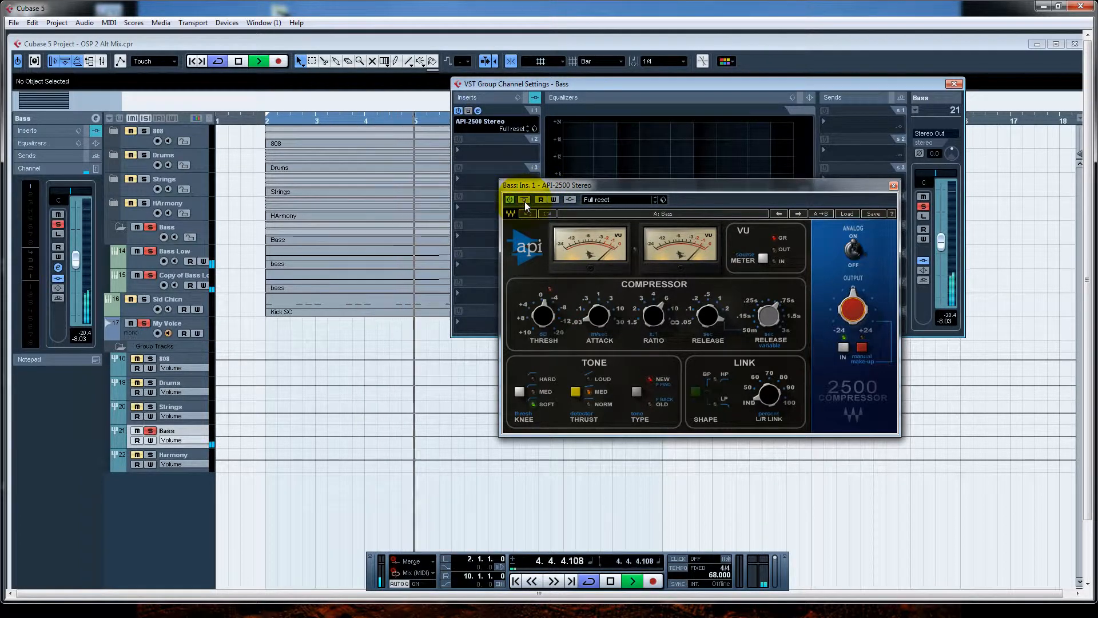
Take the Bass group's API-2500 Stereo compressor out of bypass and close its editor
click(524, 199)
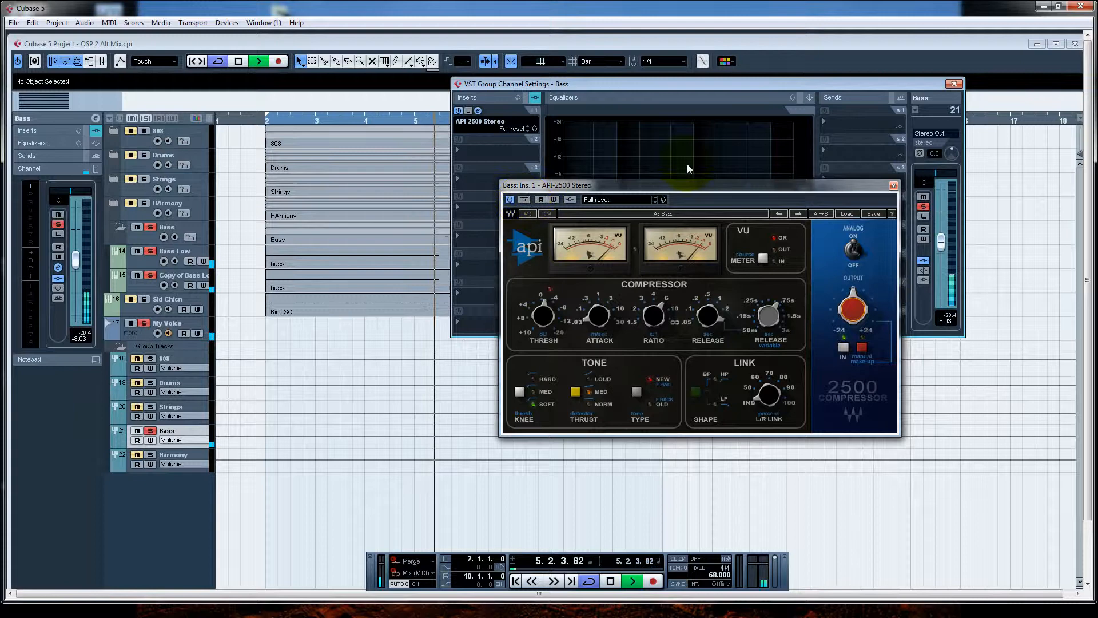
click(894, 186)
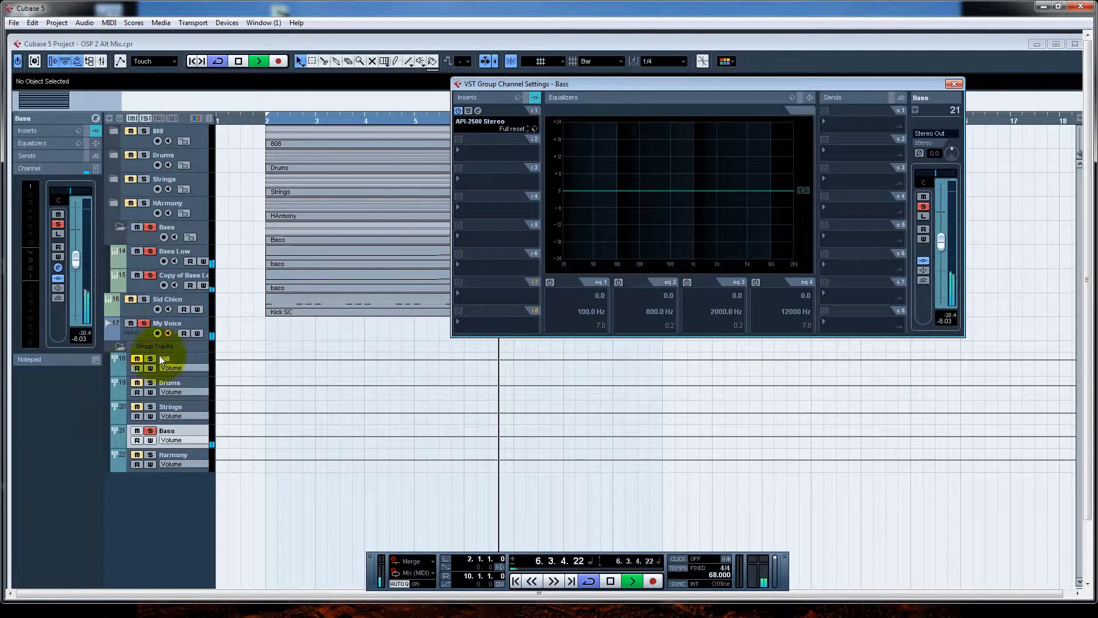
Unmute the Harmony, Strings, Drums and 808 groups, their folders and the side-chain track on track 16 to play them with the Bass
click(138, 457)
click(137, 456)
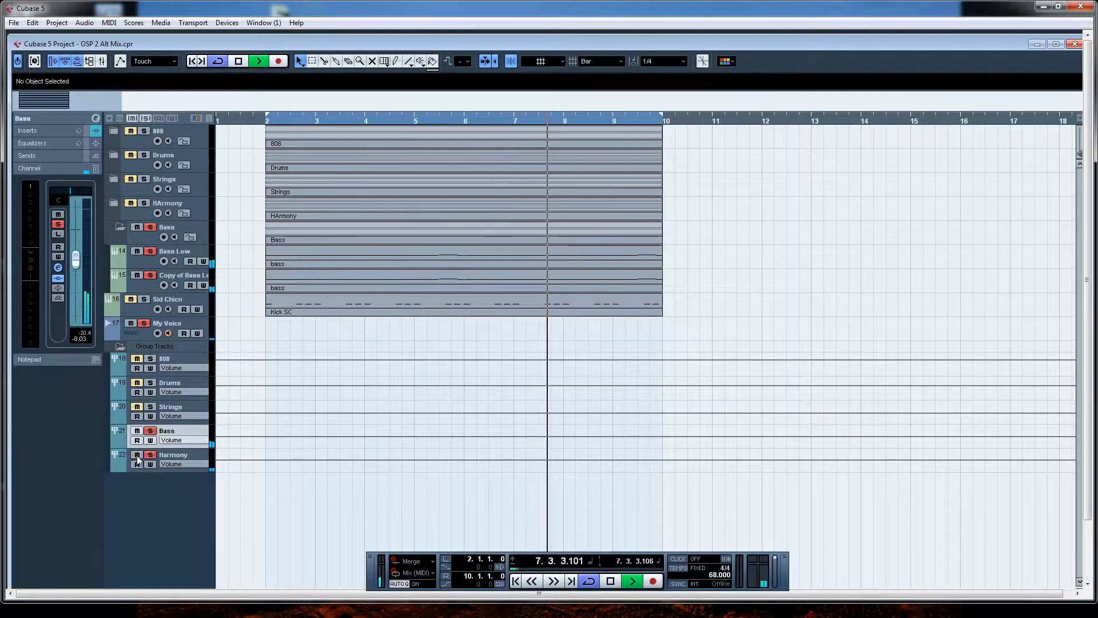
click(137, 407)
click(134, 379)
click(134, 381)
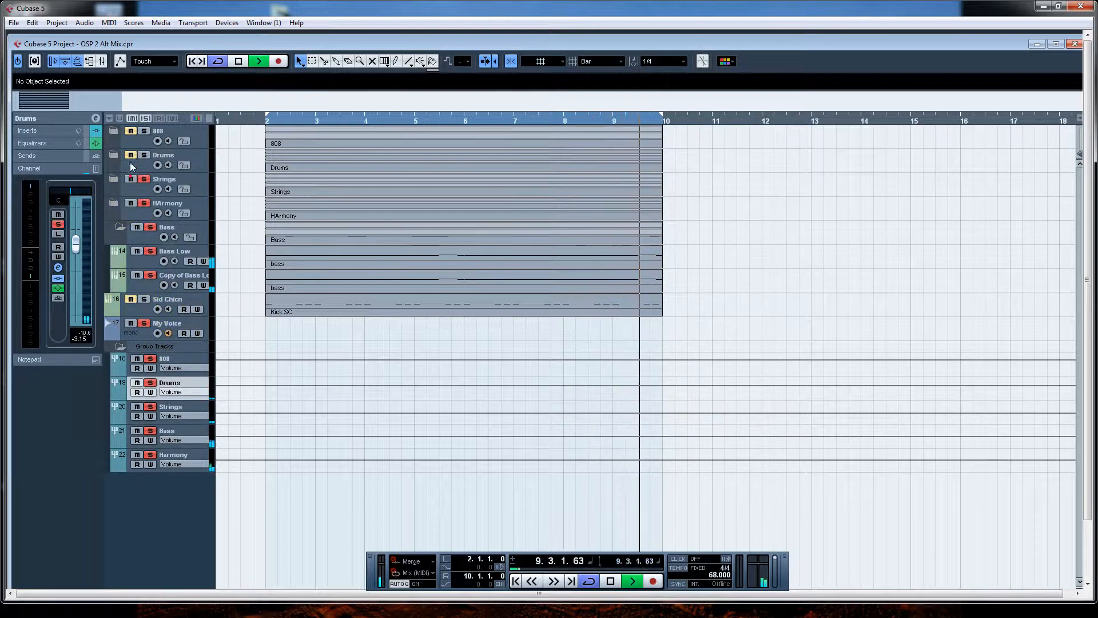
click(130, 132)
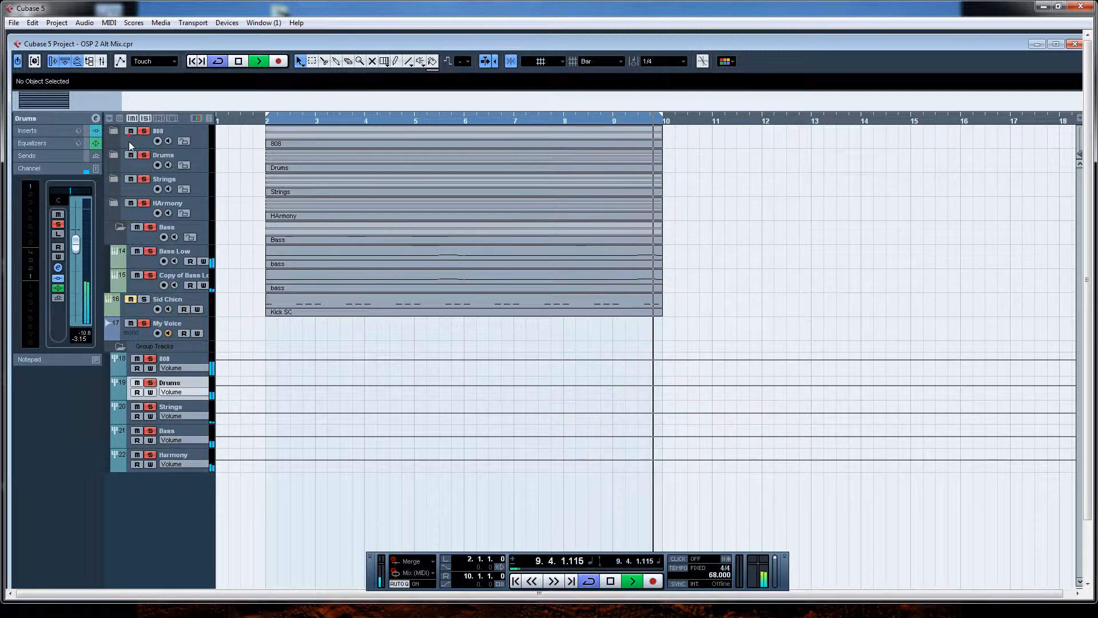
click(130, 300)
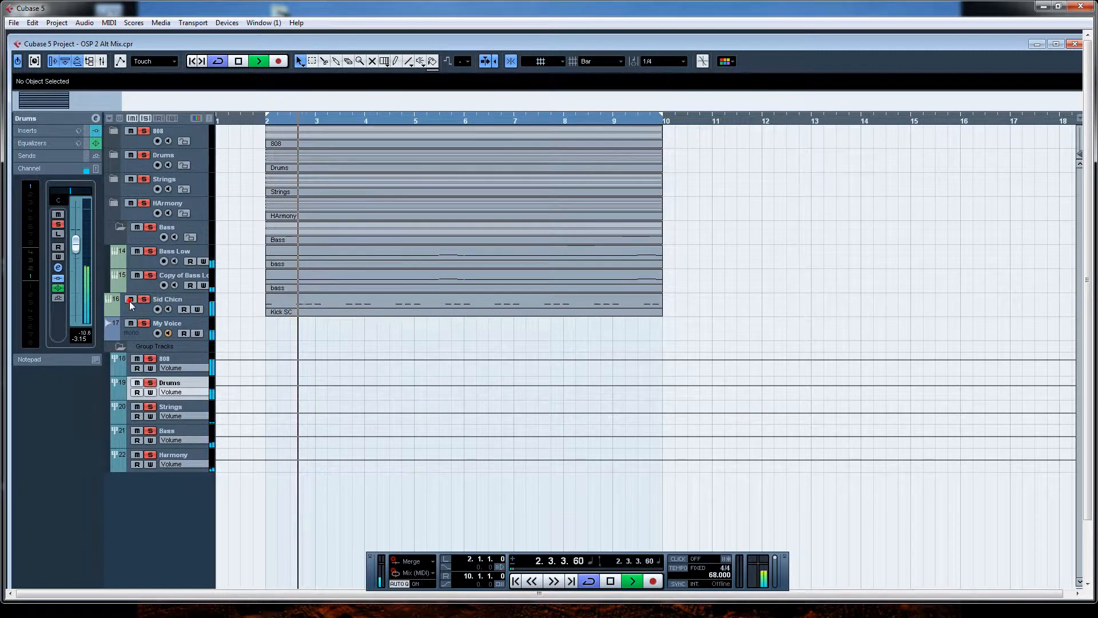